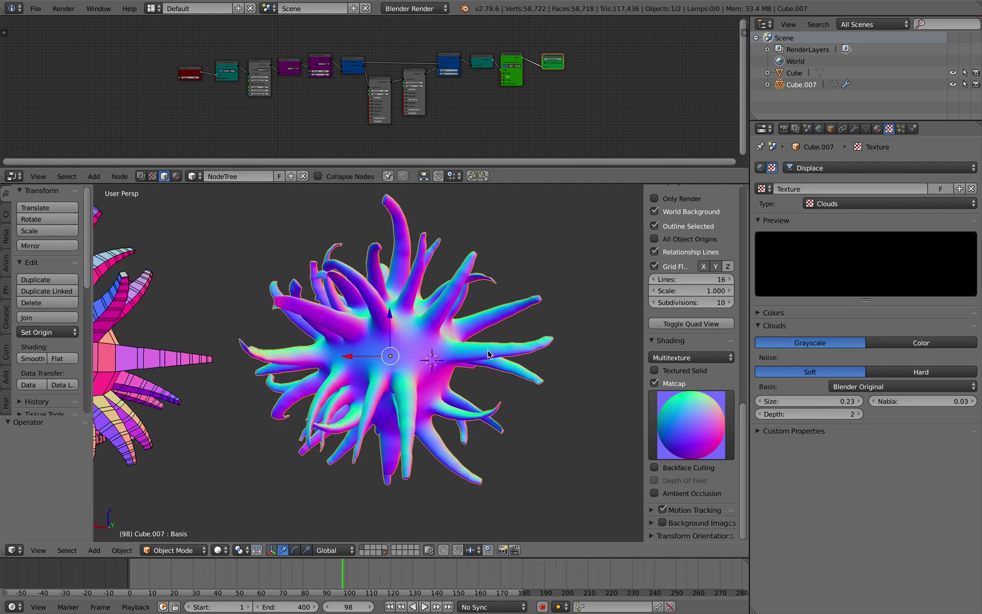
- Deselect everything, then play and scrub the creature's animation to examine how the tentacled mesh and its node tree behave
{"action": "key", "text": "a"}
{"action": "left_click_drag", "start_coordinate": [330, 569], "coordinate": [147, 570]}
{"action": "key", "text": "alt+a"}
{"action": "key", "text": "alt+a"}
{"action": "left_click_drag", "start_coordinate": [213, 595], "coordinate": [273, 584]}
{"action": "middle_click_drag", "start_coordinate": [399, 419], "coordinate": [411, 394]}
{"action": "scroll", "coordinate": [434, 382], "scroll_direction": "up", "scroll_amount": 2}
{"action": "scroll", "coordinate": [443, 380], "scroll_direction": "down", "scroll_amount": 2}
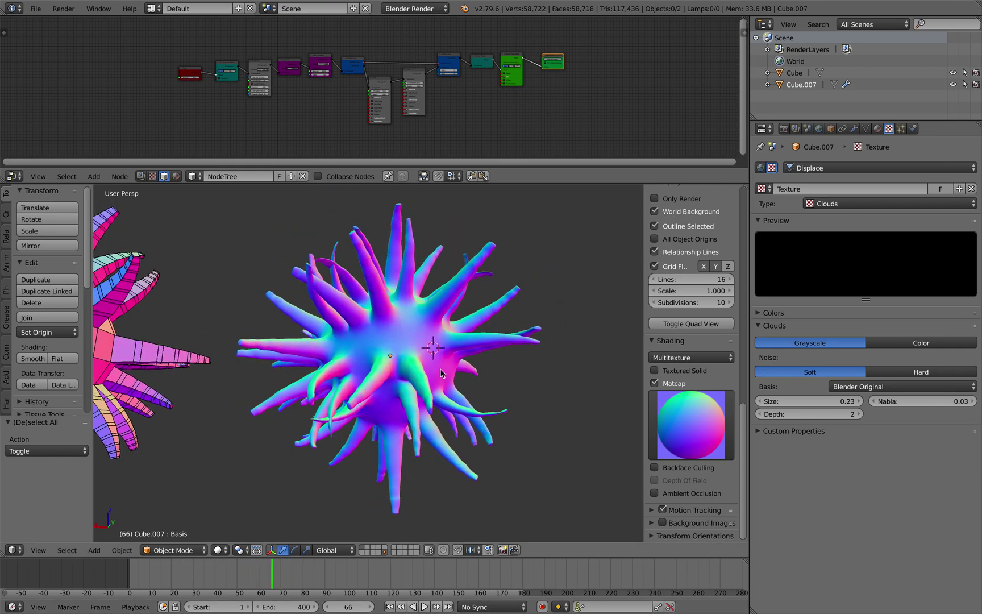
{"action": "scroll", "coordinate": [366, 142], "scroll_direction": "up", "scroll_amount": 1}
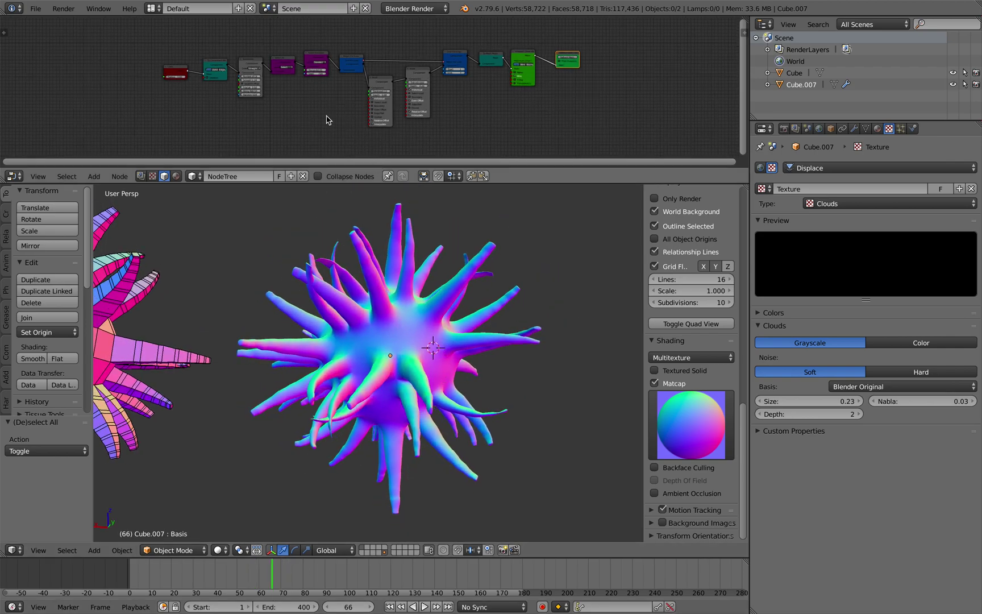
{"action": "scroll", "coordinate": [343, 106], "scroll_direction": "up", "scroll_amount": 1}
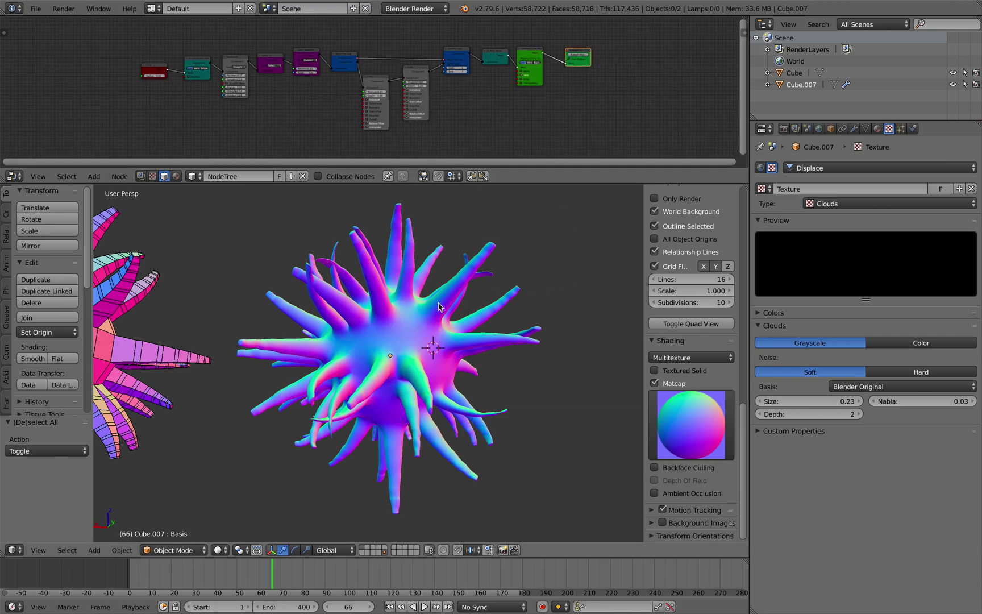
- Start over from a fresh default scene and close the old Blender terminal window
{"action": "left_click", "coordinate": [36, 9]}
{"action": "left_click", "coordinate": [44, 23]}
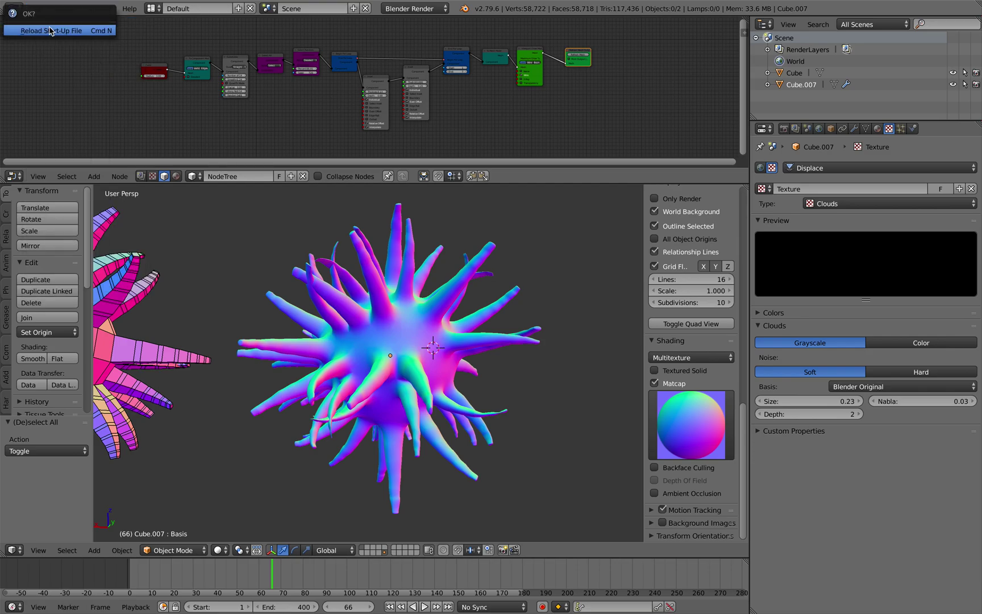
{"action": "key", "text": "ctrl+Left"}
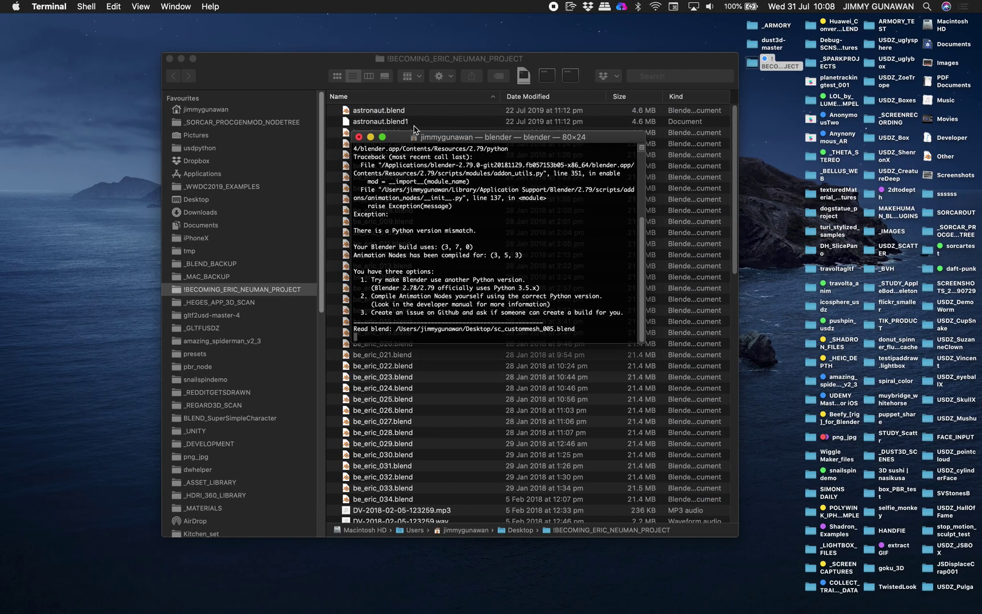
{"action": "left_click", "coordinate": [359, 137]}
{"action": "left_click", "coordinate": [563, 209]}
{"action": "left_click", "coordinate": [487, 126]}
- Delete all the default objects and split the 3D view into an upper and a lower area
{"action": "key", "text": "a"}
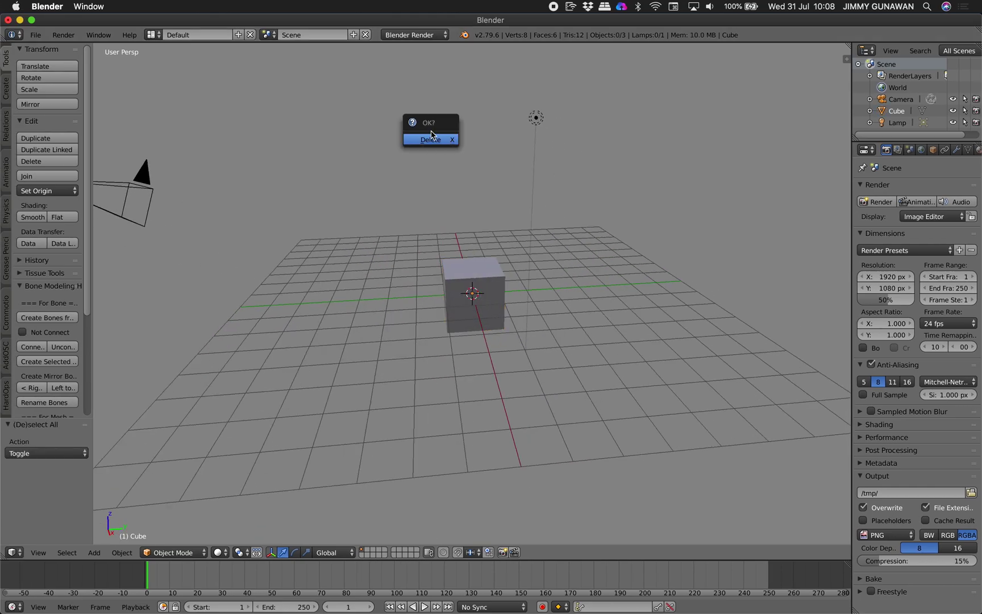
{"action": "key", "text": "a"}
{"action": "key", "text": "Delete"}
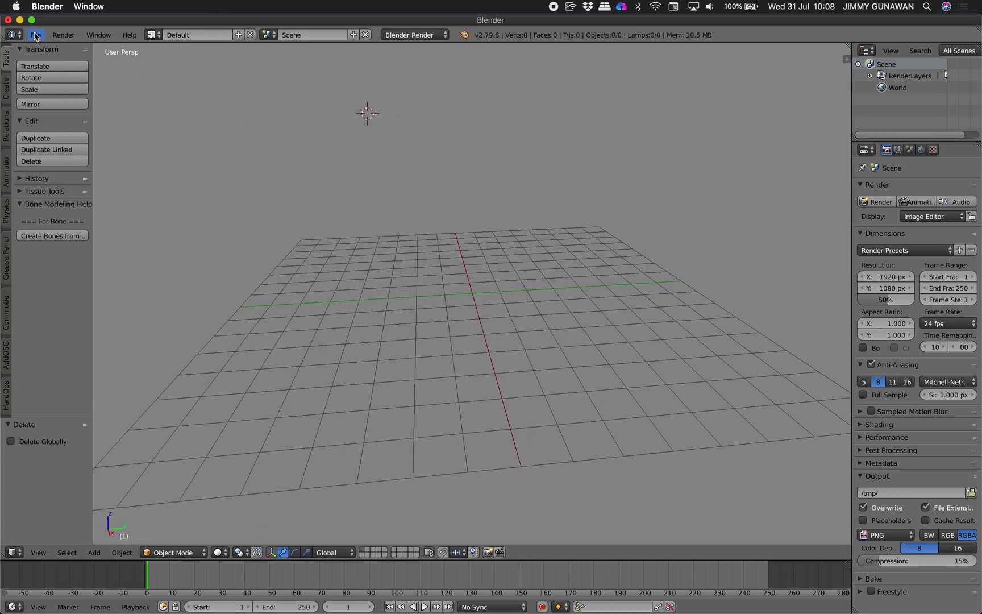
{"action": "left_click", "coordinate": [35, 35]}
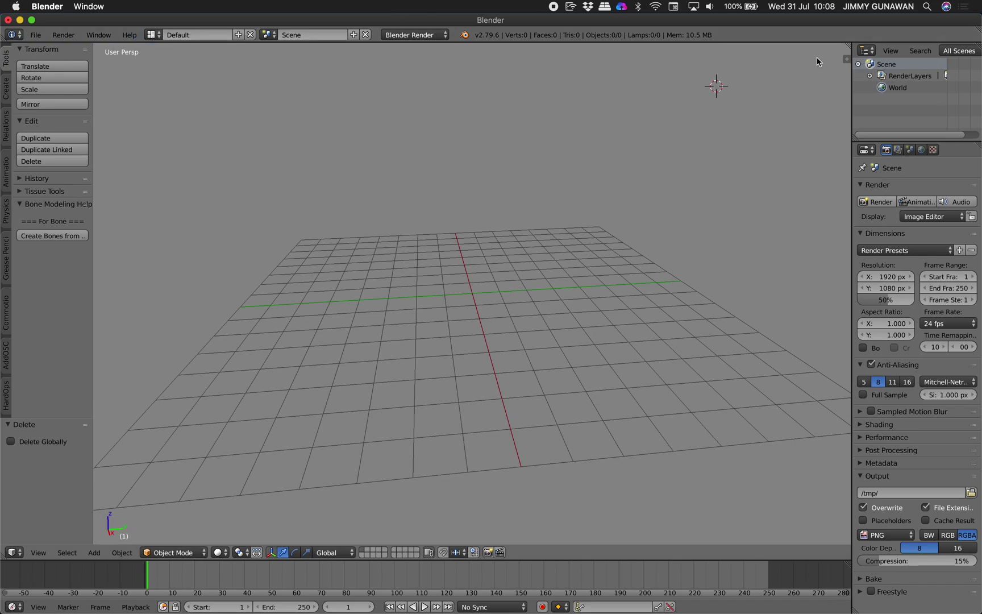
{"action": "left_click_drag", "start_coordinate": [848, 46], "coordinate": [801, 304]}
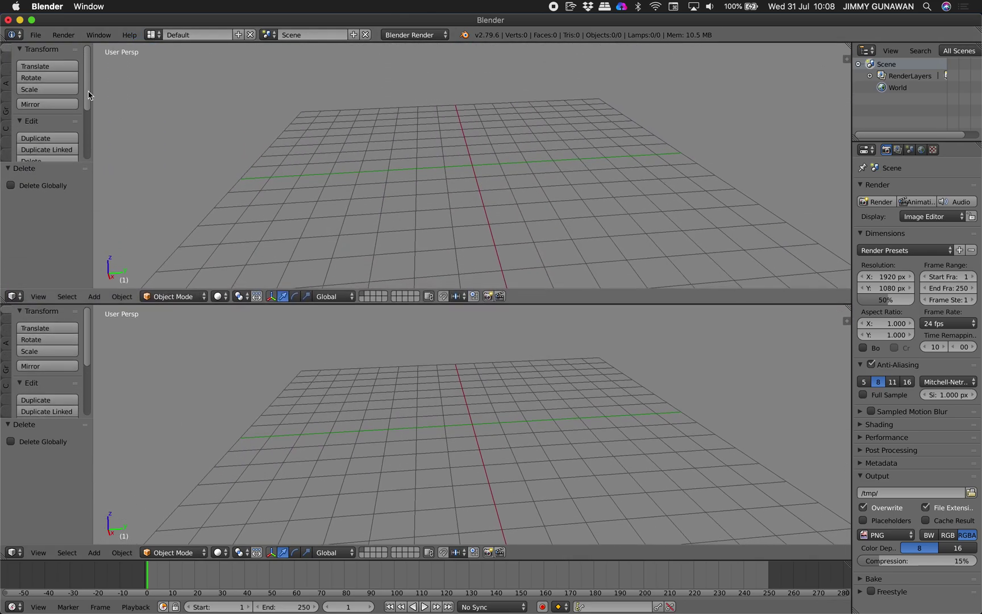
- Save the scene on the Desktop as sorcar_creature_001.blend
{"action": "left_click", "coordinate": [31, 34]}
{"action": "left_click", "coordinate": [52, 137]}
{"action": "left_click", "coordinate": [163, 79]}
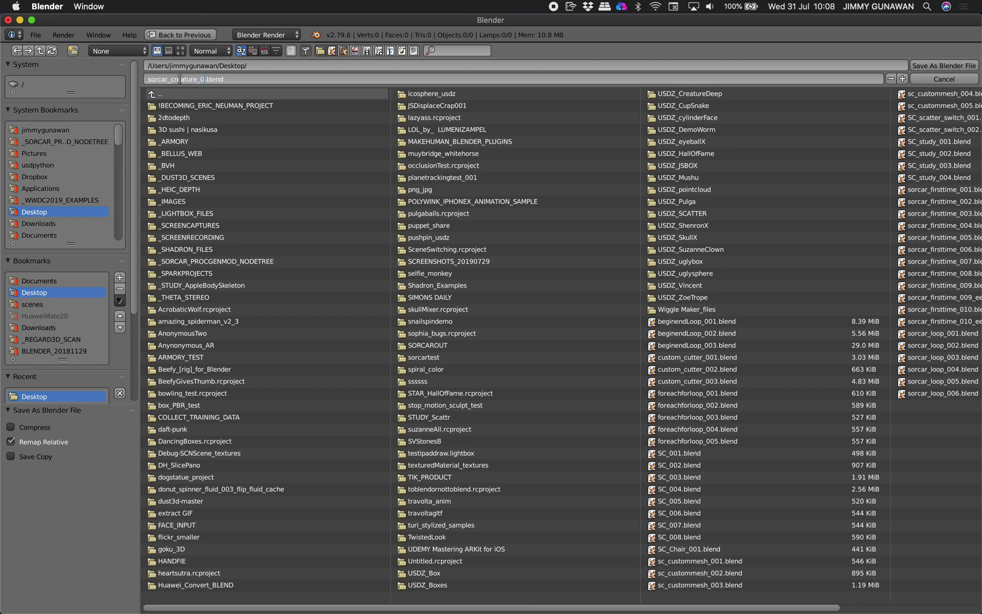
{"action": "type", "text": "01"}
{"action": "key", "text": "Return"}
{"action": "left_click", "coordinate": [943, 65]}
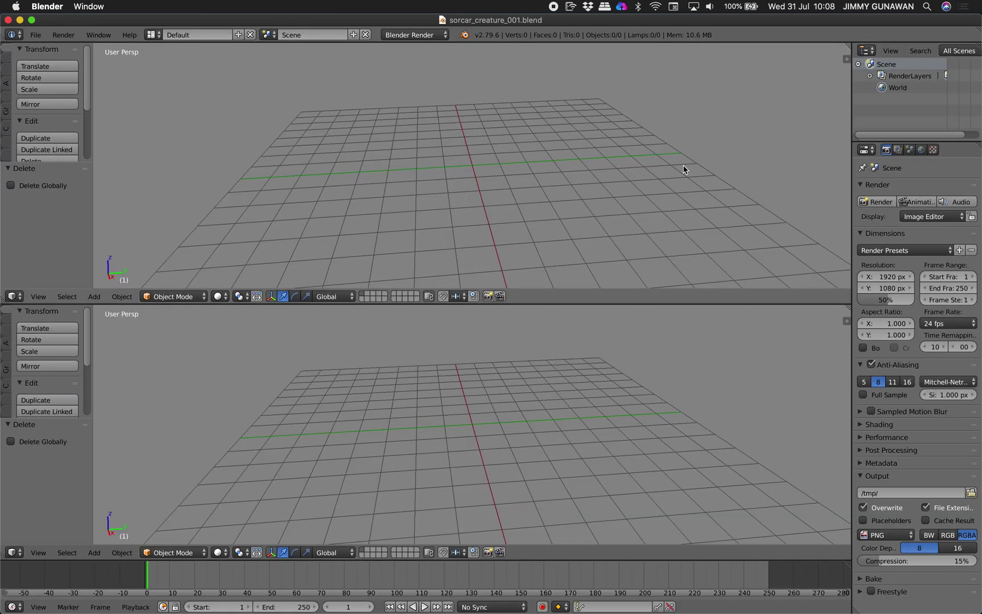
- Change the upper area to the Node Editor and create a new Sorcar node tree
{"action": "left_click", "coordinate": [15, 296]}
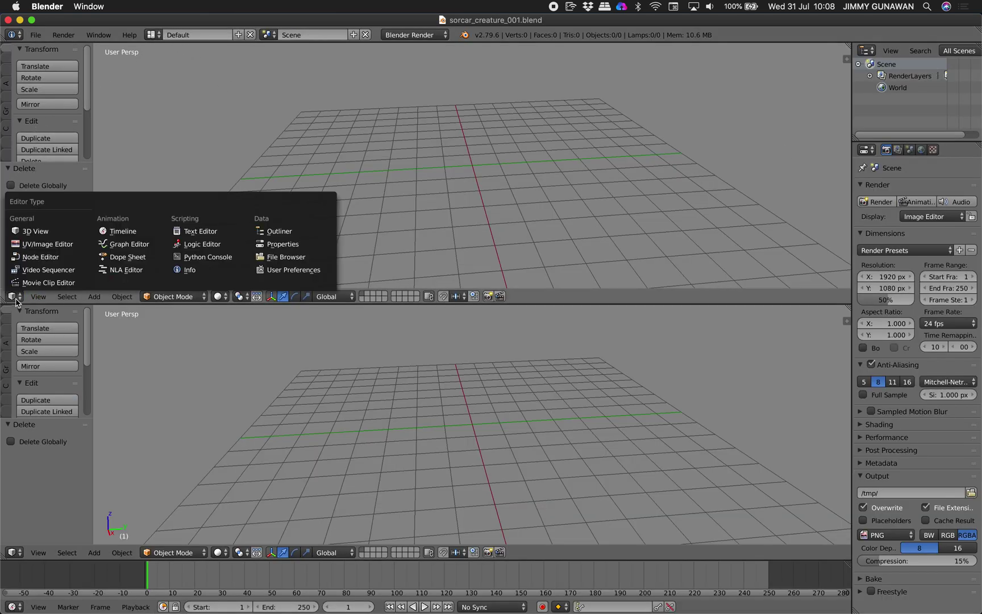
{"action": "left_click", "coordinate": [48, 257]}
{"action": "left_click", "coordinate": [176, 297]}
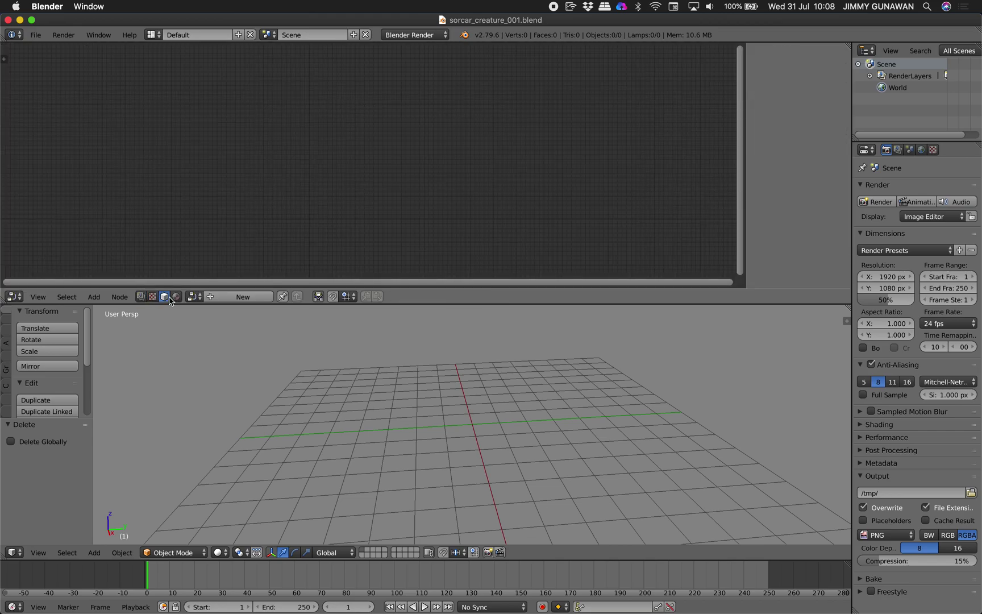
{"action": "left_click", "coordinate": [230, 296]}
- Add a Grid mesh node to the empty node tree
{"action": "key", "text": "shift+a"}
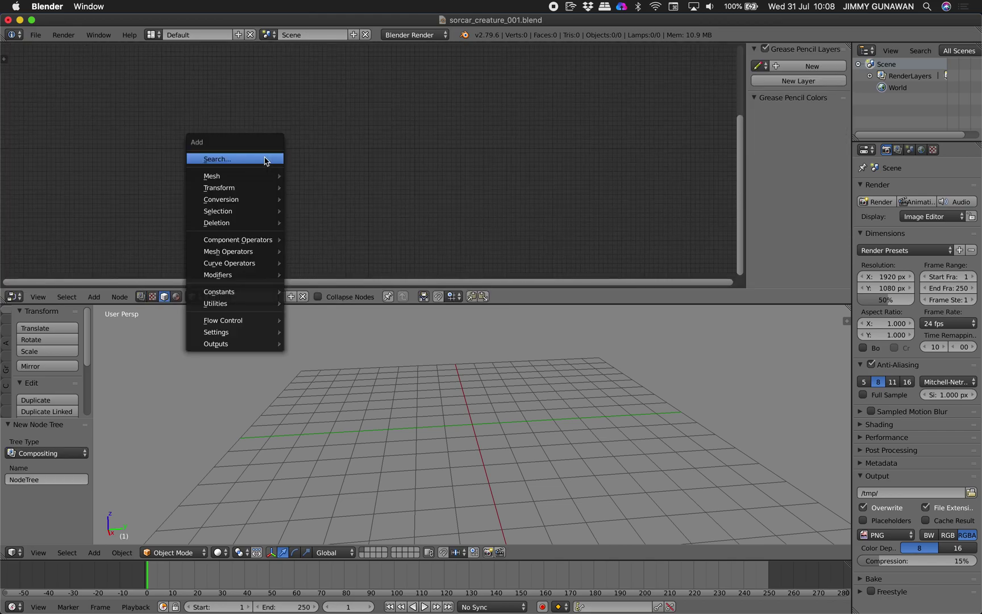
{"action": "mouse_move", "coordinate": [263, 177]}
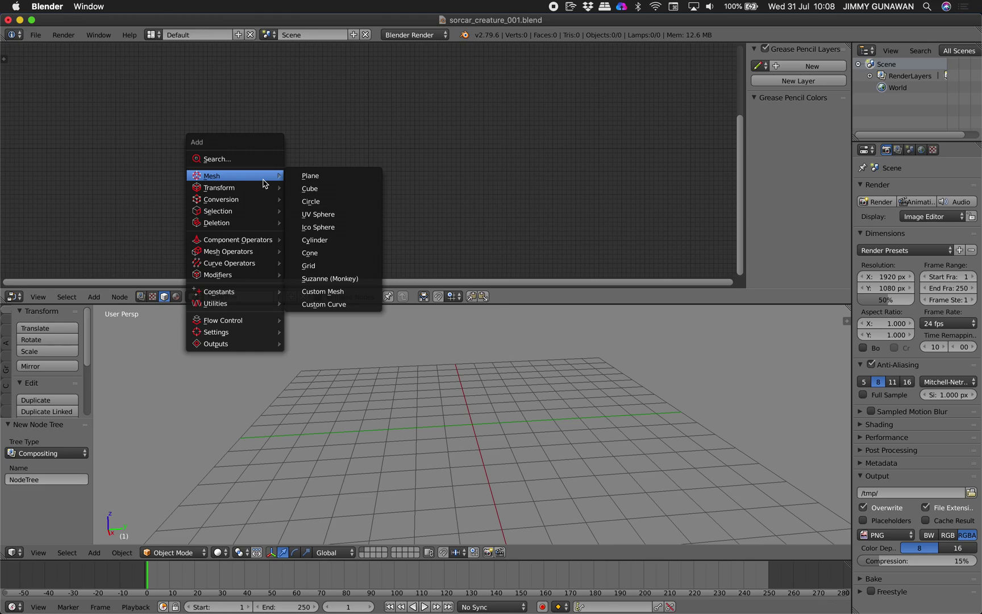
{"action": "left_click", "coordinate": [328, 266]}
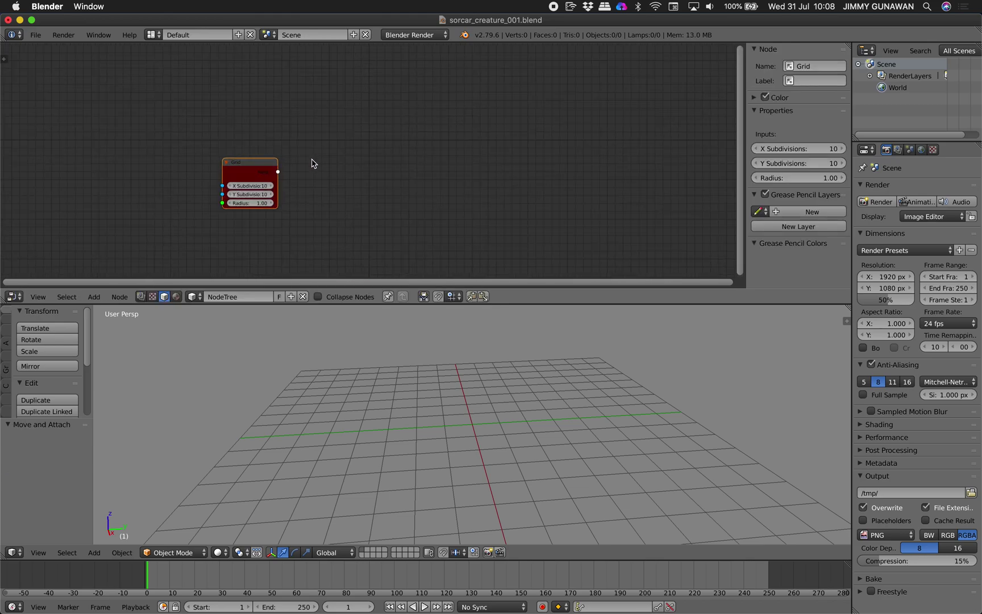
- Add a Select Random selection node and place it to the right of the Grid node with some space between
{"action": "key", "text": "shift+a"}
{"action": "mouse_move", "coordinate": [343, 164]}
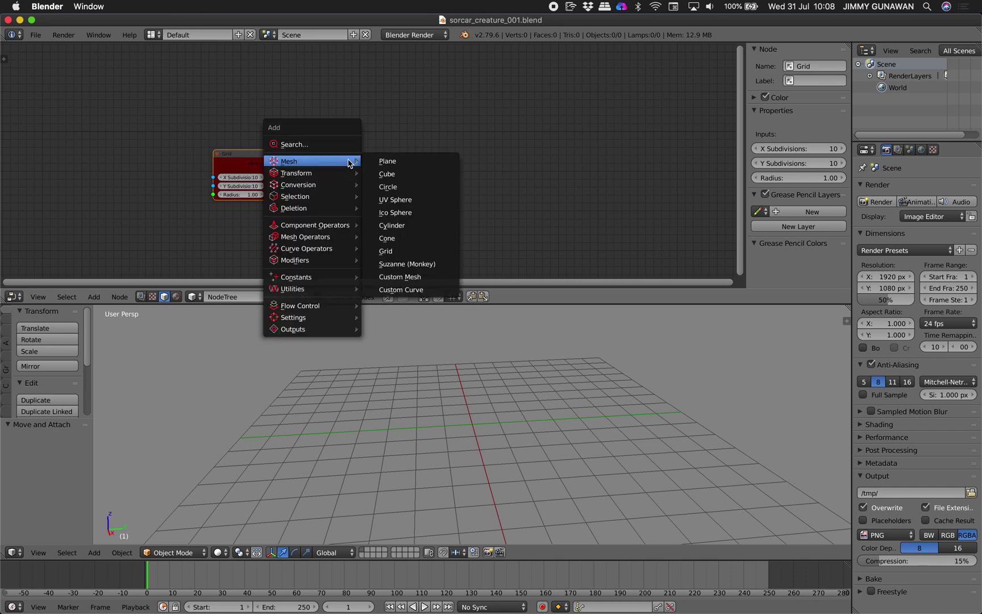
{"action": "mouse_move", "coordinate": [348, 196]}
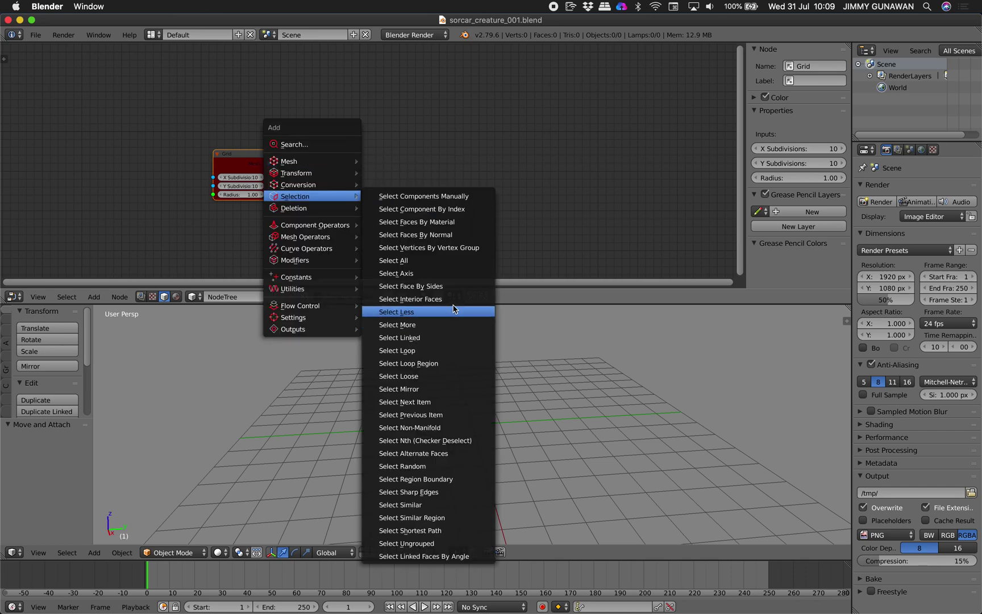
{"action": "left_click", "coordinate": [455, 467]}
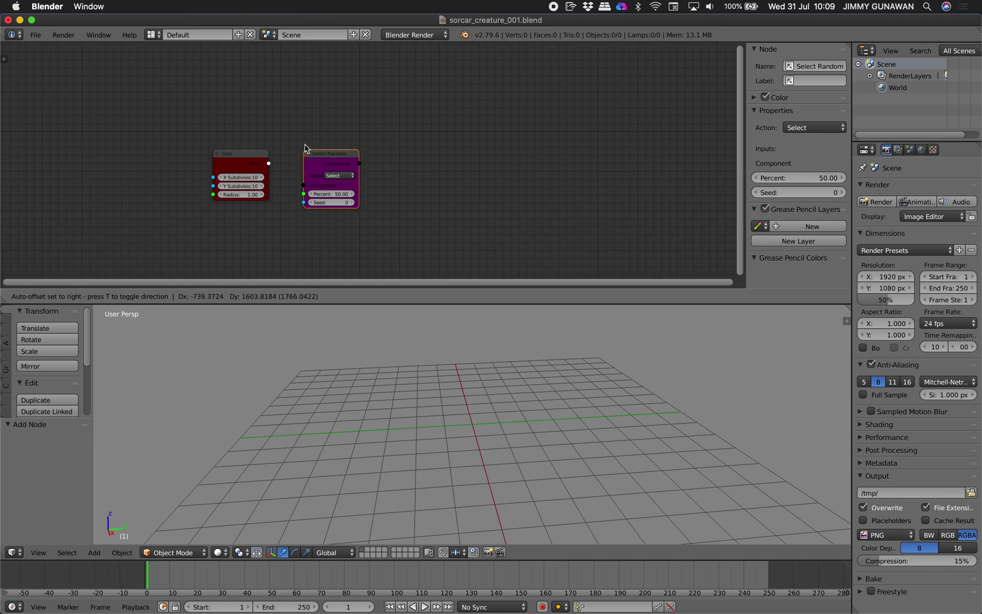
{"action": "left_click", "coordinate": [305, 148]}
{"action": "scroll", "coordinate": [313, 150], "scroll_direction": "up", "scroll_amount": 3}
{"action": "left_click_drag", "start_coordinate": [318, 151], "coordinate": [385, 153]}
- Add an Inset component operator node to the right of Select Random and save the file
{"action": "mouse_move", "coordinate": [441, 160]}
{"action": "middle_mouse_down"}
{"action": "mouse_move", "coordinate": [358, 162]}
{"action": "mouse_move", "coordinate": [429, 148]}
{"action": "middle_mouse_up"}
{"action": "key", "text": "shift+a"}
{"action": "mouse_move", "coordinate": [438, 147]}
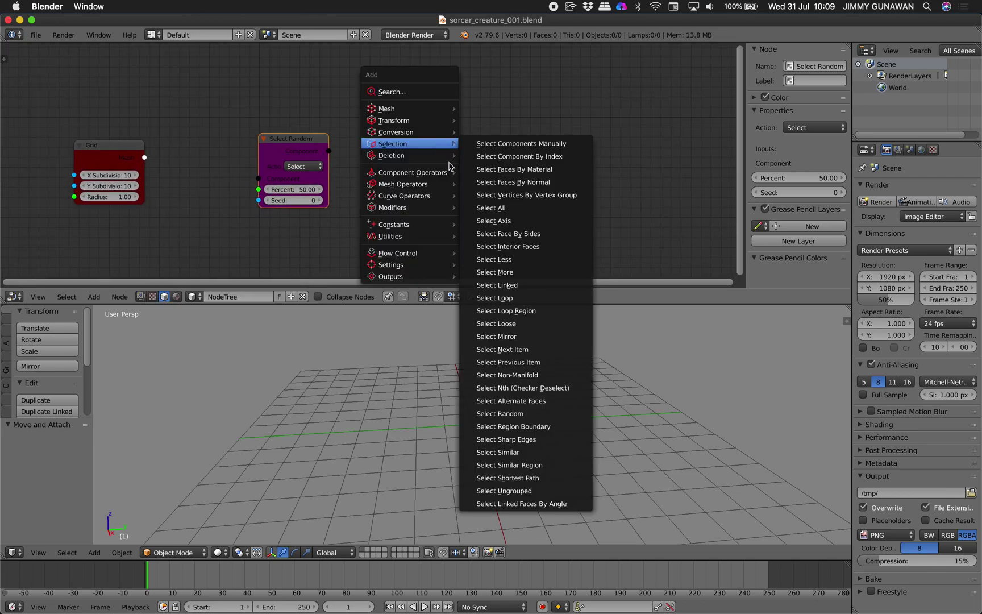
{"action": "mouse_move", "coordinate": [448, 186]}
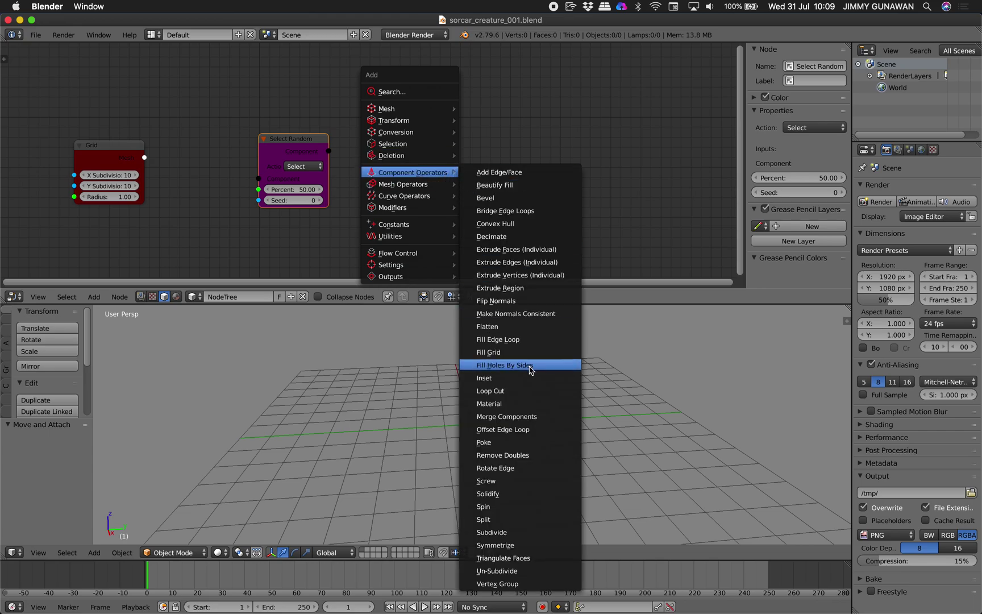
{"action": "left_click", "coordinate": [534, 378]}
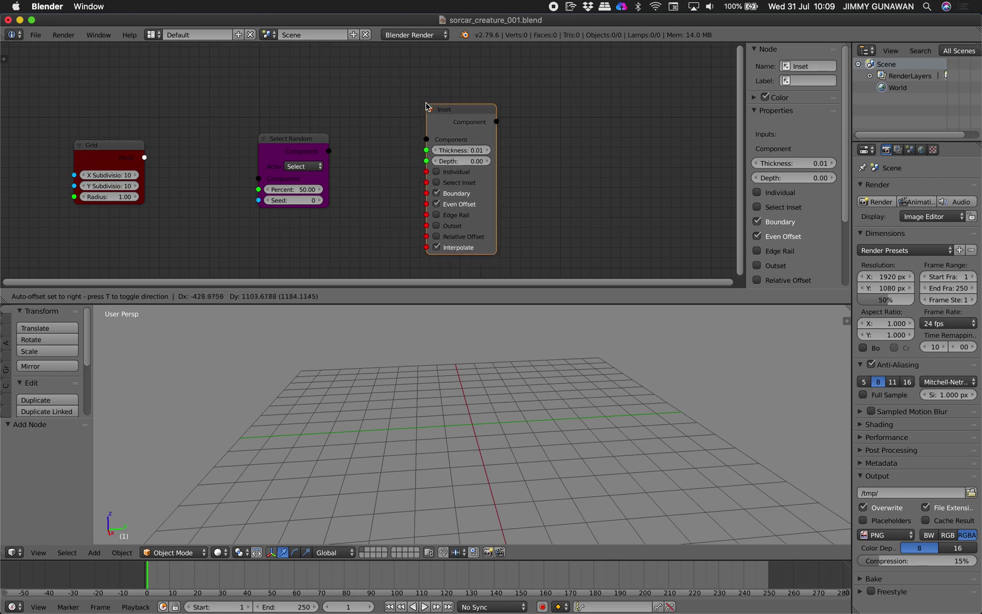
{"action": "left_click", "coordinate": [428, 102]}
{"action": "key", "text": "super+s"}
{"action": "left_click", "coordinate": [577, 153]}
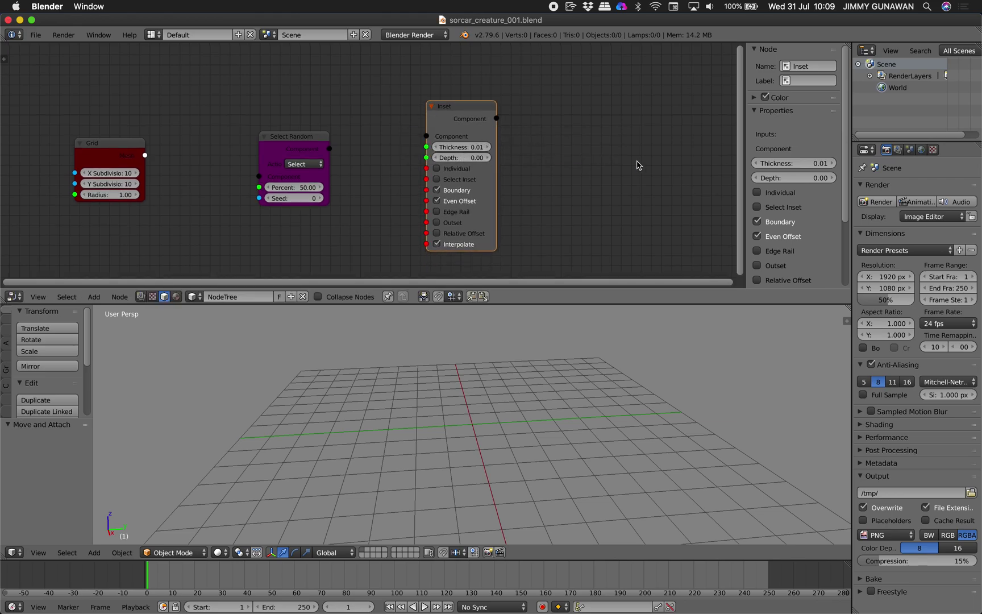
- Hide the Node Editor's properties sidebar and spread the Select Random and Grid nodes to make room between them
{"action": "key", "text": "n"}
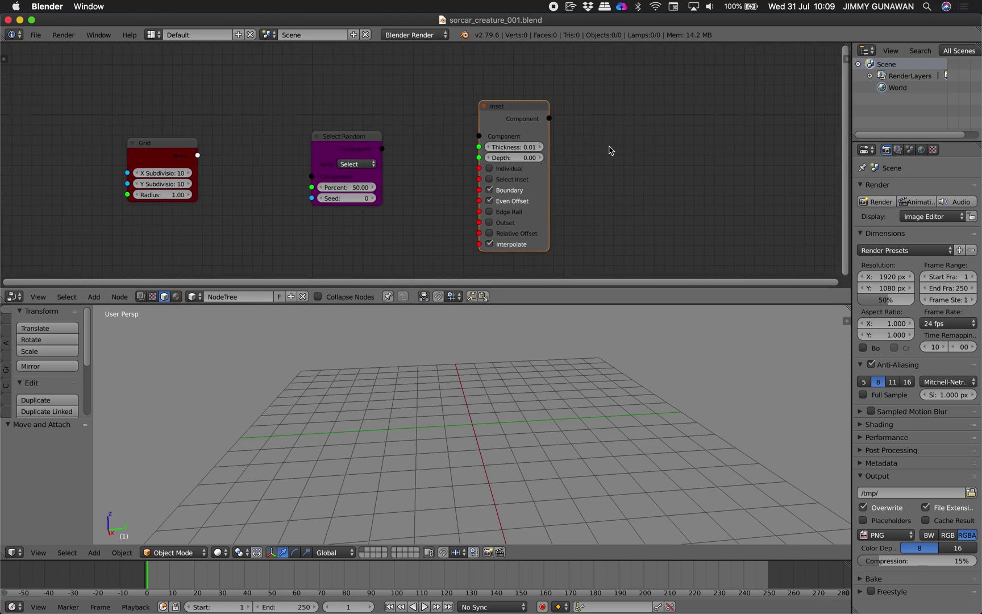
{"action": "left_click_drag", "start_coordinate": [343, 159], "coordinate": [343, 147]}
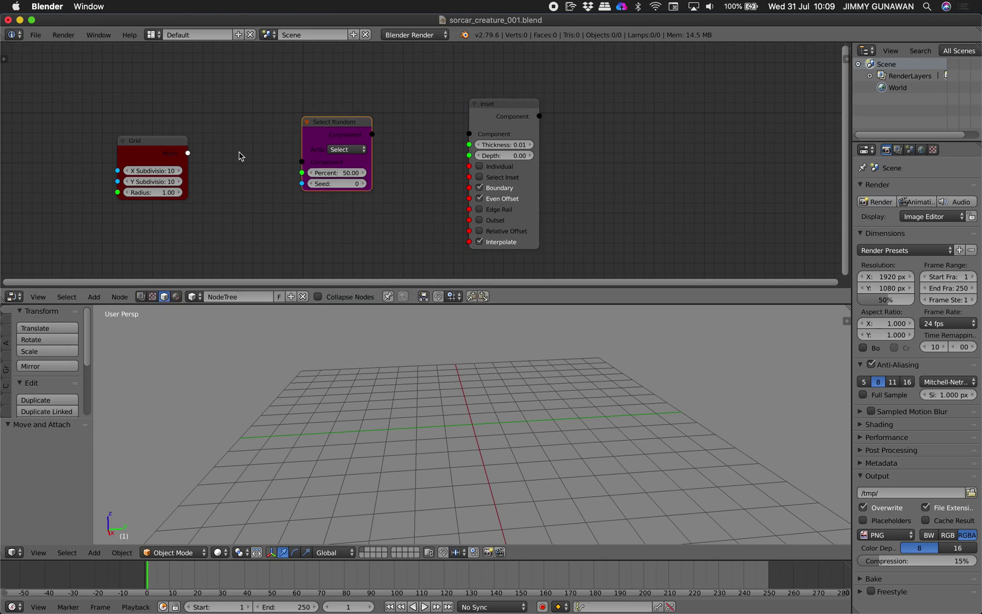
{"action": "left_click_drag", "start_coordinate": [179, 146], "coordinate": [141, 137]}
- Add a To Component Mode conversion node between the Grid and Select Random nodes
{"action": "key", "text": "shift+a"}
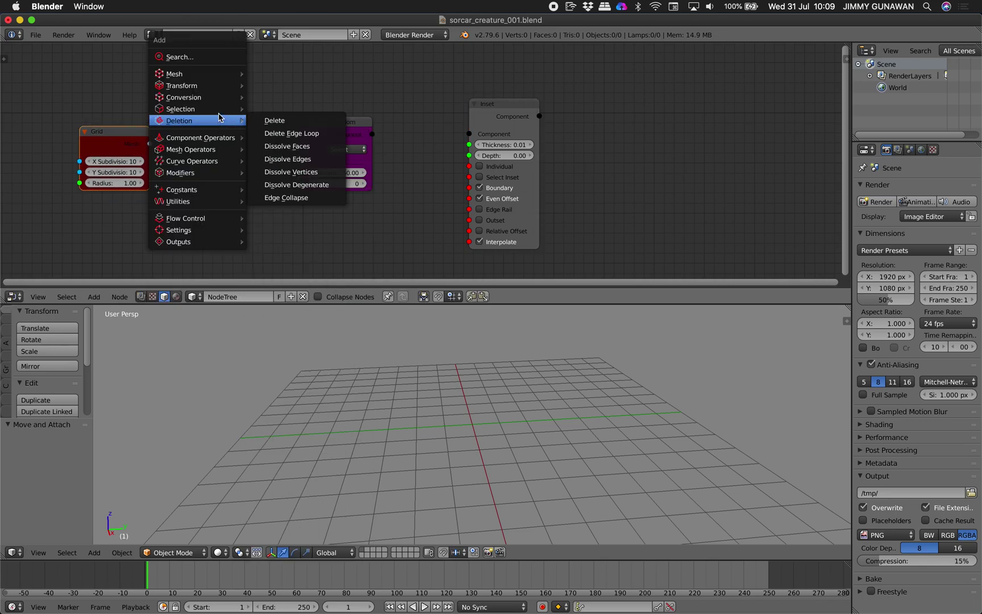
{"action": "mouse_move", "coordinate": [222, 97]}
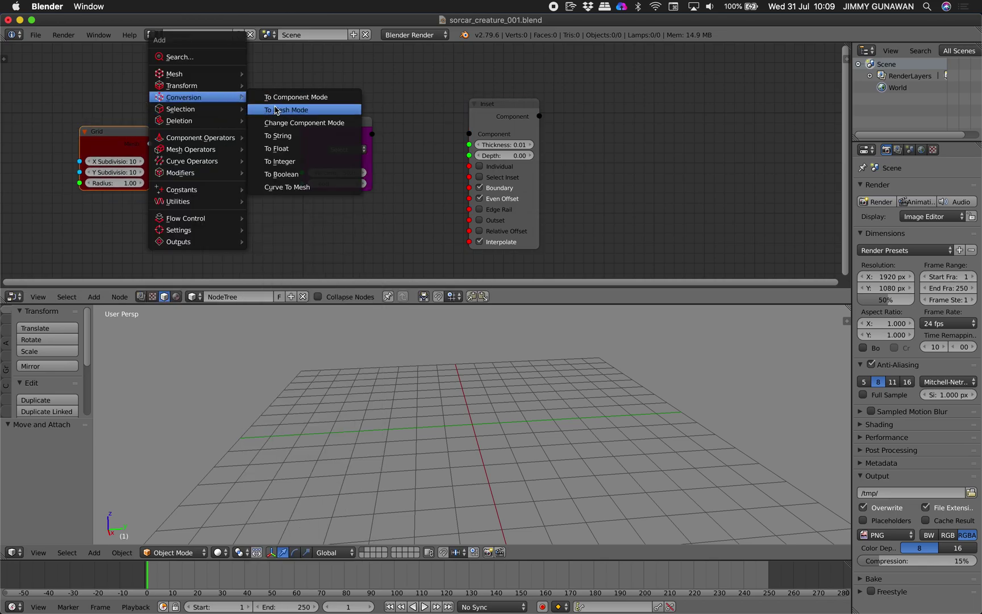
{"action": "left_click", "coordinate": [295, 97]}
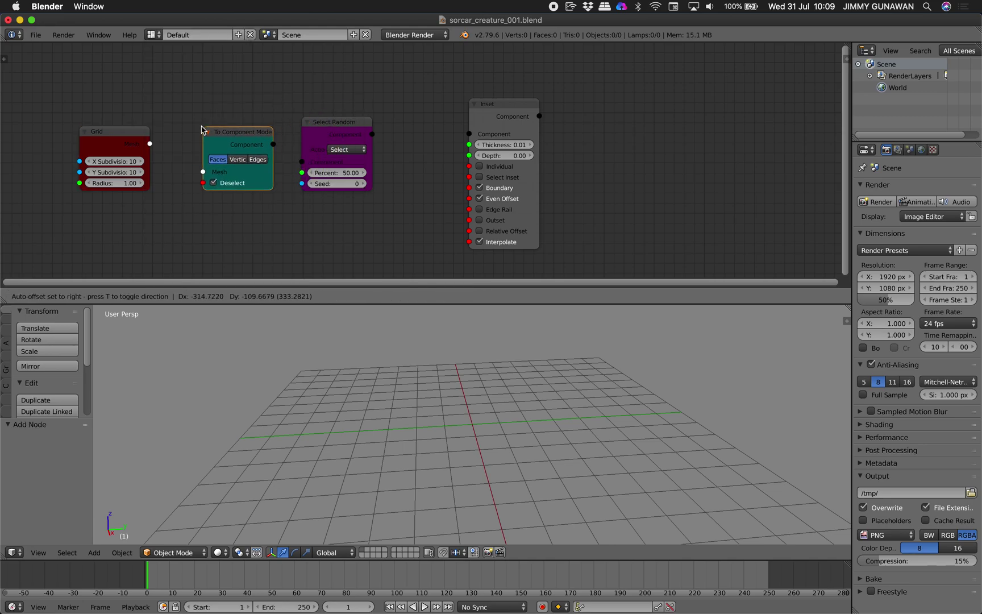
{"action": "left_click", "coordinate": [250, 145]}
- Add a To Mesh Mode conversion node to the right of the Inset node
{"action": "key", "text": "shift+a"}
{"action": "mouse_move", "coordinate": [582, 128]}
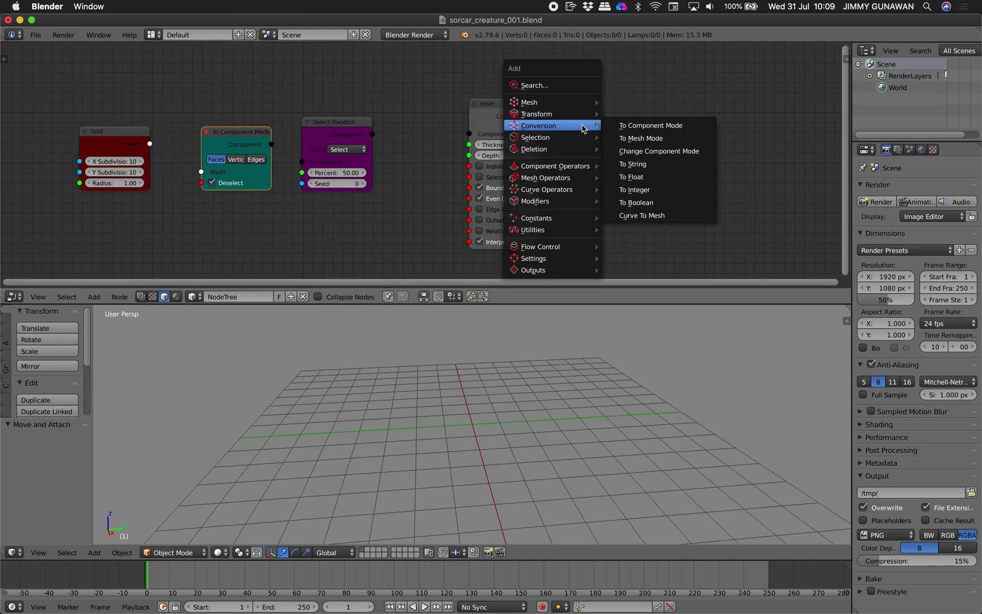
{"action": "left_click", "coordinate": [659, 138]}
{"action": "left_click", "coordinate": [765, 156]}
- Link Grid's mesh output to To Component Mode and its component output to Select Random, rearranging the nodes along the chain
{"action": "left_click_drag", "start_coordinate": [150, 143], "coordinate": [151, 147]}
{"action": "left_click_drag", "start_coordinate": [202, 172], "coordinate": [203, 172]}
{"action": "left_click_drag", "start_coordinate": [229, 144], "coordinate": [211, 164]}
{"action": "left_click_drag", "start_coordinate": [119, 139], "coordinate": [102, 58]}
{"action": "left_click_drag", "start_coordinate": [217, 162], "coordinate": [295, 138]}
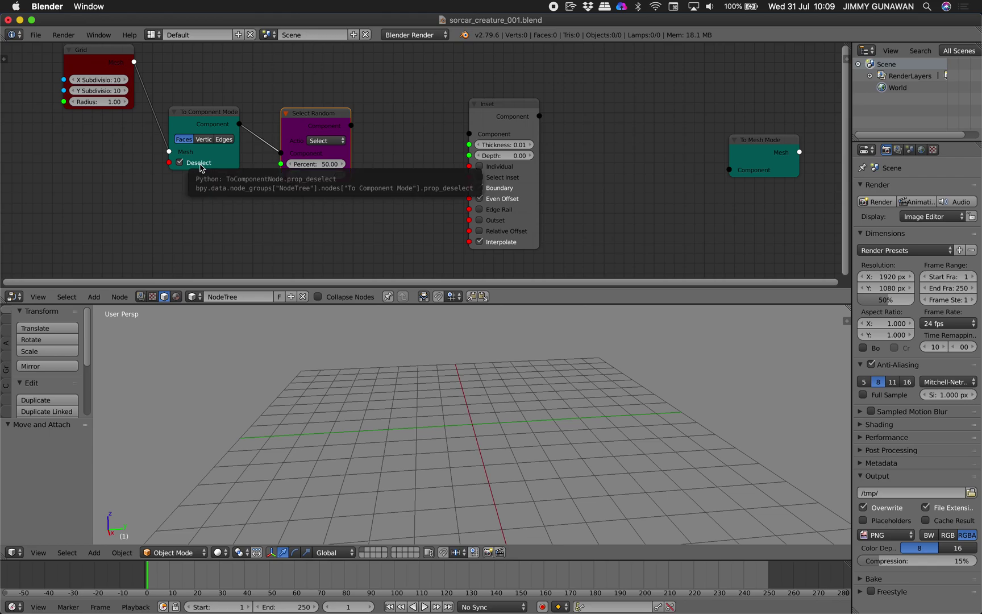
- Disable Deselect on the To Component Mode node and set Select Random's action to Deselect
{"action": "left_click", "coordinate": [199, 167]}
{"action": "left_click", "coordinate": [322, 140]}
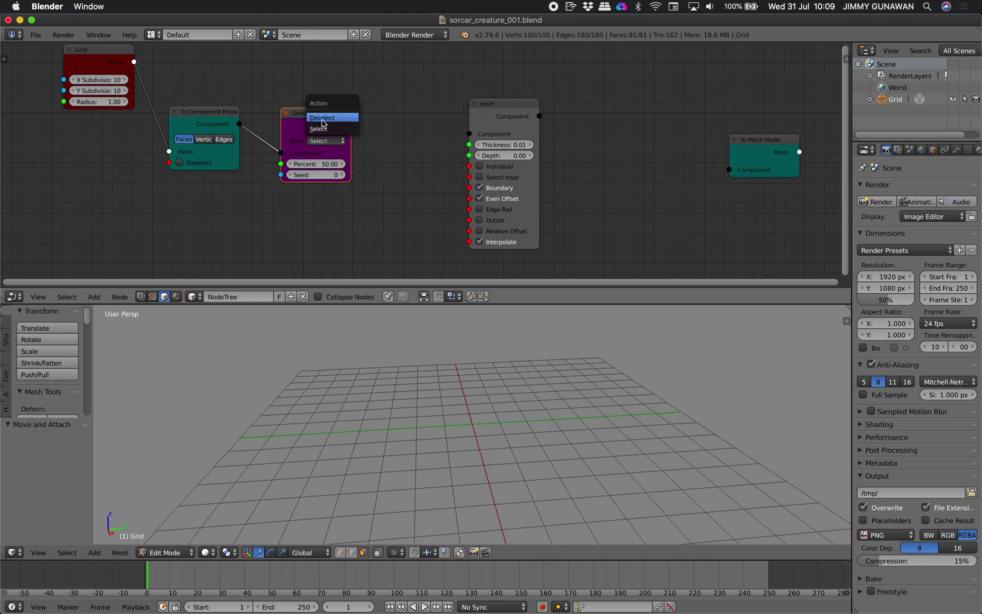
{"action": "left_click", "coordinate": [326, 127]}
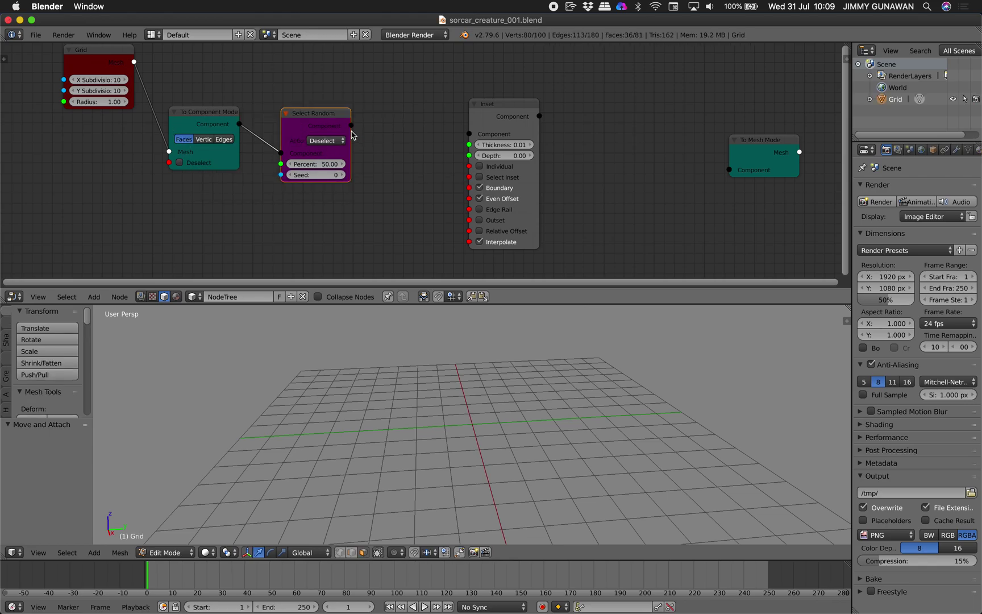
- Link Select Random through the Inset node to To Mesh Mode, moving both nodes closer to the chain
{"action": "left_click_drag", "start_coordinate": [351, 125], "coordinate": [619, 136]}
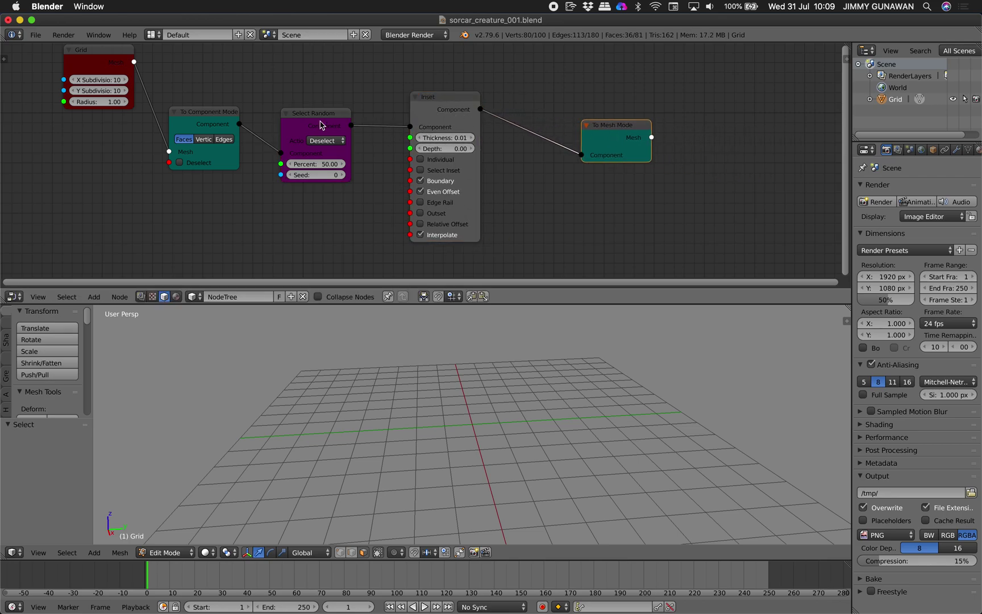
{"action": "middle_click_drag", "start_coordinate": [322, 125], "coordinate": [338, 134]}
- Reposition the Grid node at the start of the chain and locate its grid object in the 3D view
{"action": "left_click", "coordinate": [130, 72]}
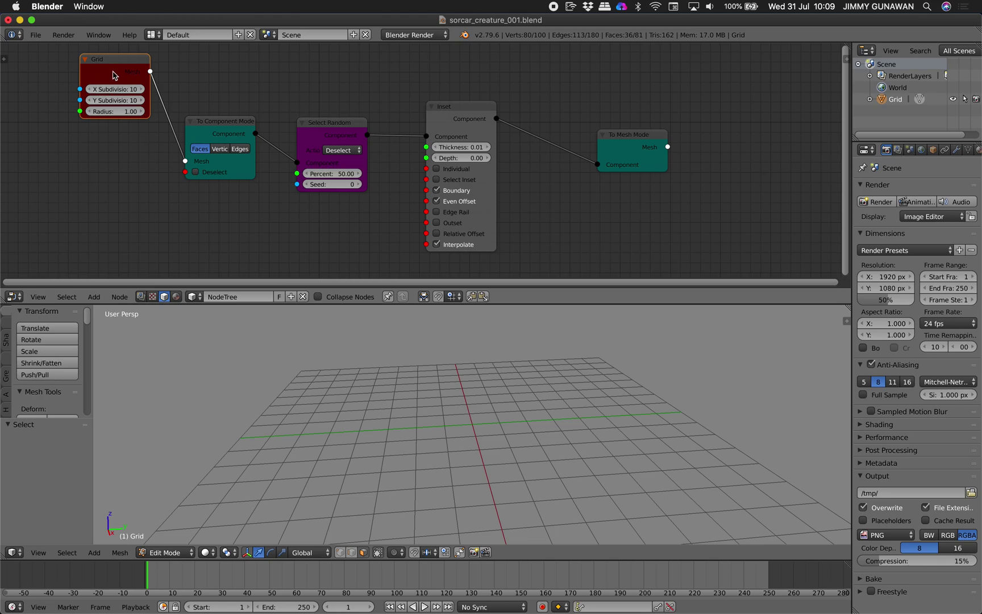
{"action": "left_click_drag", "start_coordinate": [113, 79], "coordinate": [87, 112]}
{"action": "left_click", "coordinate": [81, 113]}
{"action": "scroll", "coordinate": [447, 401], "scroll_direction": "down", "scroll_amount": 6}
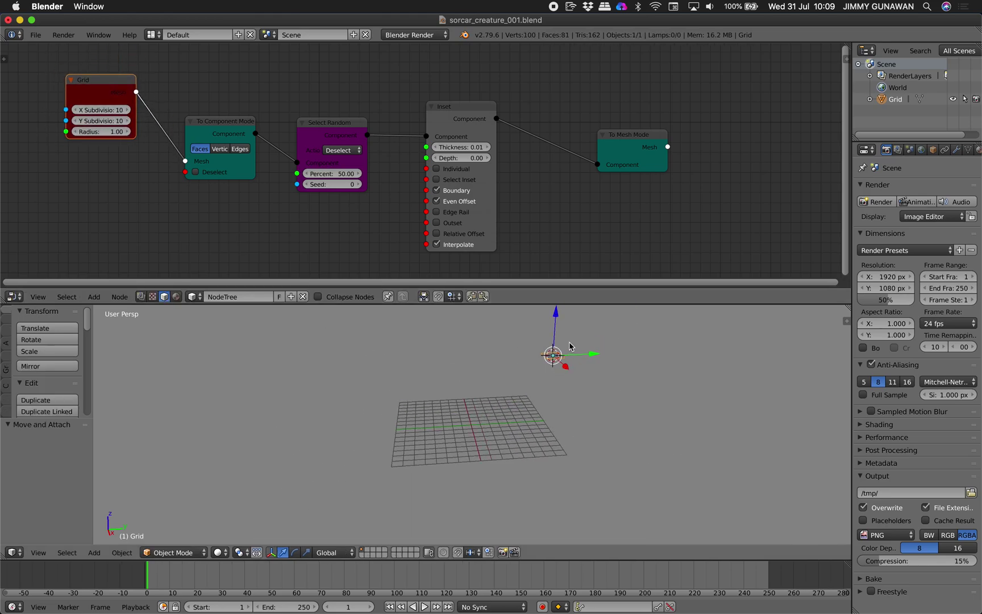
- Make To Mesh Mode the active node and set the Inset depth to 0.23
{"action": "middle_click_drag", "start_coordinate": [565, 348], "coordinate": [480, 441]}
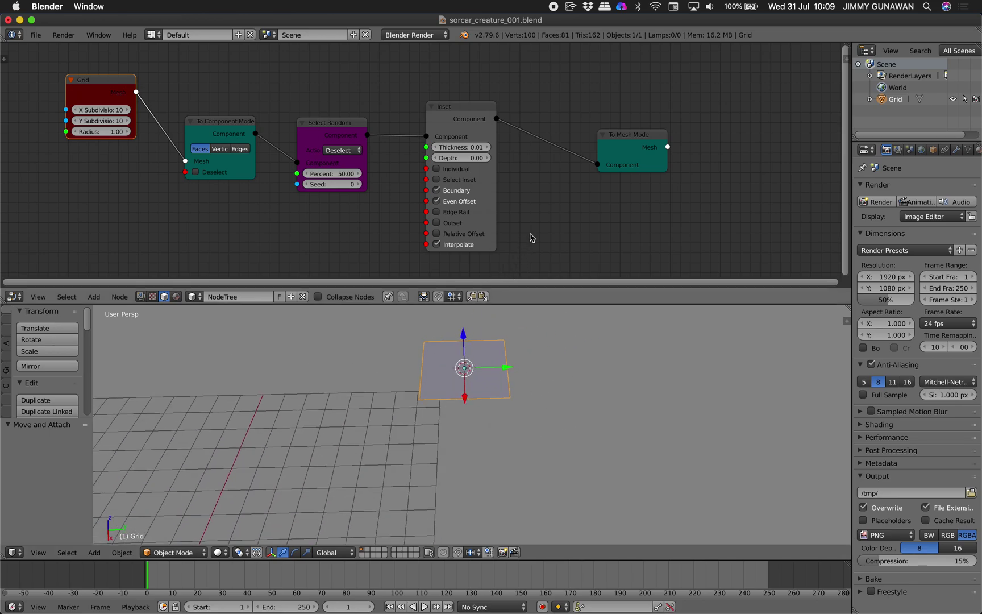
{"action": "left_click", "coordinate": [623, 145]}
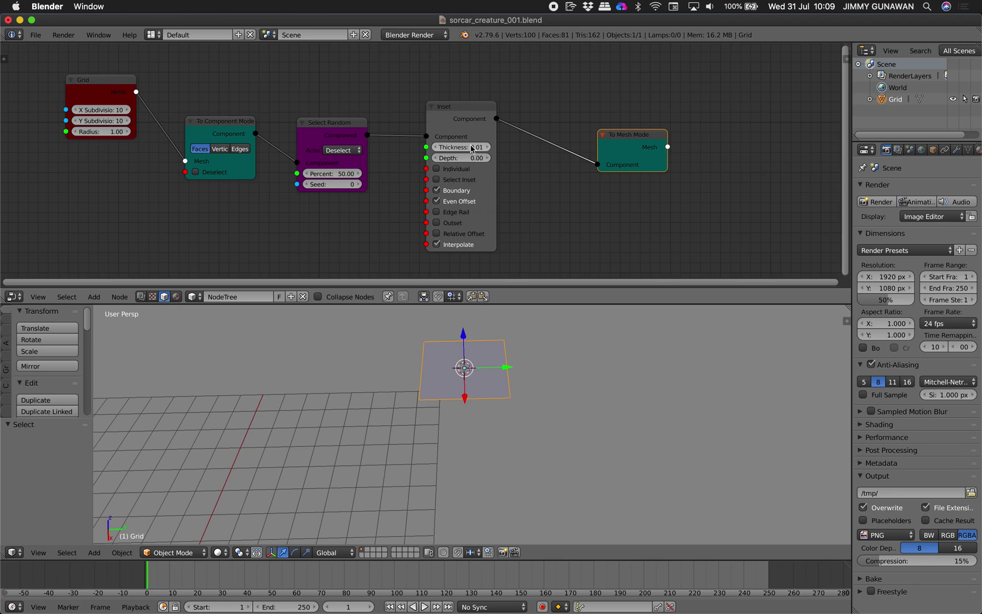
{"action": "left_click_drag", "start_coordinate": [472, 149], "coordinate": [495, 159]}
- Try a level 2 subdivision surface on a duplicate of the grid object and delete the duplicate
{"action": "mouse_move", "coordinate": [500, 387]}
{"action": "middle_mouse_down"}
{"action": "mouse_move", "coordinate": [534, 417]}
{"action": "mouse_move", "coordinate": [566, 401]}
{"action": "mouse_move", "coordinate": [519, 391]}
{"action": "mouse_move", "coordinate": [540, 392]}
{"action": "mouse_move", "coordinate": [504, 400]}
{"action": "middle_mouse_up"}
{"action": "key", "text": "shift+d"}
{"action": "left_click", "coordinate": [662, 404]}
{"action": "key", "text": "ctrl+2"}
{"action": "middle_click_drag", "start_coordinate": [662, 403], "coordinate": [635, 407]}
{"action": "key", "text": "x"}
{"action": "left_click", "coordinate": [632, 417]}
- Set Select Random's seed to 90 and save the file, spacing out the Inset and To Mesh Mode nodes
{"action": "left_click_drag", "start_coordinate": [339, 184], "coordinate": [369, 185]}
{"action": "key", "text": "ctrl+s"}
{"action": "left_click", "coordinate": [375, 201]}
{"action": "left_click_drag", "start_coordinate": [466, 120], "coordinate": [468, 98]}
{"action": "left_click_drag", "start_coordinate": [636, 140], "coordinate": [648, 138]}
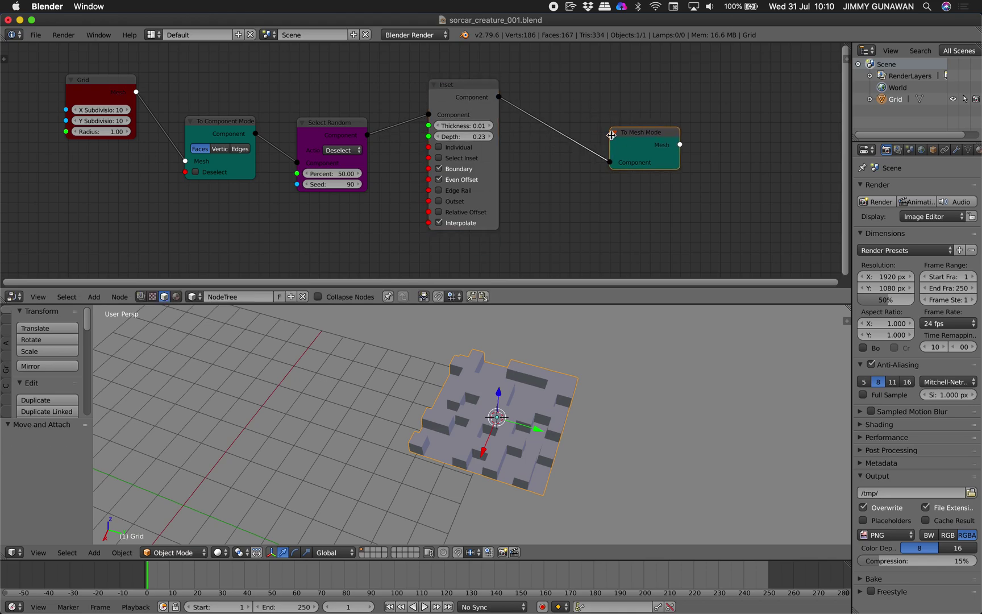
- Add a Cube mesh node below the Grid node at the start of the chain
{"action": "middle_click_drag", "start_coordinate": [85, 170], "coordinate": [152, 152]}
{"action": "key", "text": "shift+a"}
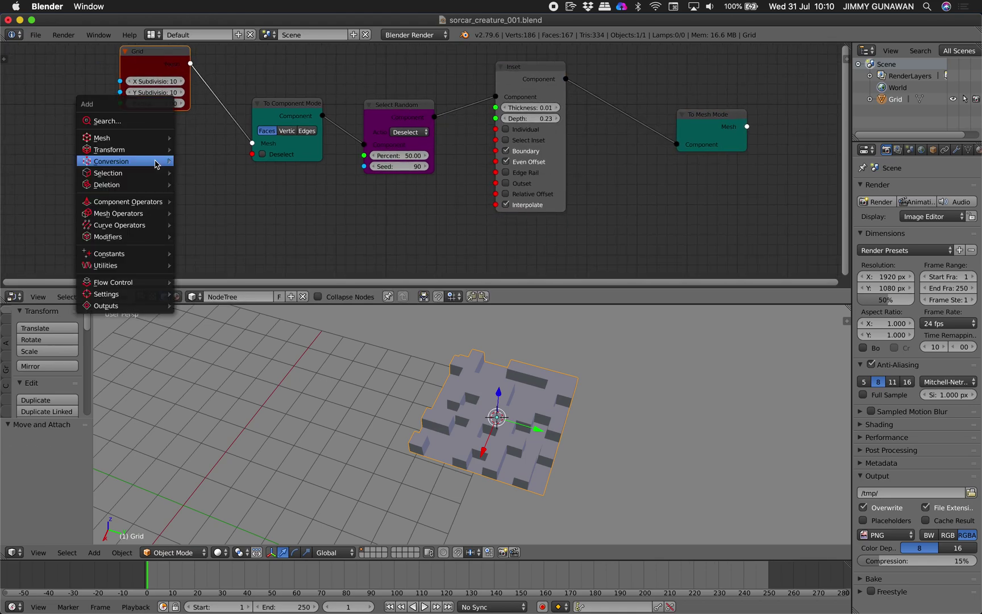
{"action": "mouse_move", "coordinate": [152, 137]}
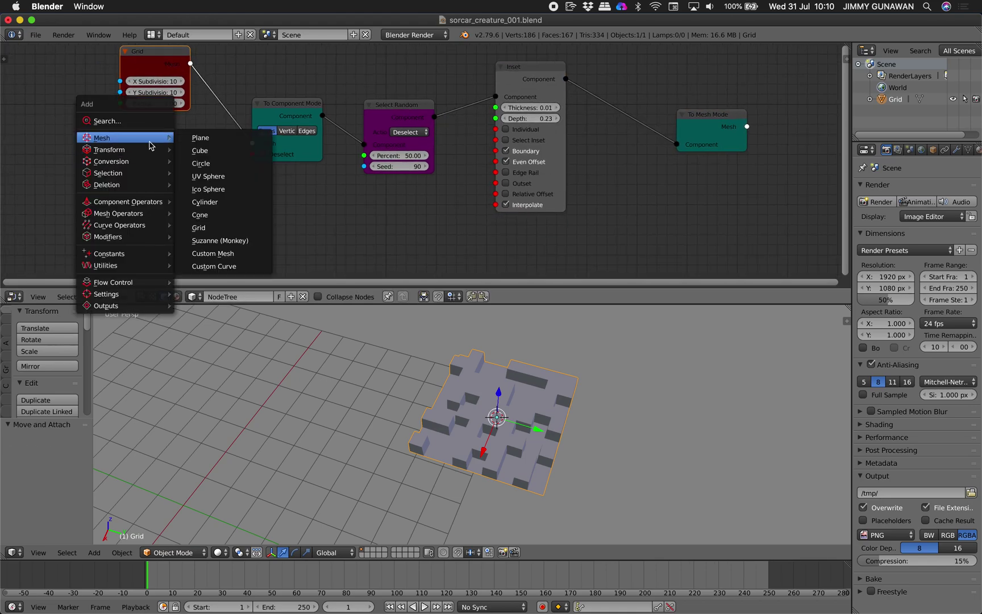
{"action": "left_click", "coordinate": [205, 149]}
{"action": "left_click", "coordinate": [78, 153]}
{"action": "key", "text": "shift+a"}
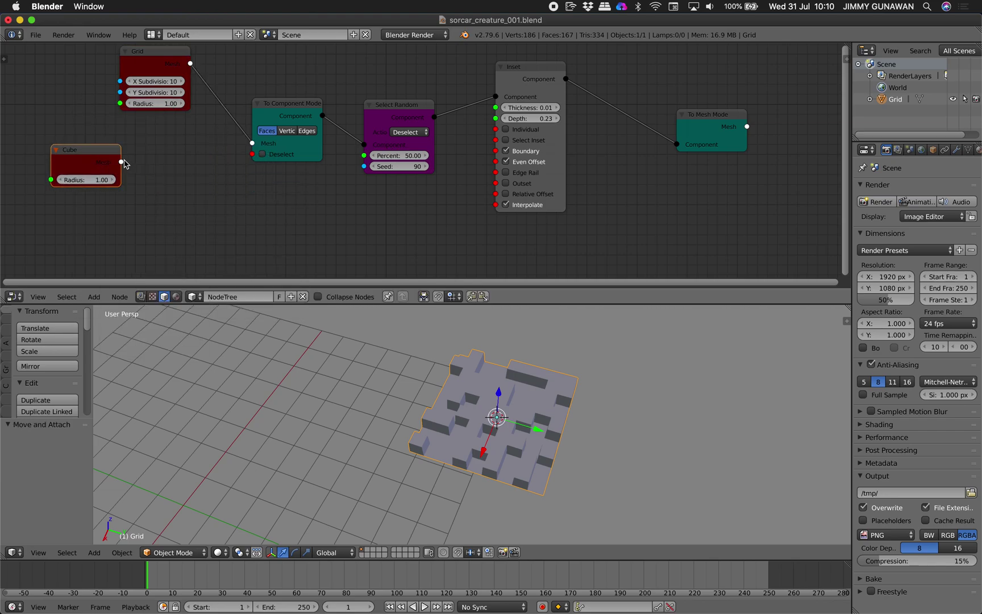
- Link the Cube's mesh output to To Component Mode in place of the Grid, save, and enable Deselect on To Component Mode
{"action": "left_click_drag", "start_coordinate": [121, 162], "coordinate": [252, 143]}
{"action": "left_click_drag", "start_coordinate": [281, 110], "coordinate": [206, 144]}
{"action": "key", "text": "ctrl+s"}
{"action": "left_click", "coordinate": [246, 135]}
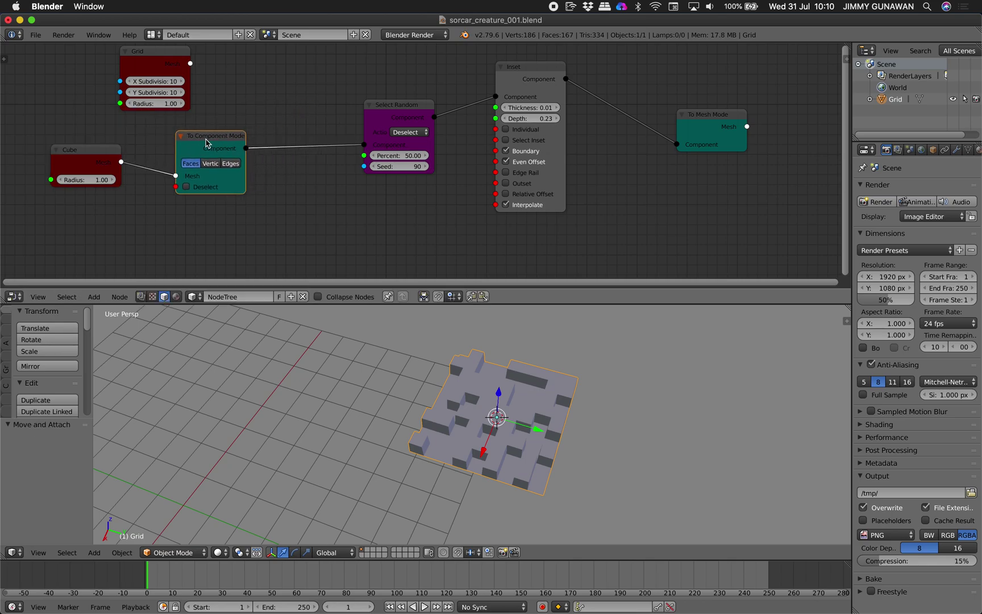
{"action": "left_click", "coordinate": [191, 188]}
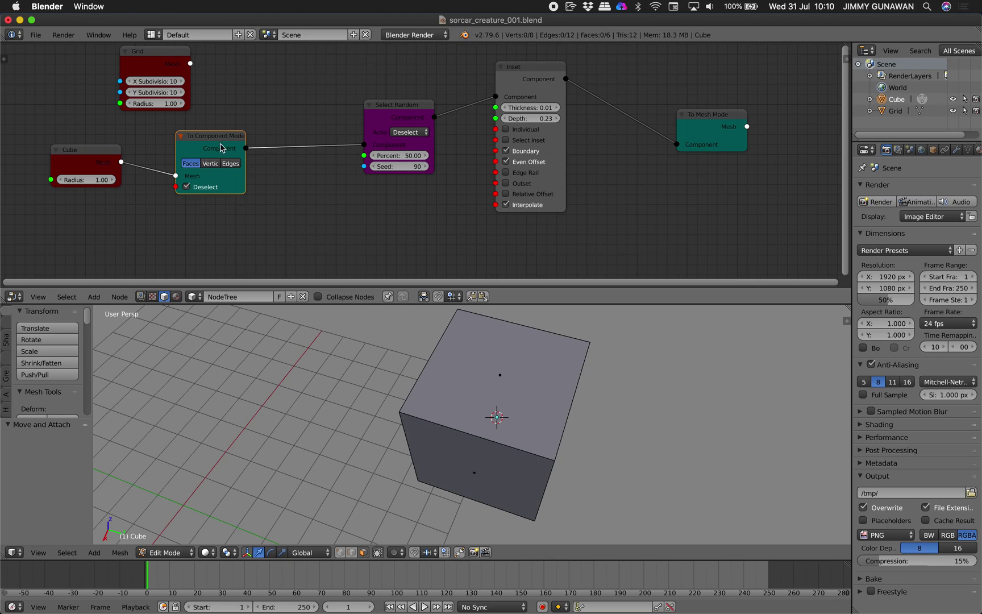
{"action": "left_click_drag", "start_coordinate": [220, 141], "coordinate": [206, 144]}
- Insert a Subdivide component node between To Component Mode and Select Random, with the number of cuts set to 2
{"action": "key", "text": "shift+a"}
{"action": "mouse_move", "coordinate": [248, 223]}
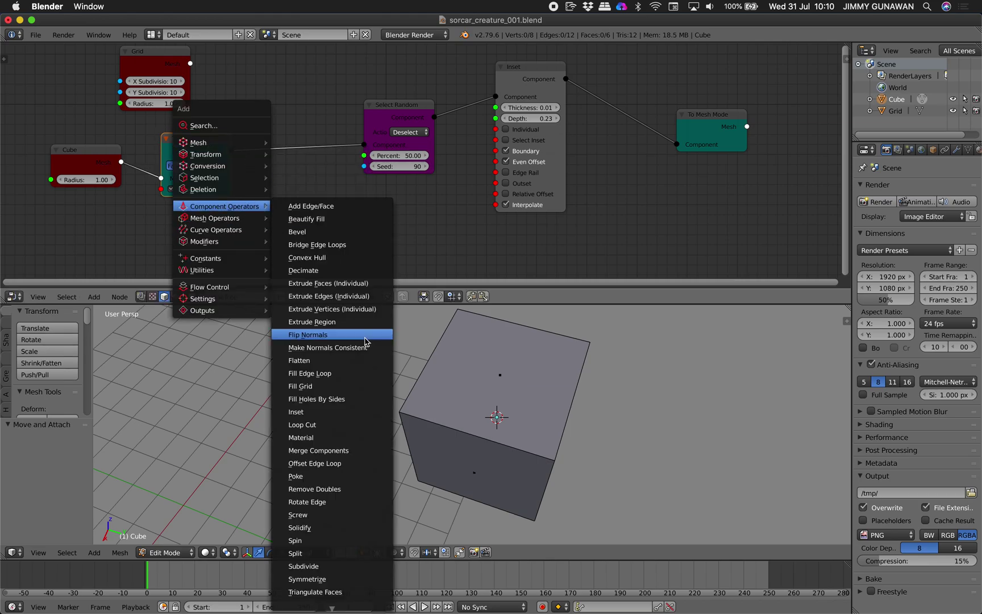
{"action": "left_click", "coordinate": [318, 566]}
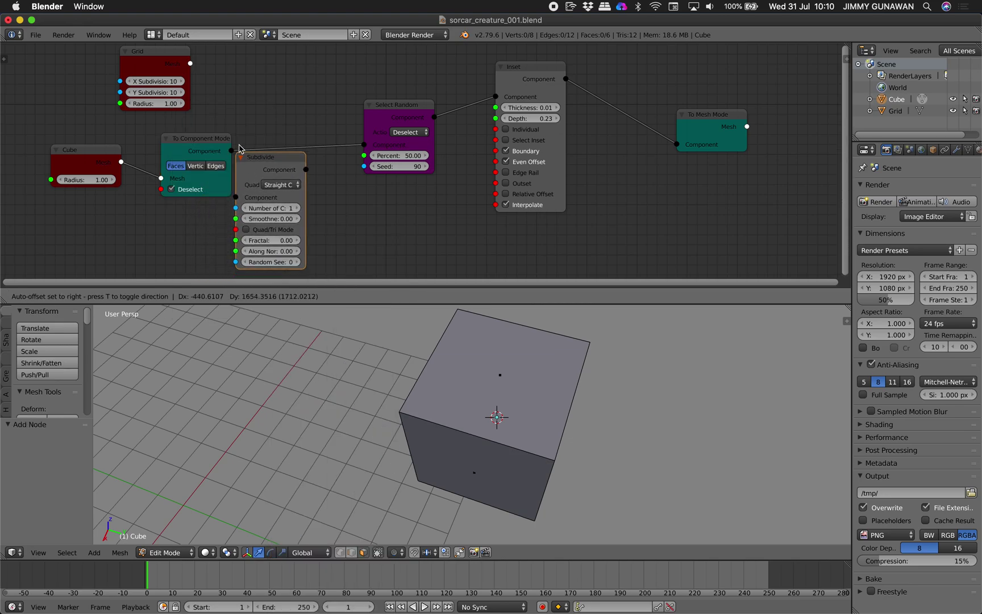
{"action": "left_click", "coordinate": [263, 102]}
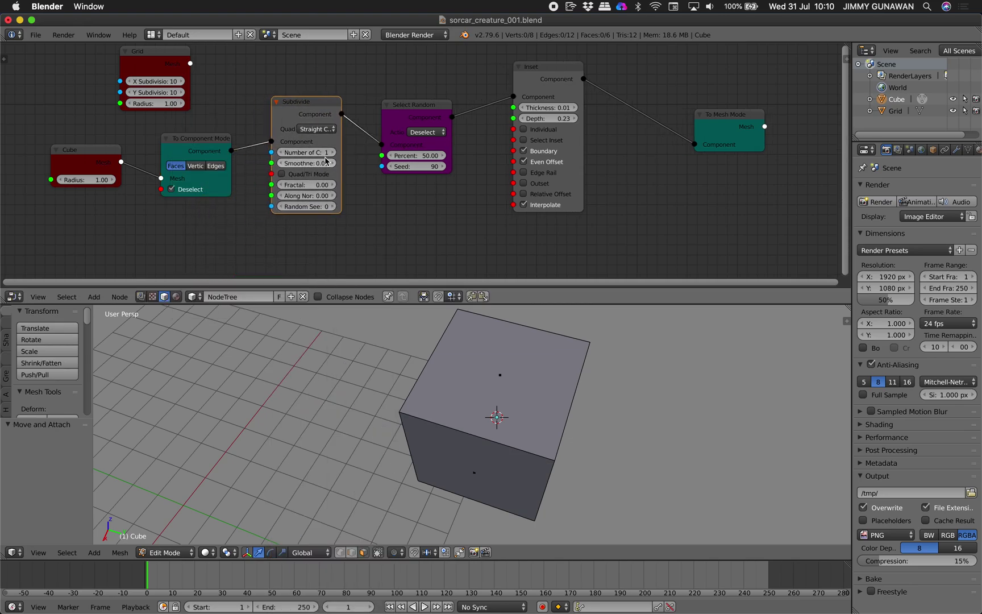
{"action": "left_click", "coordinate": [331, 154]}
- Add a Refresh Mesh Output node, link To Mesh Mode's mesh output to it, and refresh the mesh
{"action": "left_click", "coordinate": [743, 129]}
{"action": "middle_click_drag", "start_coordinate": [742, 130], "coordinate": [660, 126]}
{"action": "key", "text": "shift+a"}
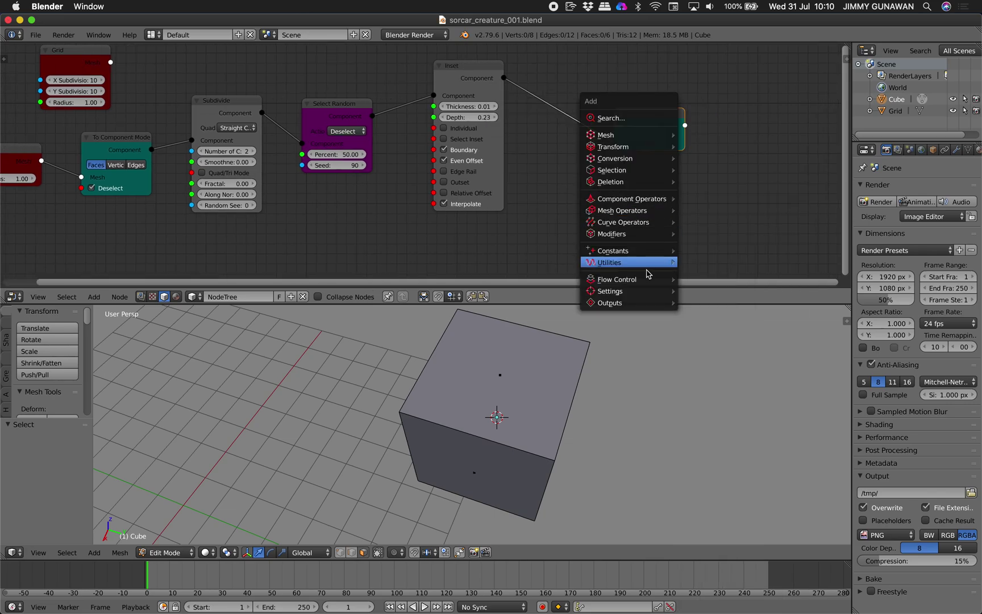
{"action": "mouse_move", "coordinate": [652, 307]}
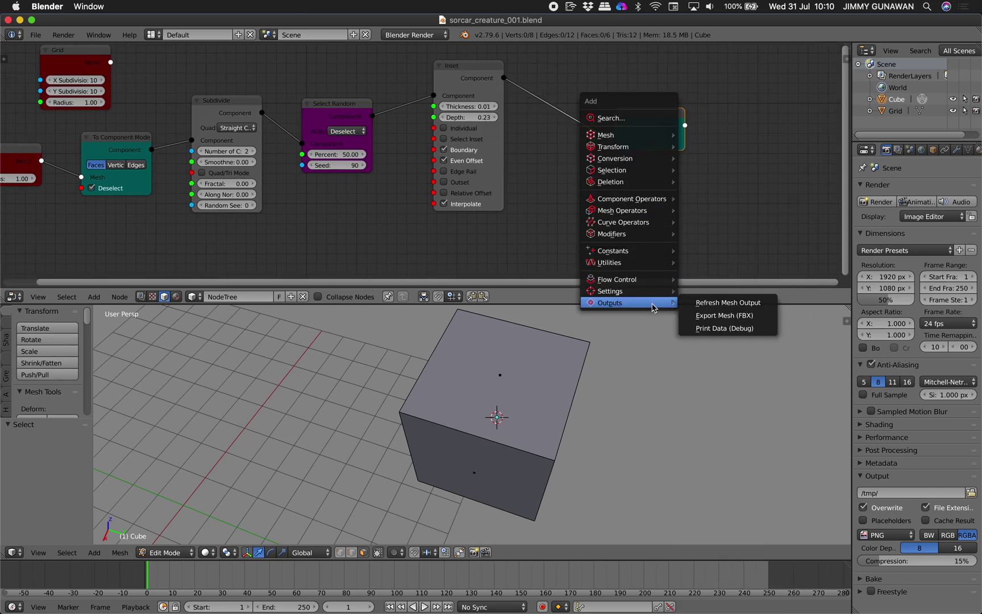
{"action": "left_click", "coordinate": [727, 303]}
{"action": "left_click_drag", "start_coordinate": [685, 126], "coordinate": [722, 150]}
{"action": "left_click", "coordinate": [757, 126]}
- Set Select Random's seed to 98 and refresh the mesh with Deselect disabled on To Component Mode
{"action": "scroll", "coordinate": [415, 205], "scroll_direction": "down", "scroll_amount": 3}
{"action": "scroll", "coordinate": [443, 355], "scroll_direction": "down", "scroll_amount": 1}
{"action": "scroll", "coordinate": [423, 227], "scroll_direction": "up", "scroll_amount": 3}
{"action": "middle_click_drag", "start_coordinate": [409, 209], "coordinate": [408, 209]}
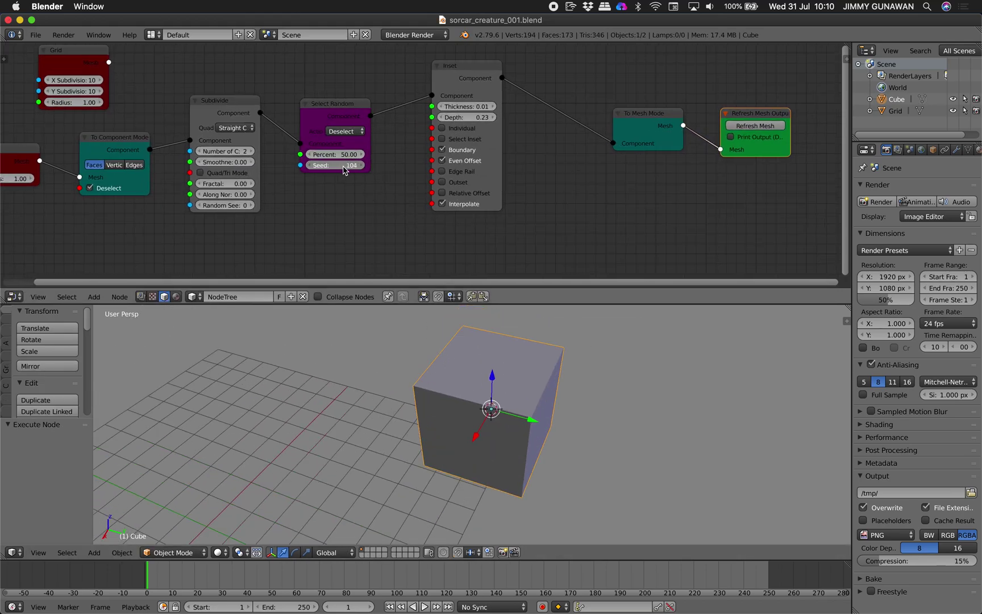
{"action": "left_click_drag", "start_coordinate": [343, 167], "coordinate": [340, 167]}
{"action": "middle_click_drag", "start_coordinate": [333, 201], "coordinate": [369, 204]}
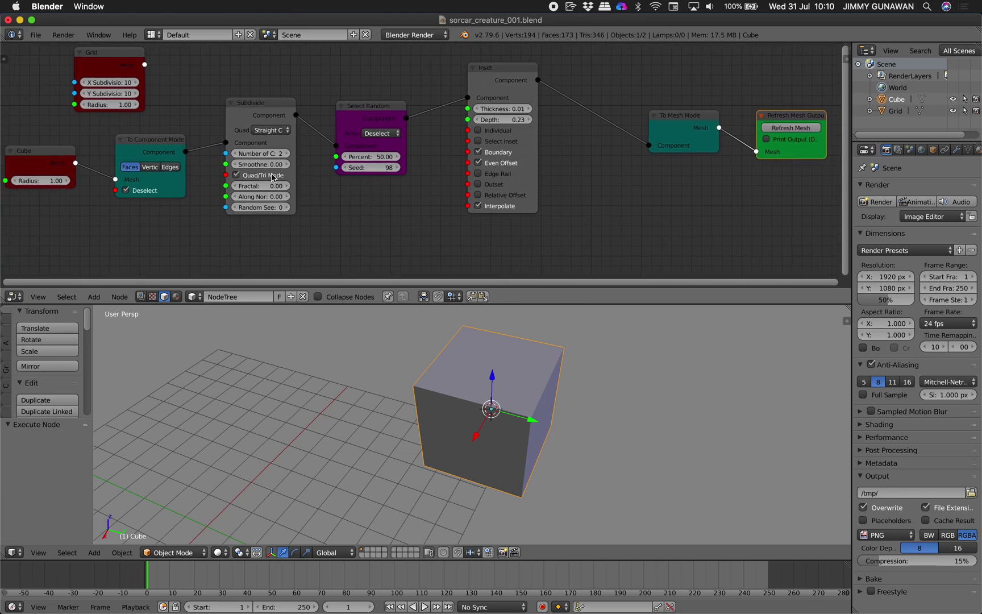
{"action": "left_click", "coordinate": [142, 195]}
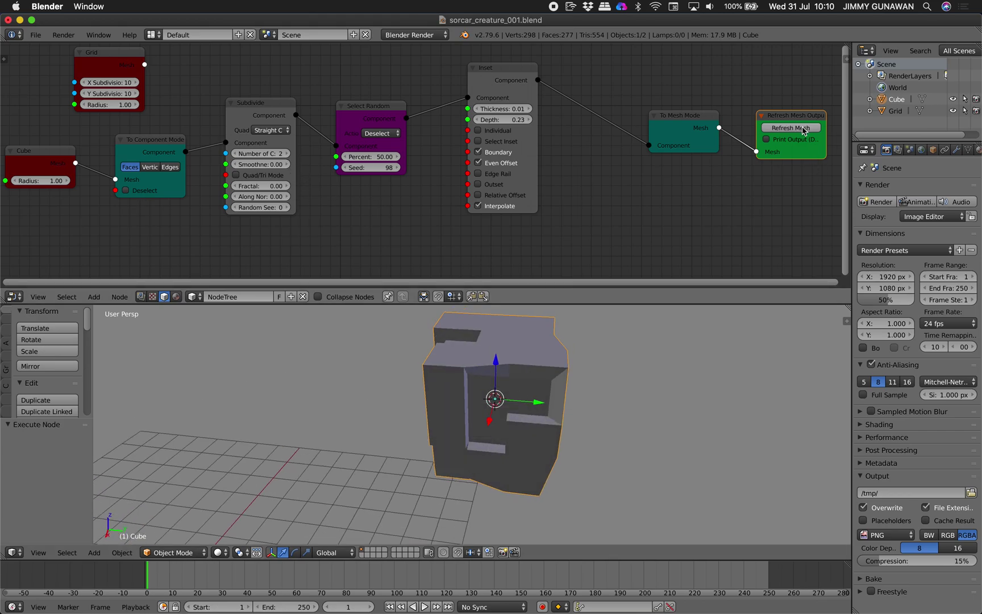
- Try 3 cuts on the Subdivide node, and settle on 2 cuts with smoothness 0.84 and fractal 0.78
{"action": "left_click", "coordinate": [287, 153]}
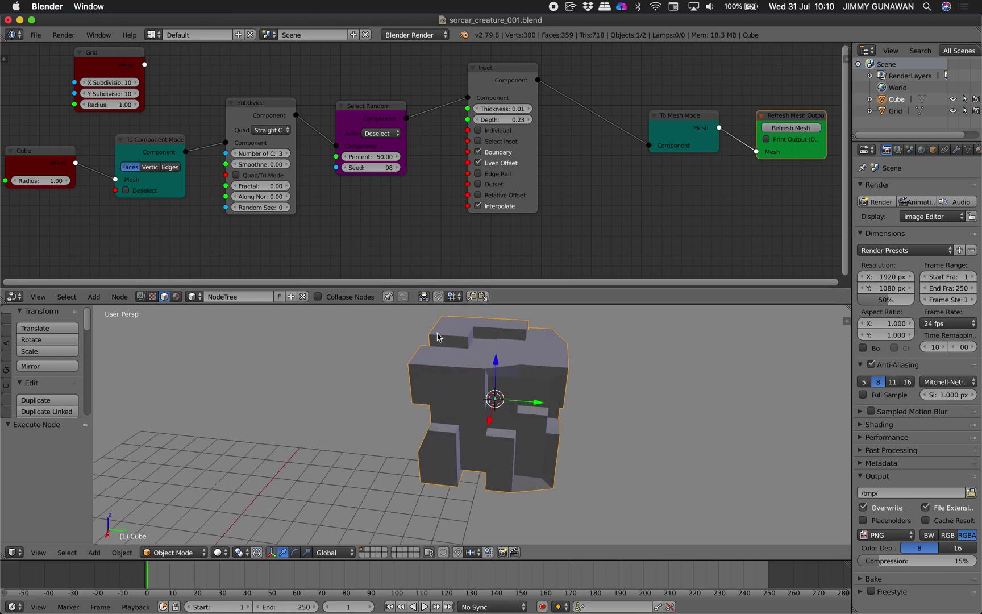
{"action": "middle_click_drag", "start_coordinate": [439, 342], "coordinate": [370, 310]}
{"action": "mouse_move", "coordinate": [277, 186]}
{"action": "left_mouse_down"}
{"action": "mouse_move", "coordinate": [290, 186]}
{"action": "mouse_move", "coordinate": [278, 190]}
{"action": "mouse_move", "coordinate": [275, 167]}
{"action": "left_mouse_up"}
{"action": "left_click", "coordinate": [238, 154]}
{"action": "mouse_move", "coordinate": [398, 341]}
{"action": "middle_mouse_down"}
{"action": "mouse_move", "coordinate": [483, 397]}
{"action": "mouse_move", "coordinate": [565, 386]}
{"action": "mouse_move", "coordinate": [525, 405]}
{"action": "middle_mouse_up"}
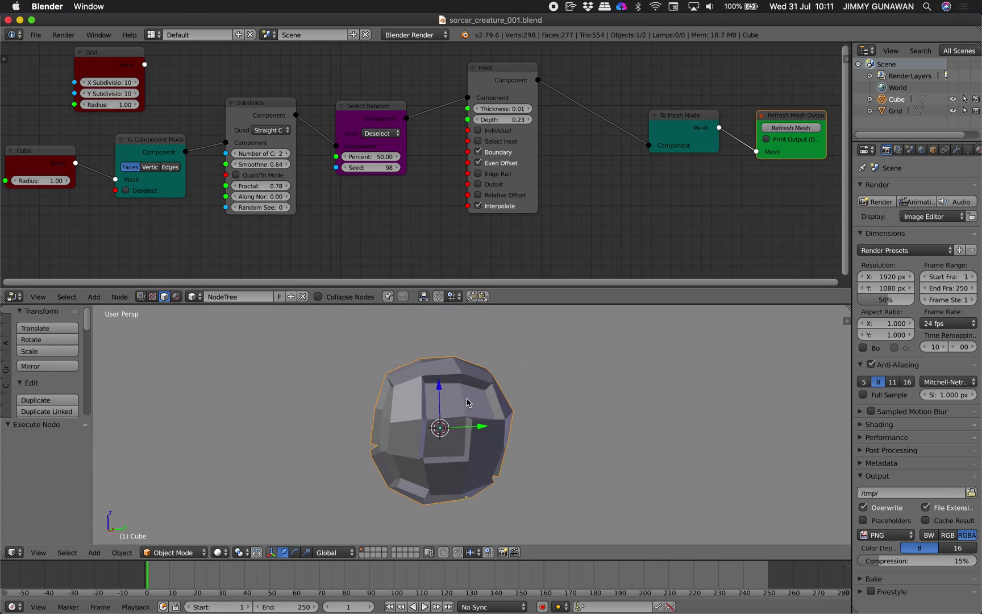
- Make Inset the active node and set its thickness to 0.03 and depth to 0.43
{"action": "middle_click_drag", "start_coordinate": [514, 358], "coordinate": [478, 390]}
{"action": "middle_click_drag", "start_coordinate": [492, 141], "coordinate": [448, 151]}
{"action": "left_click", "coordinate": [455, 100]}
{"action": "scroll", "coordinate": [462, 91], "scroll_direction": "up", "scroll_amount": 1}
{"action": "left_click_drag", "start_coordinate": [480, 121], "coordinate": [497, 134]}
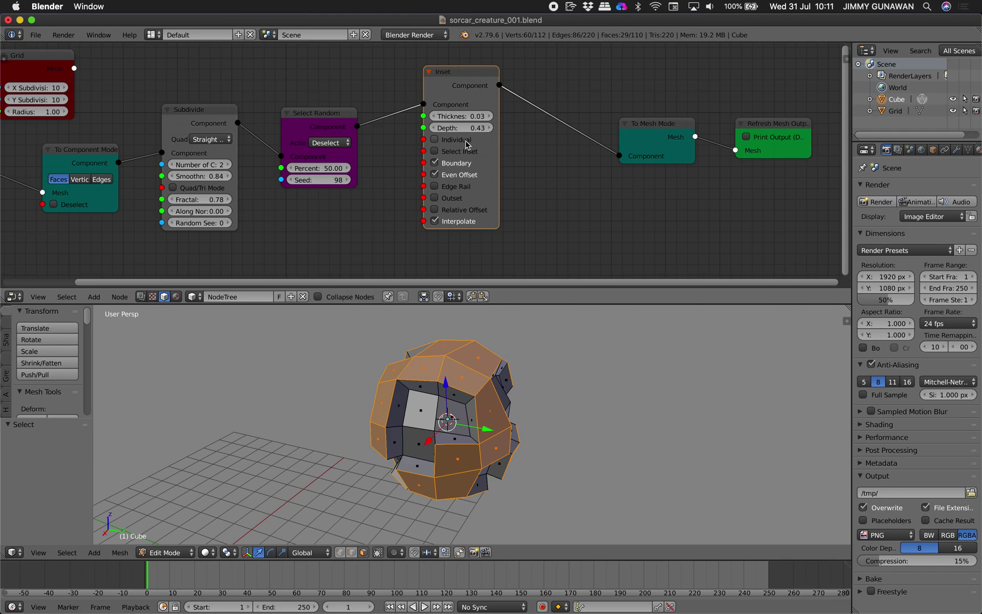
{"action": "middle_click_drag", "start_coordinate": [486, 318], "coordinate": [512, 335]}
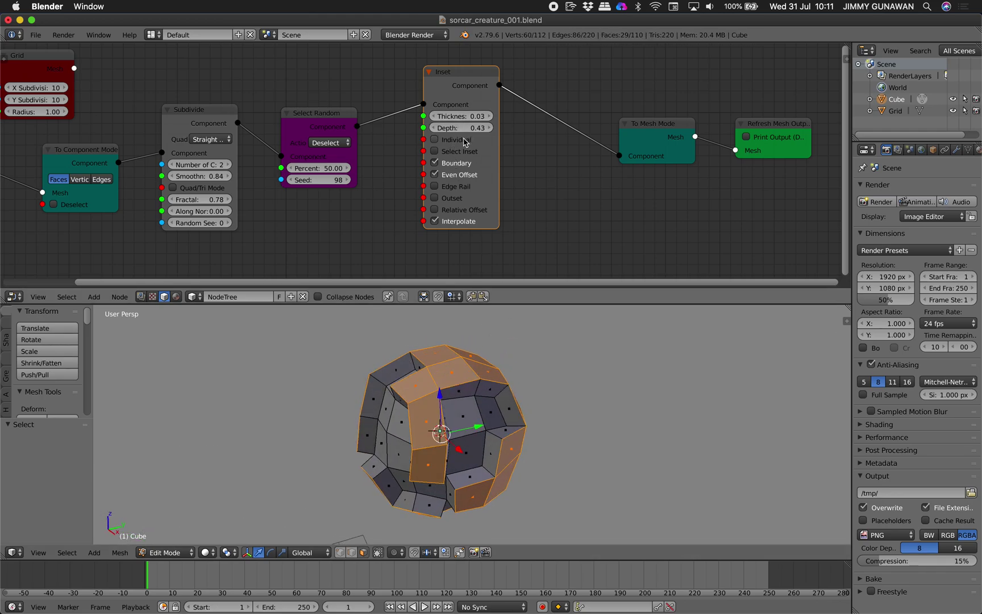
{"action": "middle_click_drag", "start_coordinate": [526, 349], "coordinate": [440, 392]}
- Set the Subdivide node's number of cuts to 3 and enable Individual on the Inset node
{"action": "key", "text": "a"}
{"action": "scroll", "coordinate": [438, 390], "scroll_direction": "up", "scroll_amount": 2}
{"action": "scroll", "coordinate": [381, 235], "scroll_direction": "down", "scroll_amount": 1}
{"action": "middle_click_drag", "start_coordinate": [367, 222], "coordinate": [601, 217]}
{"action": "scroll", "coordinate": [250, 180], "scroll_direction": "up", "scroll_amount": 2}
{"action": "left_click", "coordinate": [417, 157]}
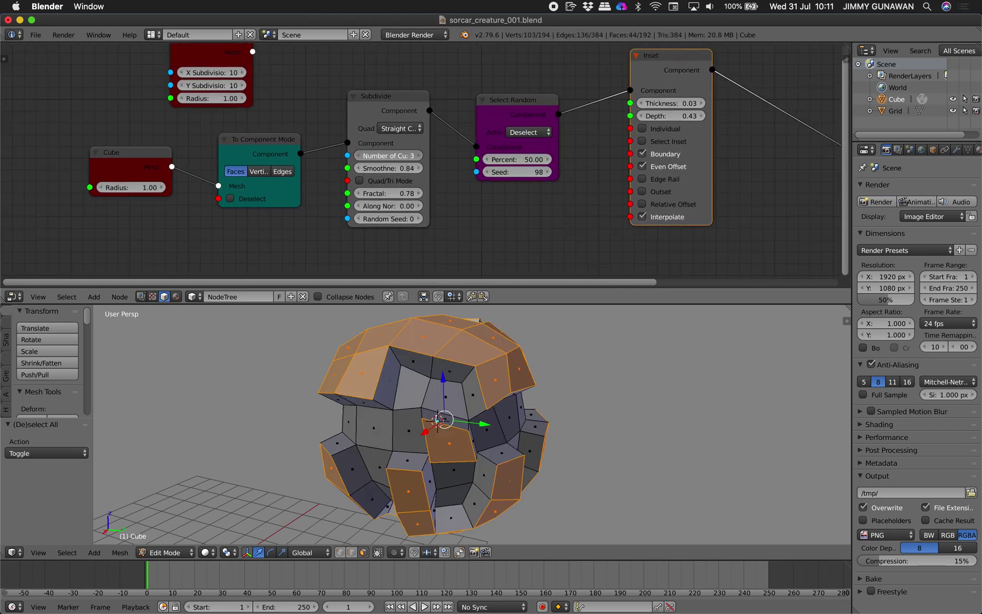
{"action": "left_click", "coordinate": [418, 158]}
{"action": "left_click", "coordinate": [360, 156]}
{"action": "left_click", "coordinate": [643, 128]}
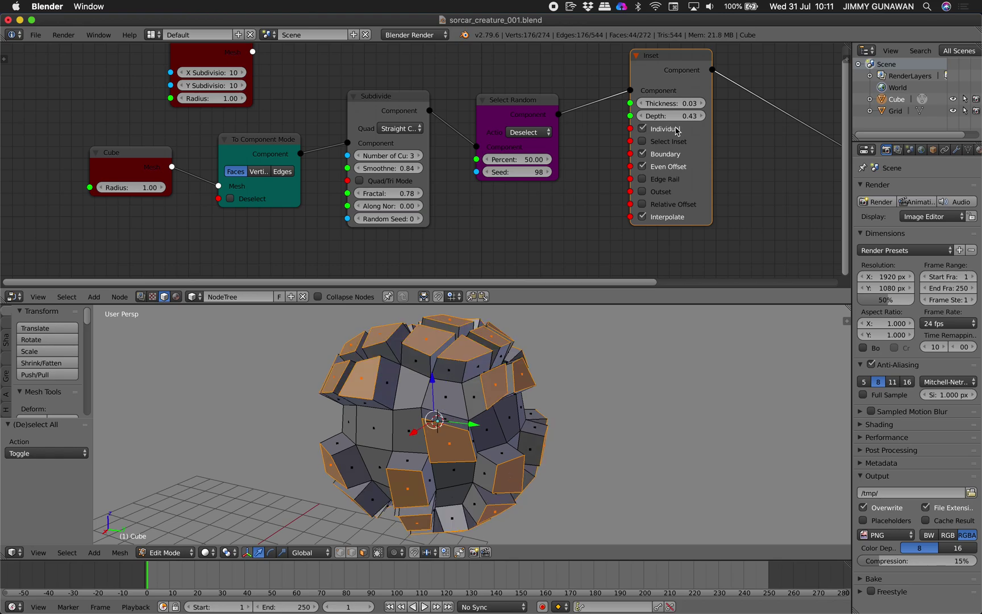
- Duplicate the Inset node into the chain before To Mesh Mode and set the copy's thickness to 0.10
{"action": "scroll", "coordinate": [676, 130], "scroll_direction": "right", "scroll_amount": 10}
{"action": "left_click_drag", "start_coordinate": [442, 96], "coordinate": [401, 91]}
{"action": "key", "text": "shift+d"}
{"action": "left_click", "coordinate": [521, 118]}
{"action": "left_click_drag", "start_coordinate": [518, 127], "coordinate": [521, 126]}
{"action": "scroll", "coordinate": [591, 407], "scroll_direction": "left", "scroll_amount": 10}
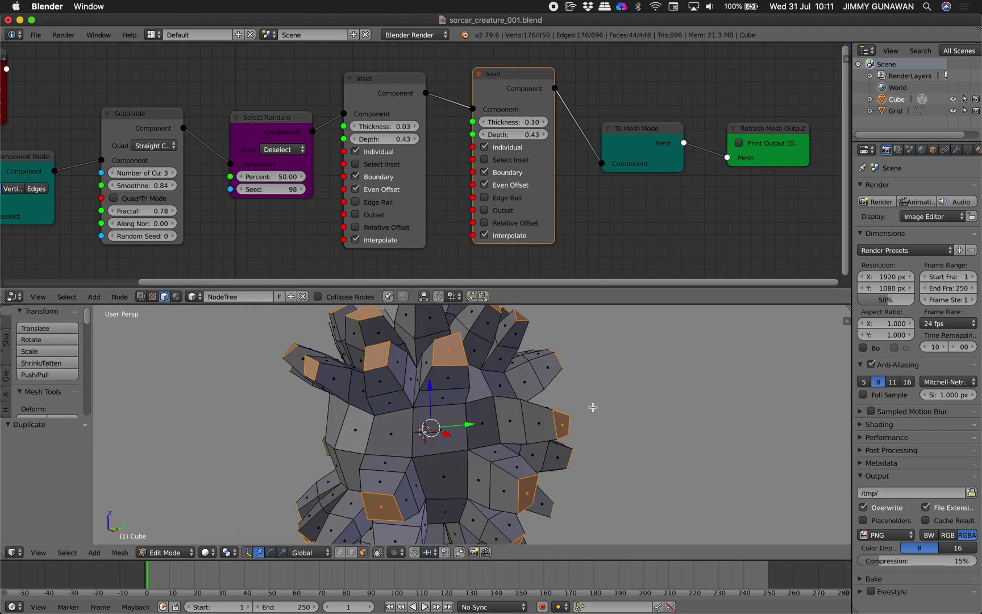
{"action": "scroll", "coordinate": [592, 404], "scroll_direction": "right", "scroll_amount": 5}
{"action": "middle_click_drag", "start_coordinate": [541, 401], "coordinate": [511, 398]}
- Rearrange the To Mesh Mode, Refresh Mesh Output and second Inset nodes along the chain, and save the file
{"action": "middle_click_drag", "start_coordinate": [647, 142], "coordinate": [539, 139]}
{"action": "left_click_drag", "start_coordinate": [538, 138], "coordinate": [552, 145]}
{"action": "left_click_drag", "start_coordinate": [653, 127], "coordinate": [713, 127]}
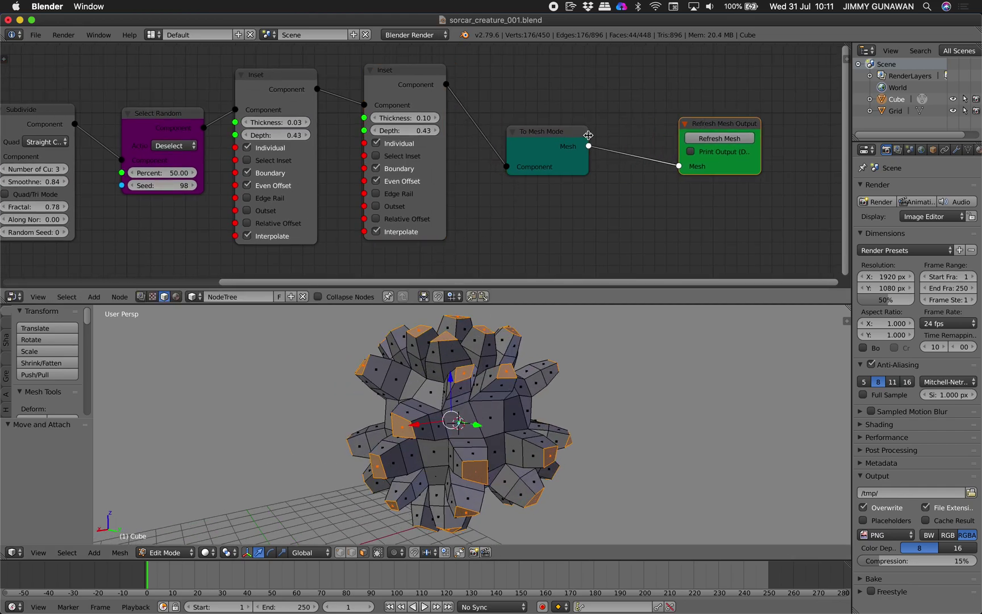
{"action": "left_click_drag", "start_coordinate": [578, 137], "coordinate": [617, 127]}
{"action": "key", "text": "ctrl+s"}
{"action": "left_click", "coordinate": [617, 127]}
{"action": "left_click_drag", "start_coordinate": [393, 101], "coordinate": [370, 108]}
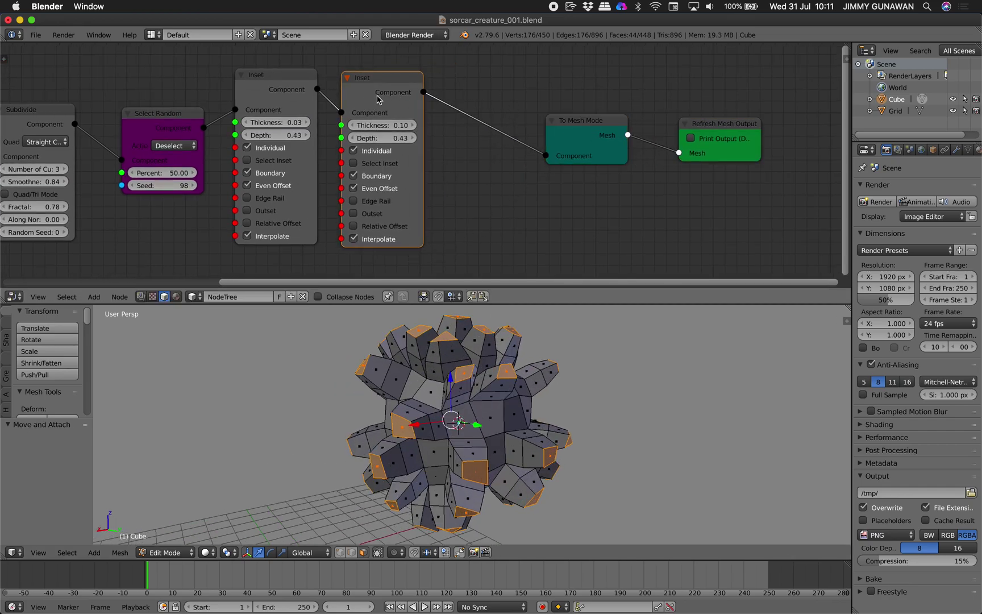
- Duplicate the second Inset node into the chain as a third Inset and set its thickness to 0.01
{"action": "left_click", "coordinate": [295, 83]}
{"action": "left_click", "coordinate": [376, 86]}
{"action": "key", "text": "shift+d"}
{"action": "left_click", "coordinate": [476, 81]}
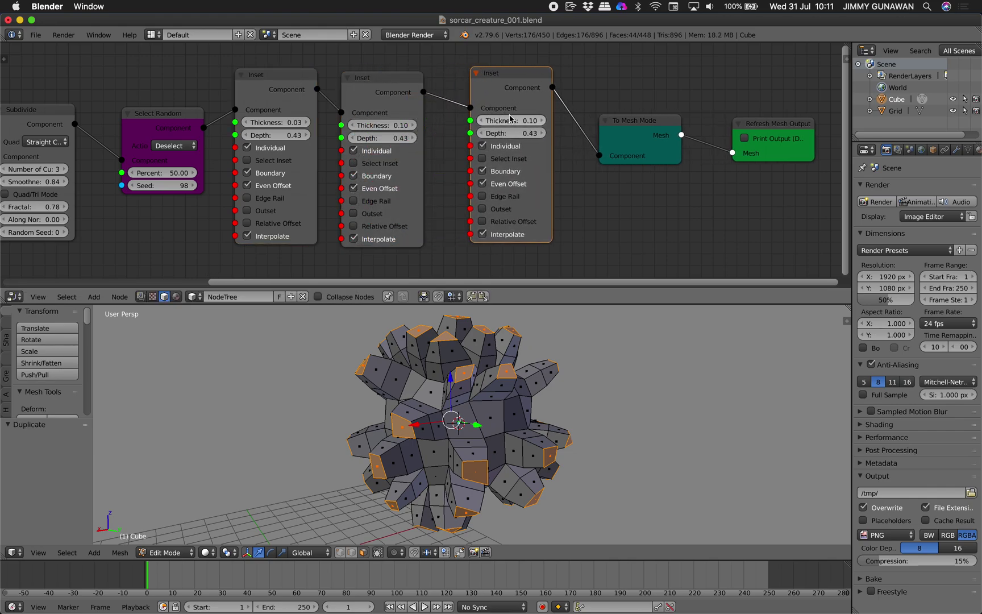
{"action": "mouse_move", "coordinate": [511, 121]}
{"action": "left_mouse_down"}
{"action": "mouse_move", "coordinate": [524, 124]}
{"action": "mouse_move", "coordinate": [510, 121]}
{"action": "left_mouse_up"}
- Duplicate the third Inset node into the chain as a fourth Inset with thickness 0.05, and save the file
{"action": "key", "text": "shift+d"}
{"action": "left_click", "coordinate": [628, 100]}
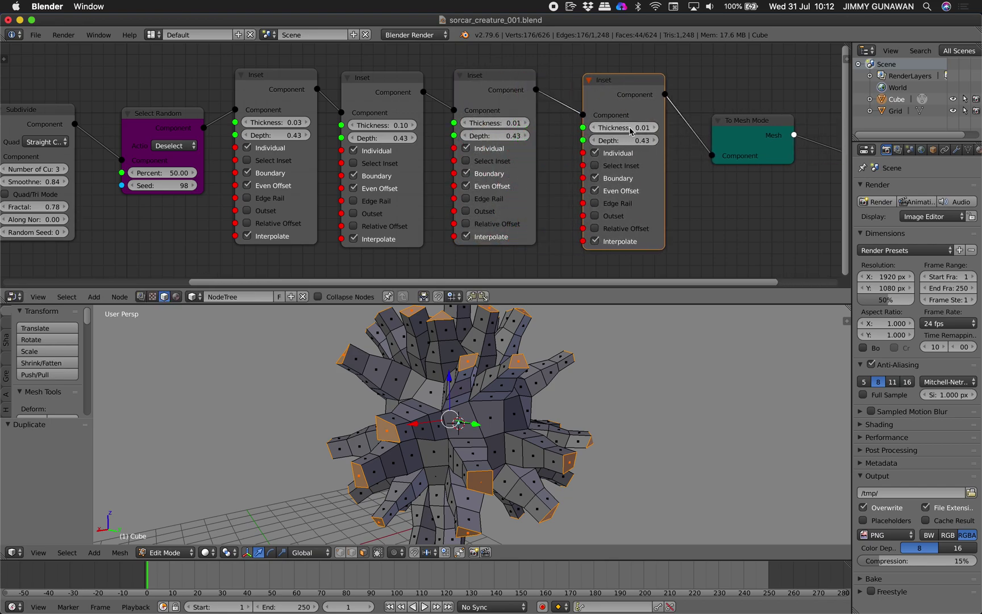
{"action": "left_click_drag", "start_coordinate": [635, 128], "coordinate": [631, 132]}
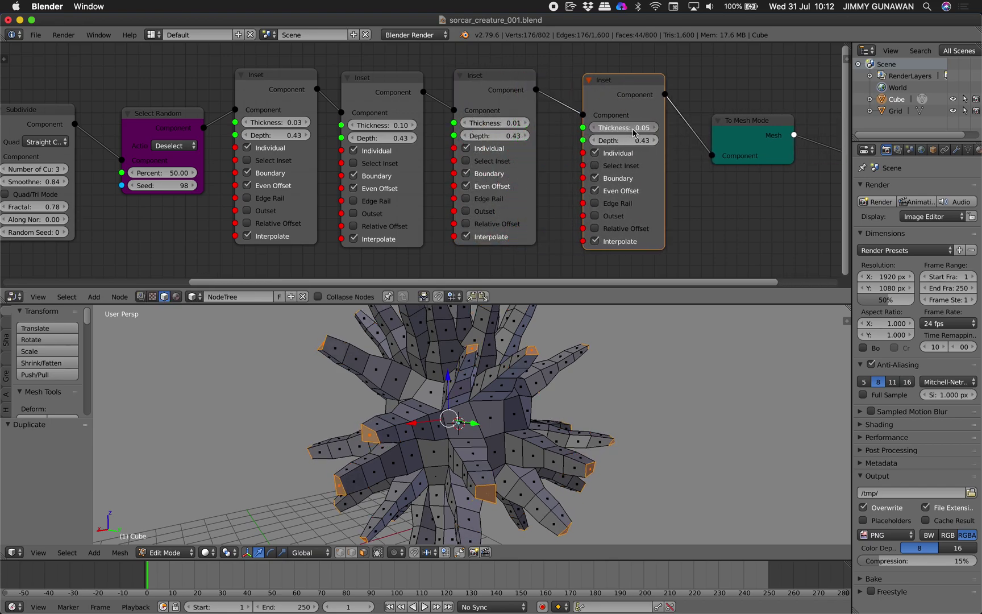
{"action": "middle_click_drag", "start_coordinate": [494, 370], "coordinate": [563, 362]}
{"action": "key", "text": "ctrl+s"}
{"action": "left_click", "coordinate": [563, 361]}
{"action": "scroll", "coordinate": [554, 360], "scroll_direction": "down", "scroll_amount": 3}
- Tighten the spacing of the four Inset nodes and rename the node tree to Tentacles
{"action": "left_click_drag", "start_coordinate": [302, 87], "coordinate": [312, 86]}
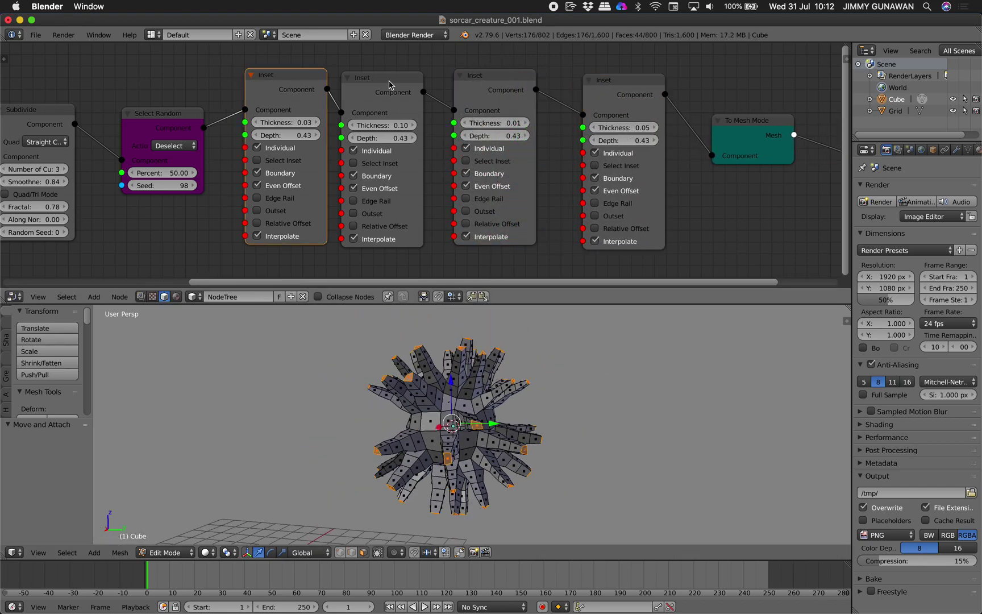
{"action": "left_click_drag", "start_coordinate": [390, 84], "coordinate": [397, 84]}
{"action": "left_click_drag", "start_coordinate": [494, 85], "coordinate": [486, 87]}
{"action": "left_click_drag", "start_coordinate": [609, 87], "coordinate": [586, 89]}
{"action": "scroll", "coordinate": [575, 90], "scroll_direction": "down", "scroll_amount": 1}
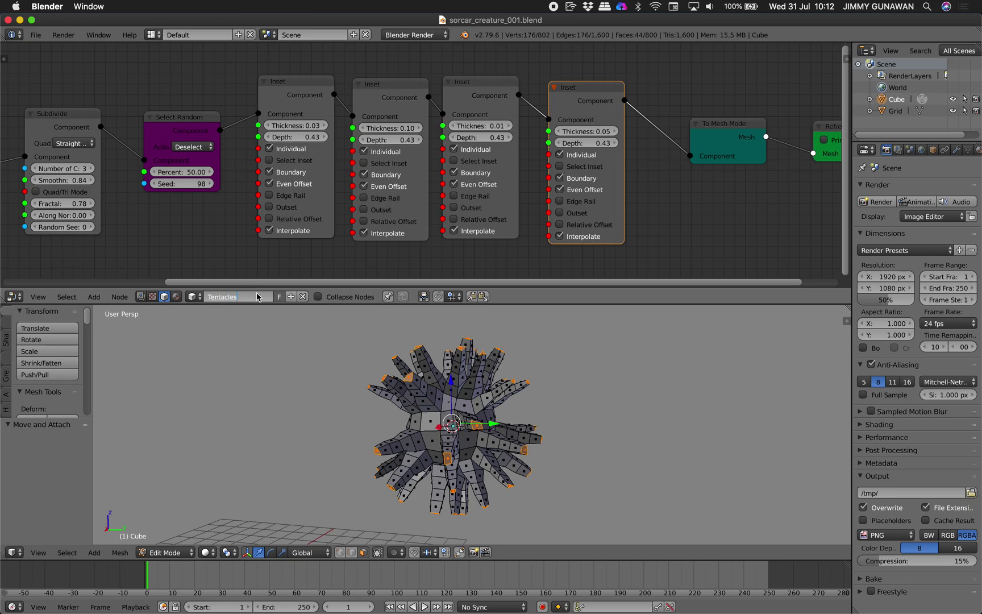
- Save the project on the Desktop under the new name sorcar_tentacles_001.blend
{"action": "left_click", "coordinate": [35, 34]}
{"action": "left_click", "coordinate": [46, 139]}
{"action": "left_click", "coordinate": [215, 80]}
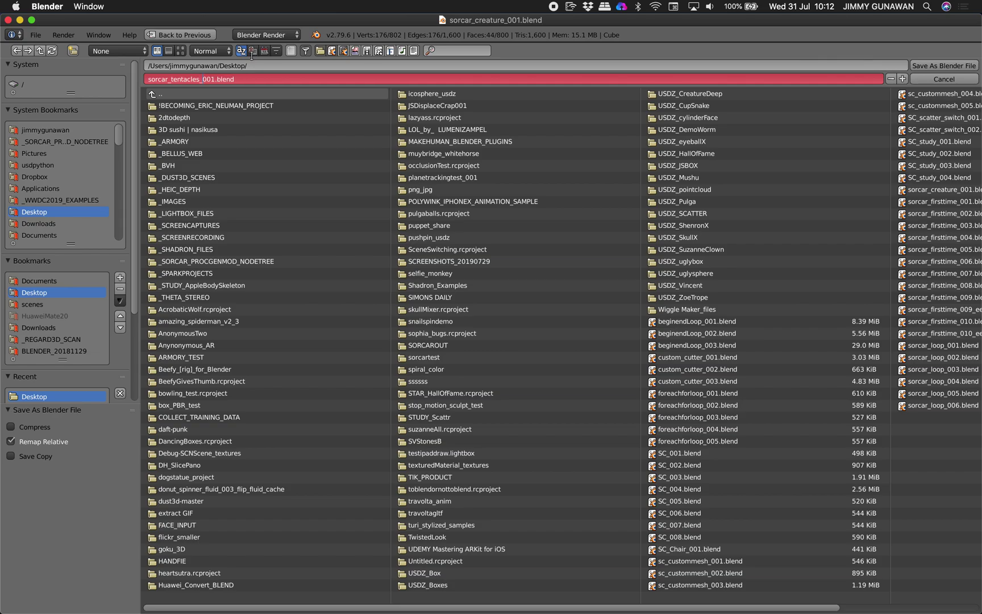
{"action": "key", "text": "Return"}
{"action": "left_click", "coordinate": [919, 64]}
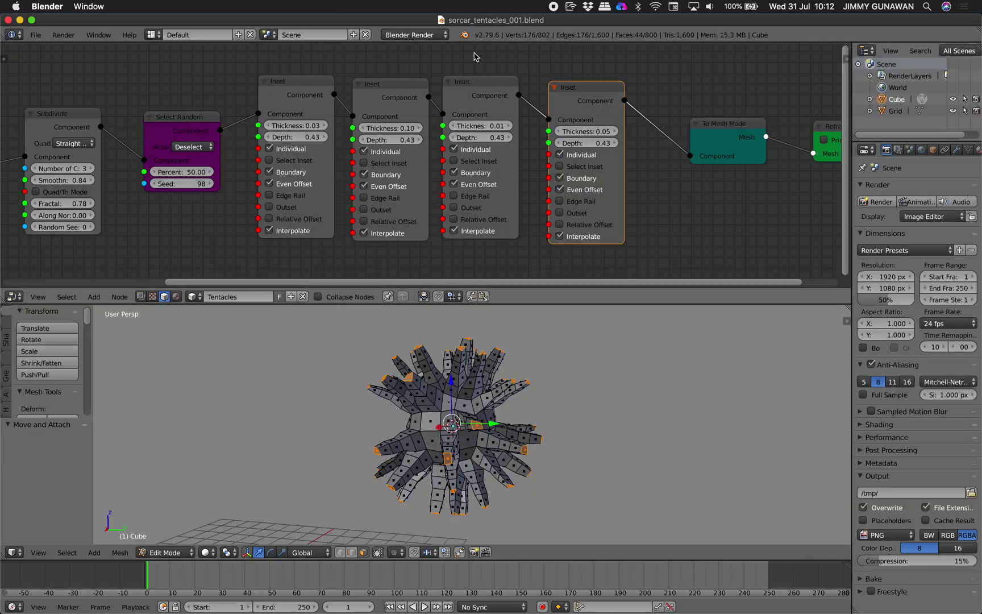
- Save an incremented version of the project as sorcar_tentacles_002.blend
{"action": "left_click", "coordinate": [36, 35]}
{"action": "left_click", "coordinate": [48, 127]}
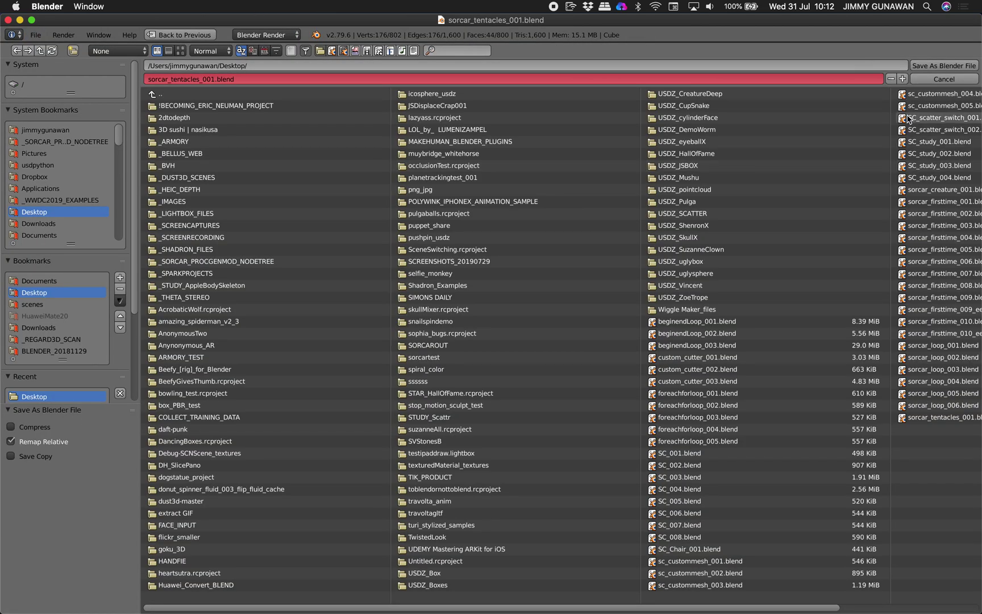
{"action": "left_click", "coordinate": [902, 79]}
{"action": "left_click", "coordinate": [943, 65]}
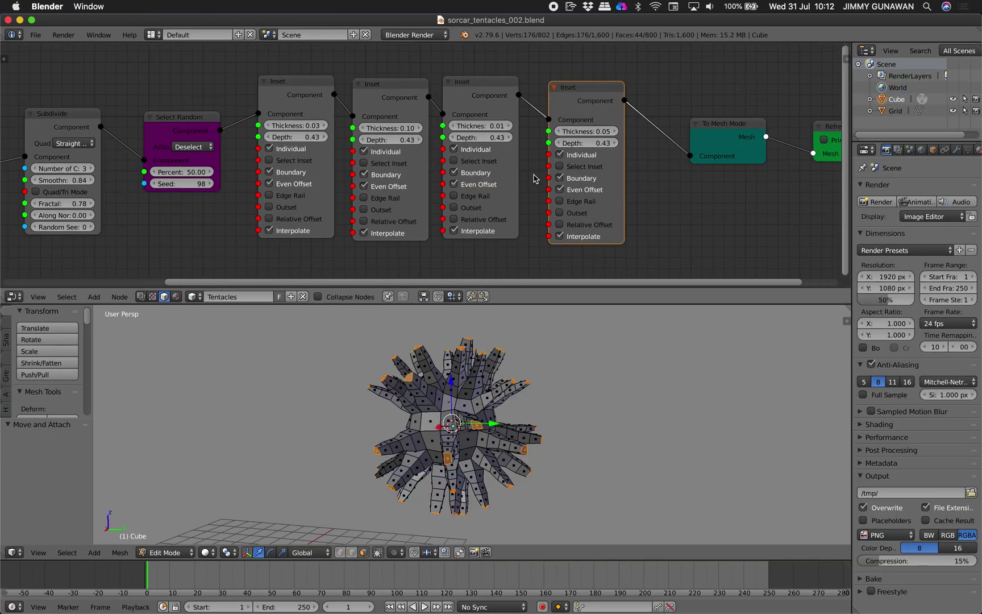
- Shift the third and fourth Inset nodes toward the output end of the chain, widening the gap between them
{"action": "middle_click_drag", "start_coordinate": [533, 175], "coordinate": [522, 168]}
{"action": "left_click_drag", "start_coordinate": [469, 83], "coordinate": [476, 85]}
{"action": "left_click_drag", "start_coordinate": [587, 80], "coordinate": [608, 82]}
{"action": "middle_click_drag", "start_coordinate": [476, 377], "coordinate": [449, 415]}
{"action": "scroll", "coordinate": [452, 380], "scroll_direction": "up", "scroll_amount": 2}
{"action": "scroll", "coordinate": [453, 380], "scroll_direction": "down", "scroll_amount": 1}
{"action": "middle_click_drag", "start_coordinate": [479, 197], "coordinate": [441, 192]}
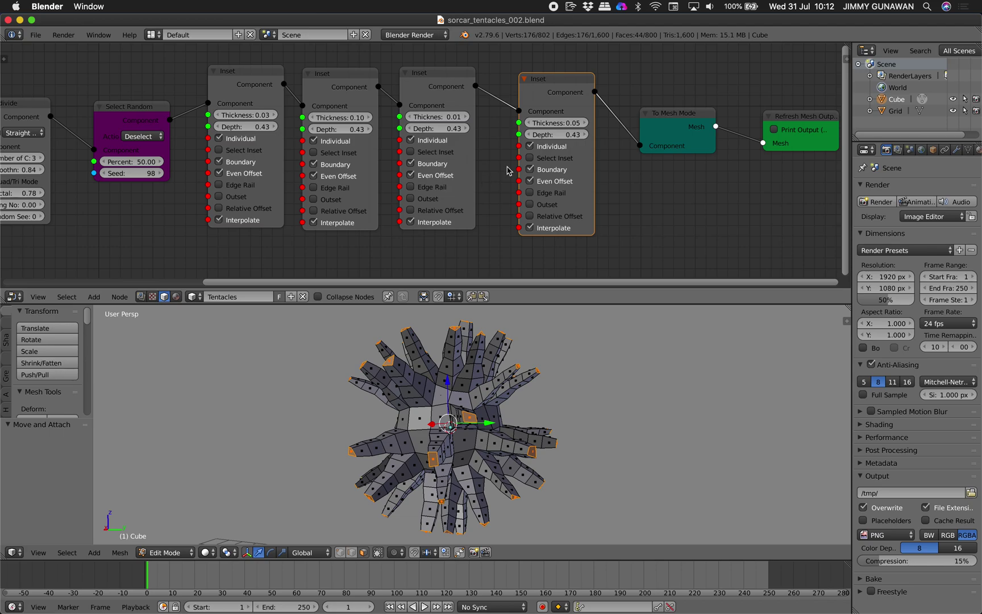
- Try the Select Inset option on the fourth and third Inset nodes, switching it back off on each
{"action": "scroll", "coordinate": [512, 335], "scroll_direction": "up", "scroll_amount": 2}
{"action": "left_click", "coordinate": [544, 159]}
{"action": "left_click", "coordinate": [544, 159]}
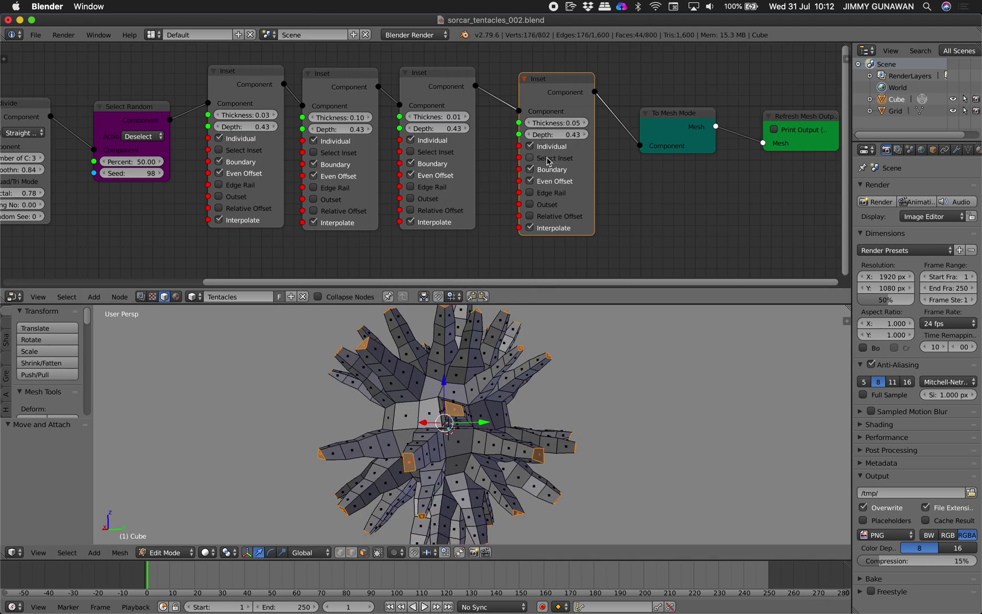
{"action": "left_click", "coordinate": [430, 152]}
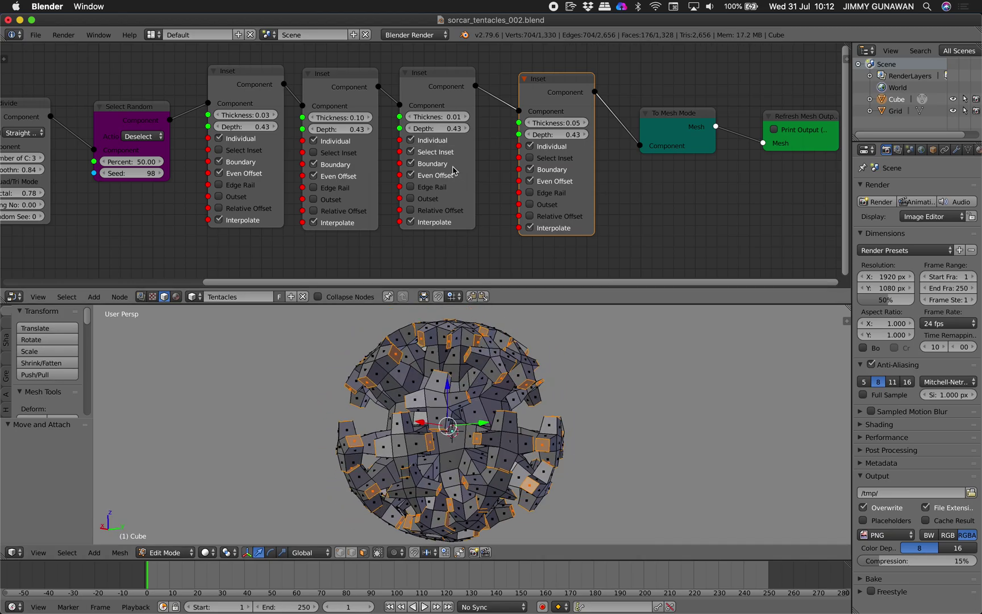
{"action": "left_click", "coordinate": [440, 152]}
{"action": "scroll", "coordinate": [487, 171], "scroll_direction": "down", "scroll_amount": 1}
- Close the gap before the fourth Inset node and even out the spacing of the Inset chain
{"action": "middle_click_drag", "start_coordinate": [492, 159], "coordinate": [451, 163]}
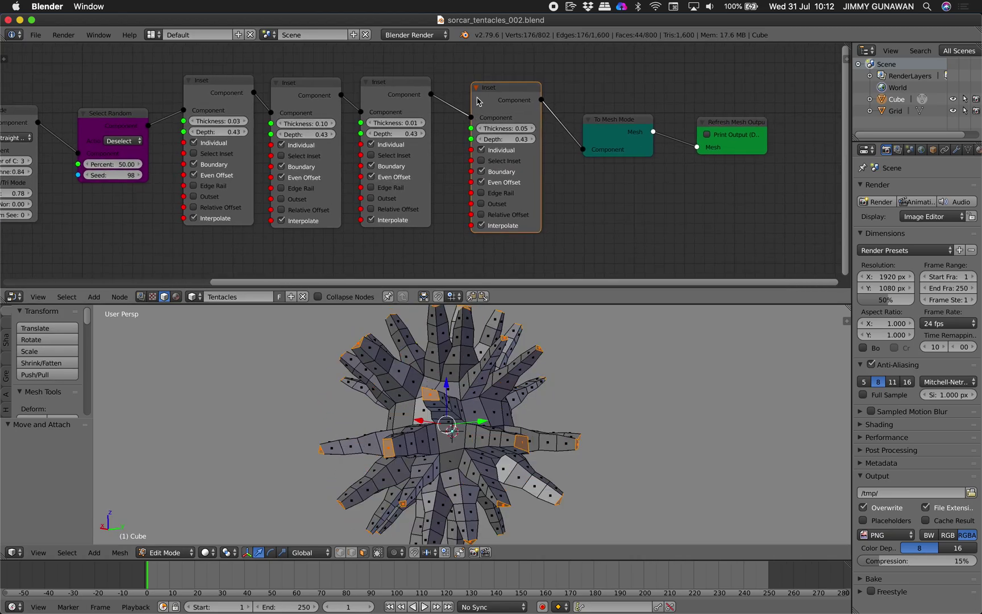
{"action": "left_click_drag", "start_coordinate": [494, 93], "coordinate": [304, 88]}
{"action": "left_click_drag", "start_coordinate": [219, 87], "coordinate": [226, 88]}
{"action": "scroll", "coordinate": [537, 190], "scroll_direction": "down", "scroll_amount": 1}
- Add a Begin For Loop node below the first Inset node and an End For Loop node beyond the last one
{"action": "middle_click_drag", "start_coordinate": [537, 190], "coordinate": [526, 164]}
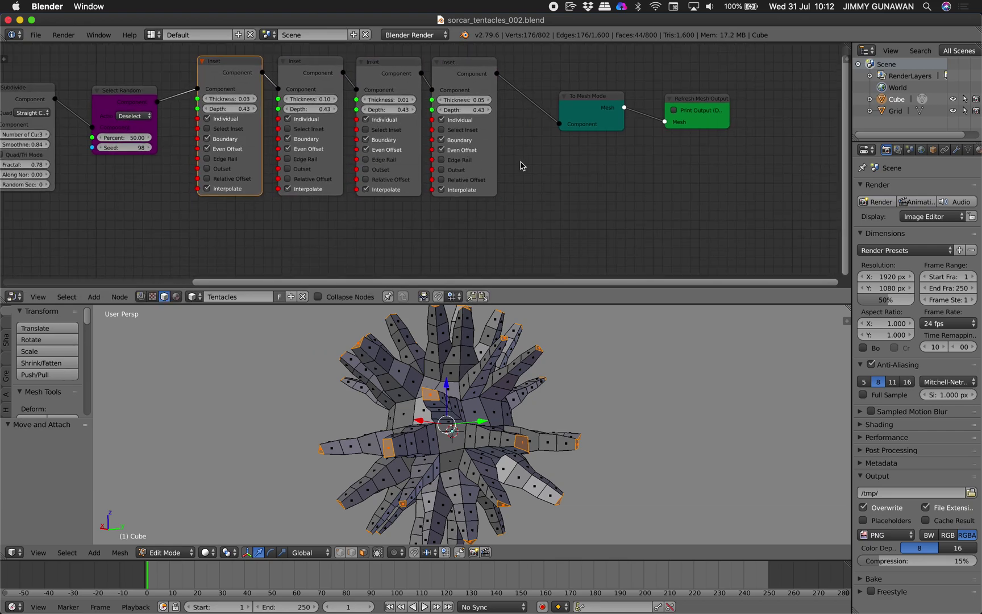
{"action": "key", "text": "shift+a"}
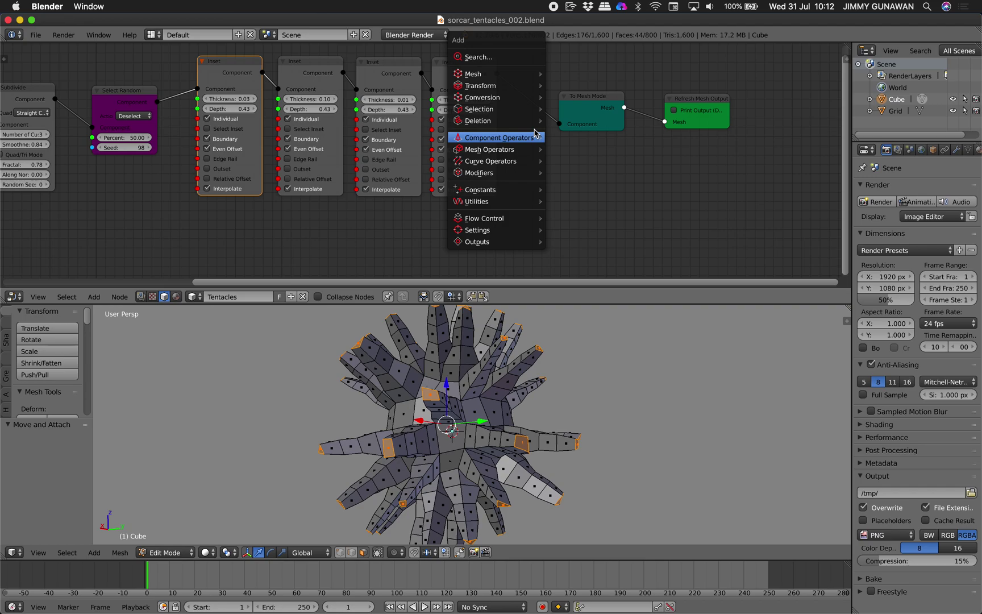
{"action": "mouse_move", "coordinate": [528, 220]}
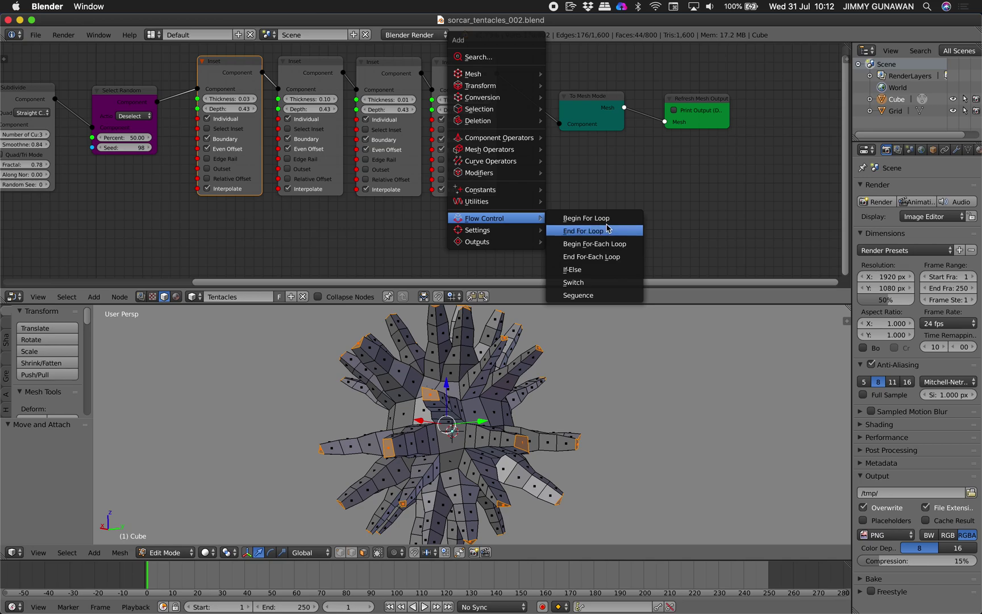
{"action": "left_click", "coordinate": [586, 218]}
{"action": "left_click", "coordinate": [207, 212]}
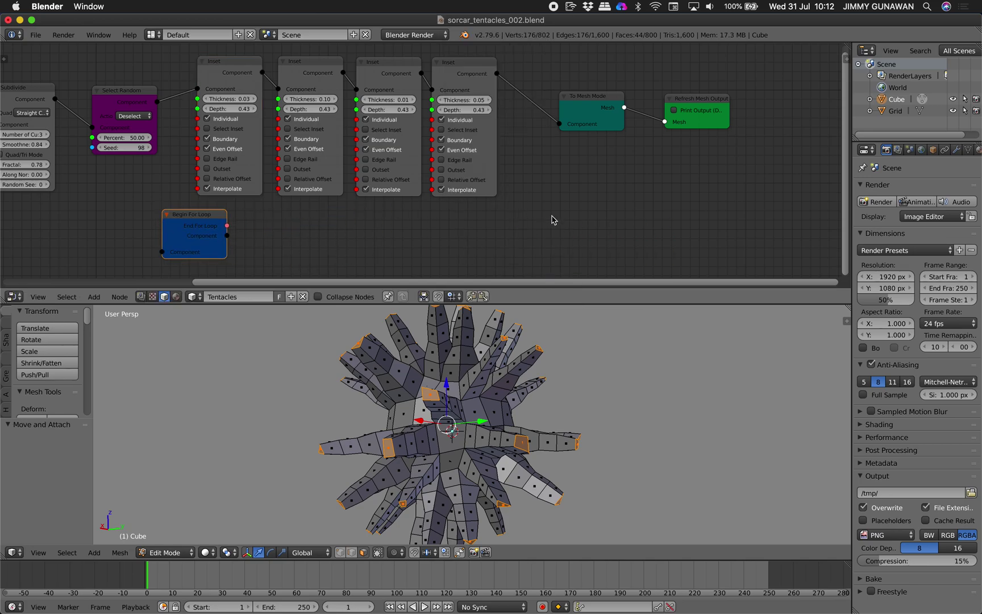
{"action": "key", "text": "shift+a"}
{"action": "left_click", "coordinate": [592, 228]}
{"action": "left_click", "coordinate": [554, 203]}
- Wire Select Random through Begin For Loop into the first Inset, and link the last Inset and Begin For Loop to End For Loop
{"action": "scroll", "coordinate": [524, 186], "scroll_direction": "left", "scroll_amount": 3}
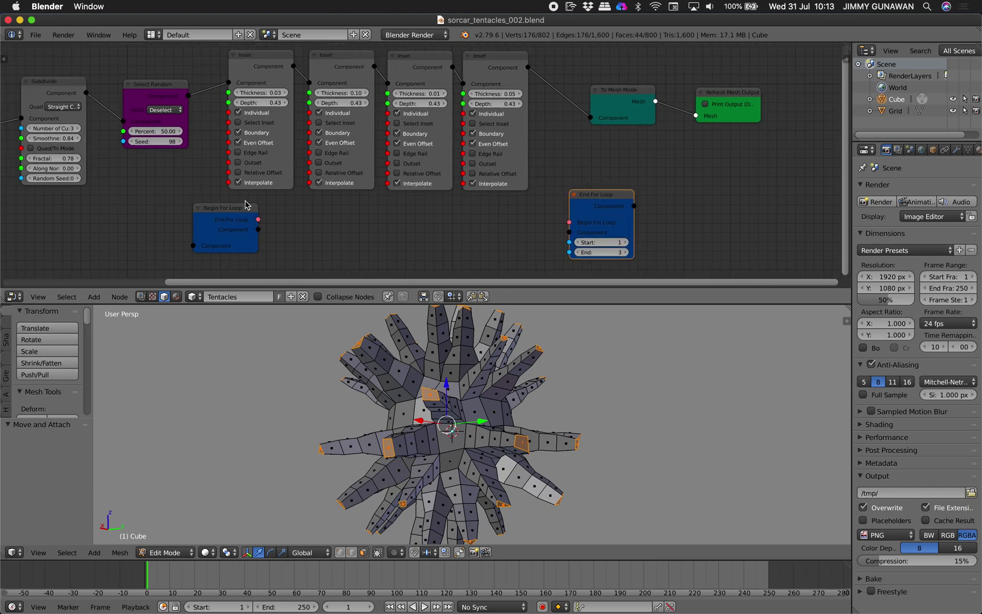
{"action": "left_click_drag", "start_coordinate": [152, 95], "coordinate": [173, 98]}
{"action": "left_click_drag", "start_coordinate": [196, 245], "coordinate": [194, 245]}
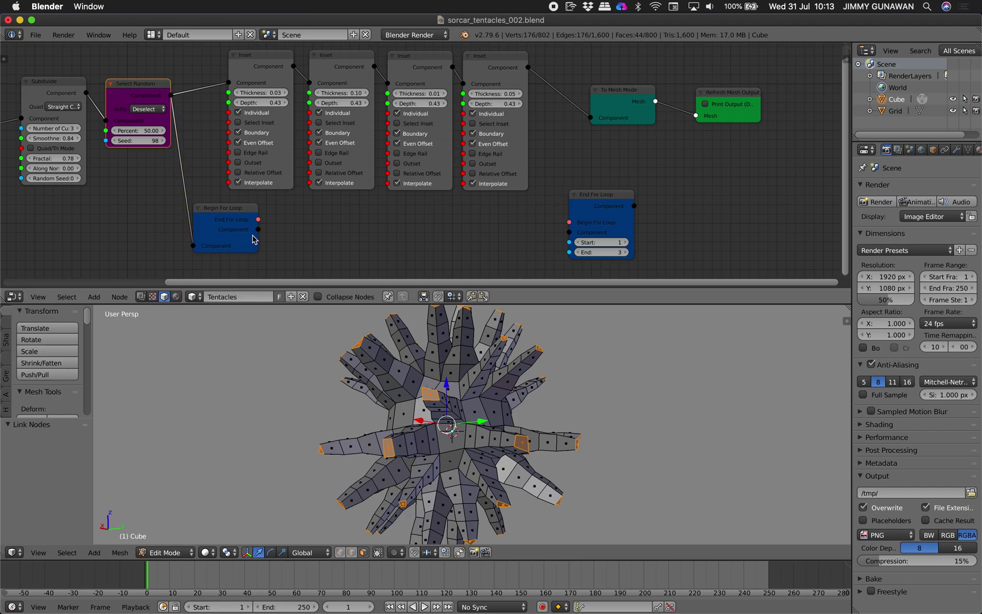
{"action": "left_click_drag", "start_coordinate": [258, 230], "coordinate": [365, 214]}
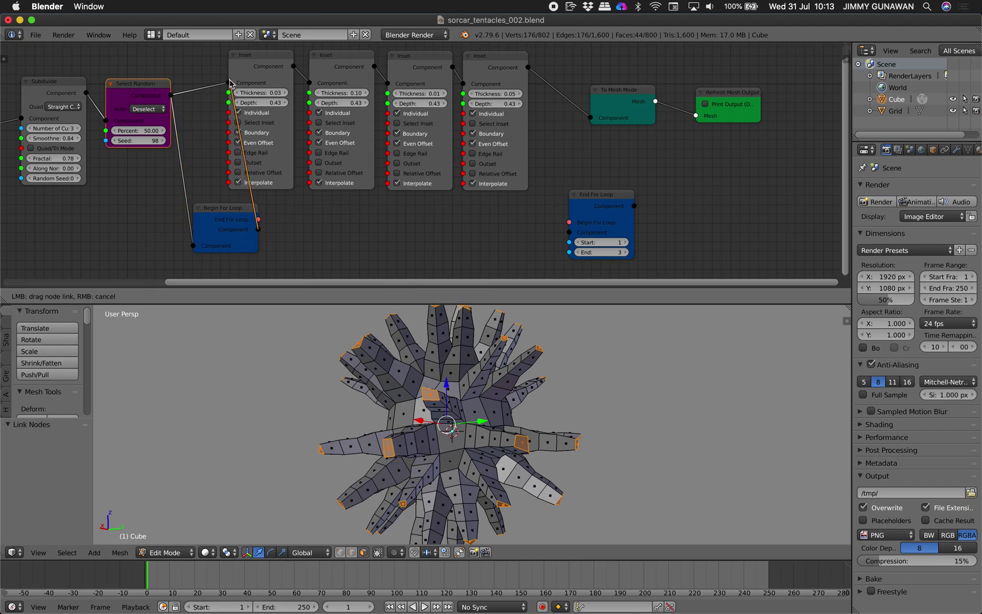
{"action": "left_click_drag", "start_coordinate": [230, 84], "coordinate": [228, 83]}
{"action": "left_click_drag", "start_coordinate": [238, 216], "coordinate": [486, 236]}
{"action": "left_click_drag", "start_coordinate": [572, 227], "coordinate": [557, 145]}
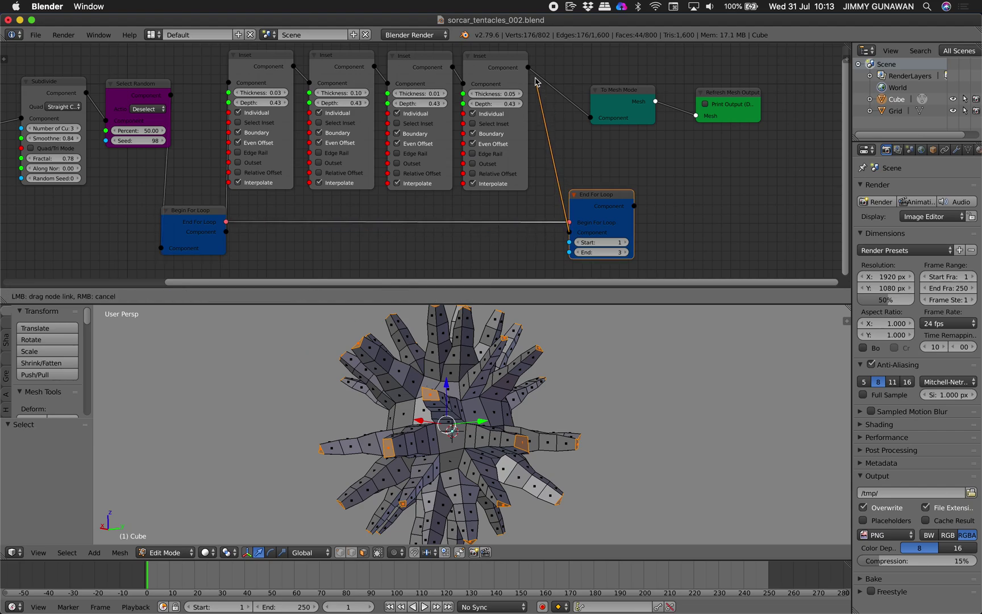
{"action": "left_click_drag", "start_coordinate": [532, 68], "coordinate": [531, 67]}
- Spread out the For Loop, To Mesh Mode and Refresh Mesh Output nodes to make room around the Inset chain
{"action": "left_click_drag", "start_coordinate": [206, 214], "coordinate": [194, 215]}
{"action": "left_click_drag", "start_coordinate": [601, 199], "coordinate": [586, 187]}
{"action": "left_click_drag", "start_coordinate": [194, 215], "coordinate": [180, 211]}
{"action": "left_click_drag", "start_coordinate": [590, 189], "coordinate": [587, 197]}
{"action": "left_click_drag", "start_coordinate": [629, 103], "coordinate": [662, 105]}
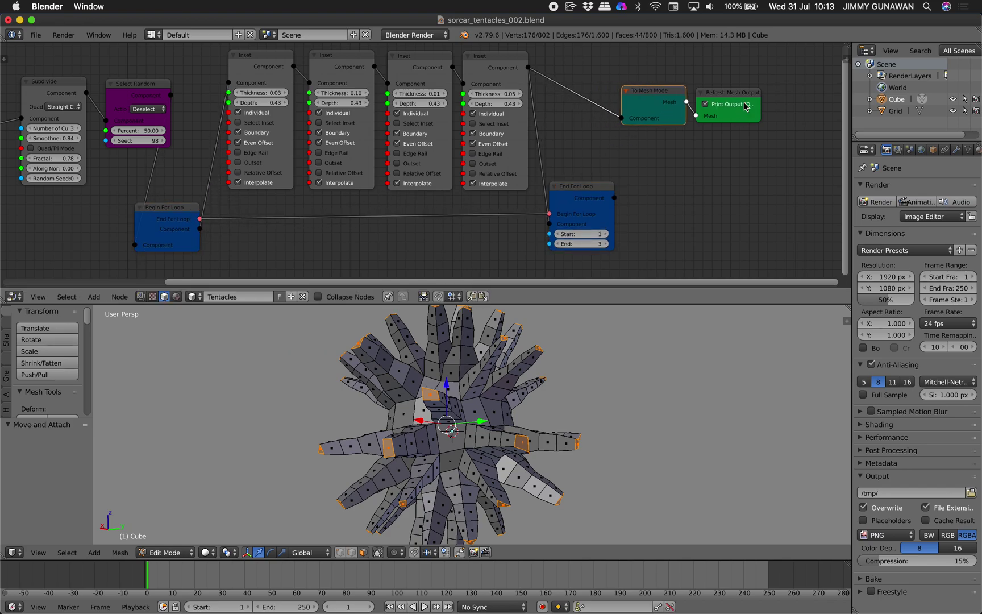
{"action": "left_click_drag", "start_coordinate": [741, 96], "coordinate": [802, 90]}
{"action": "left_click", "coordinate": [782, 110]}
{"action": "left_click_drag", "start_coordinate": [667, 104], "coordinate": [747, 108]}
{"action": "left_click_drag", "start_coordinate": [581, 197], "coordinate": [666, 205]}
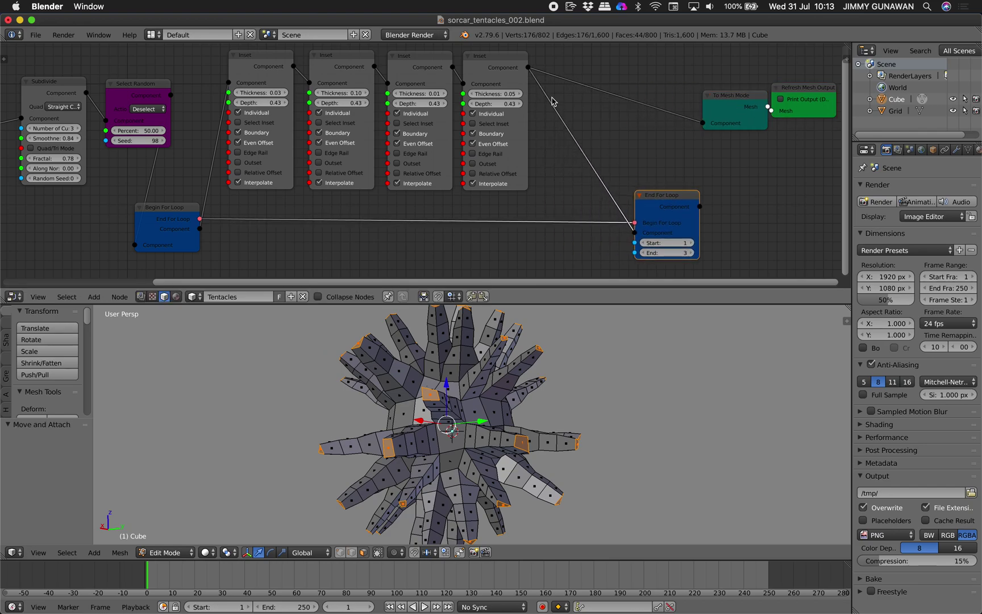
- Shift all four Inset nodes together toward the output end and realign the For Loop nodes beneath them
{"action": "left_click", "coordinate": [492, 67]}
{"action": "left_click", "coordinate": [418, 64], "text": "shift"}
{"action": "left_click", "coordinate": [341, 64], "text": "shift"}
{"action": "left_click", "coordinate": [262, 64], "text": "shift"}
{"action": "left_click_drag", "start_coordinate": [356, 103], "coordinate": [417, 100]}
{"action": "key", "text": "a"}
{"action": "key", "text": "a"}
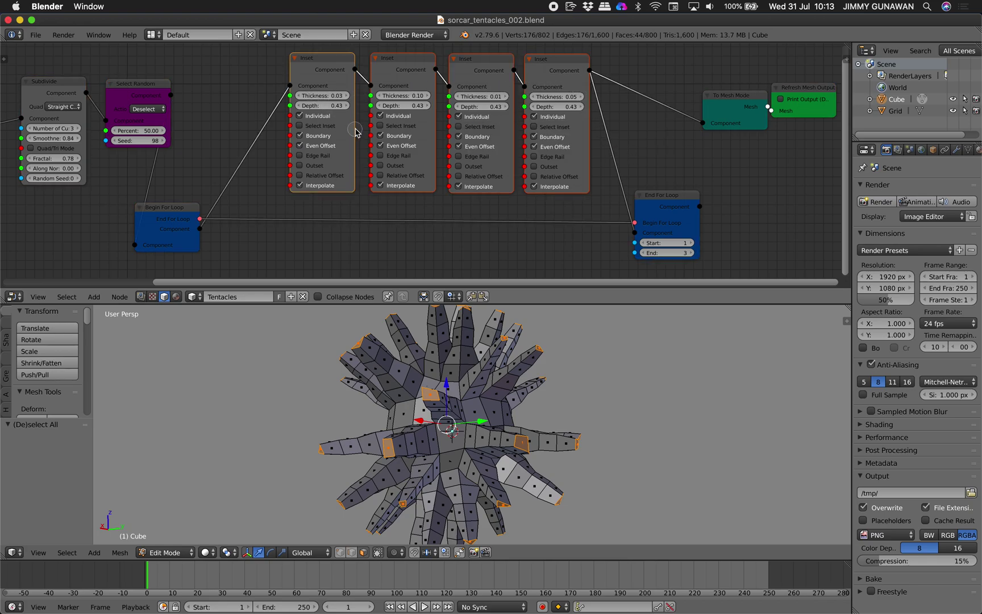
{"action": "left_click_drag", "start_coordinate": [173, 208], "coordinate": [226, 199]}
{"action": "left_click_drag", "start_coordinate": [665, 209], "coordinate": [665, 198]}
{"action": "middle_click_drag", "start_coordinate": [674, 179], "coordinate": [642, 177]}
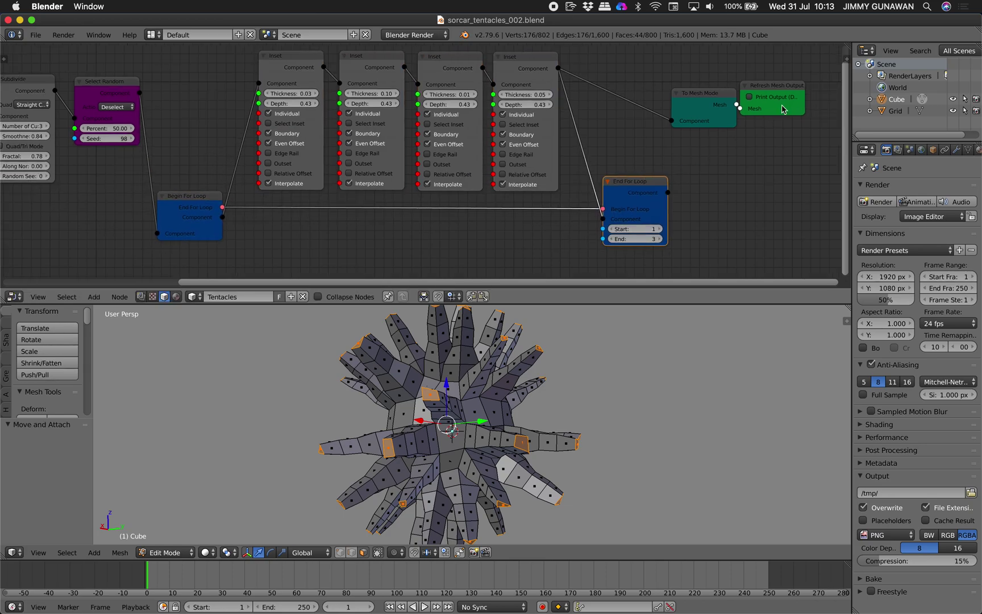
- Connect the End For Loop component output to To Mesh Mode in place of the last Inset, and refresh the mesh
{"action": "left_click_drag", "start_coordinate": [792, 88], "coordinate": [818, 99]}
{"action": "left_click", "coordinate": [807, 104]}
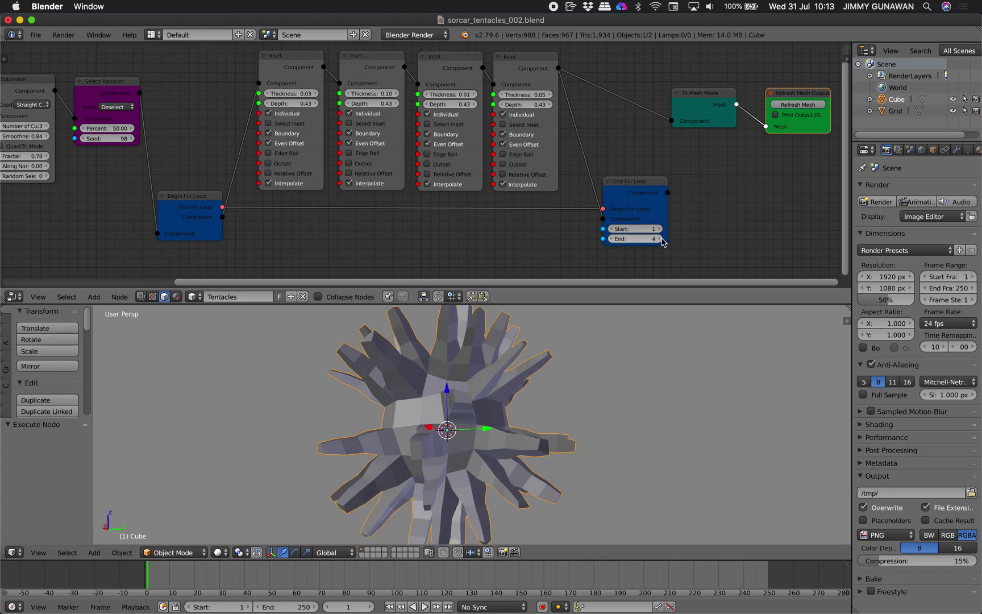
{"action": "left_click_drag", "start_coordinate": [633, 183], "coordinate": [674, 177]}
{"action": "left_click_drag", "start_coordinate": [672, 117], "coordinate": [673, 122]}
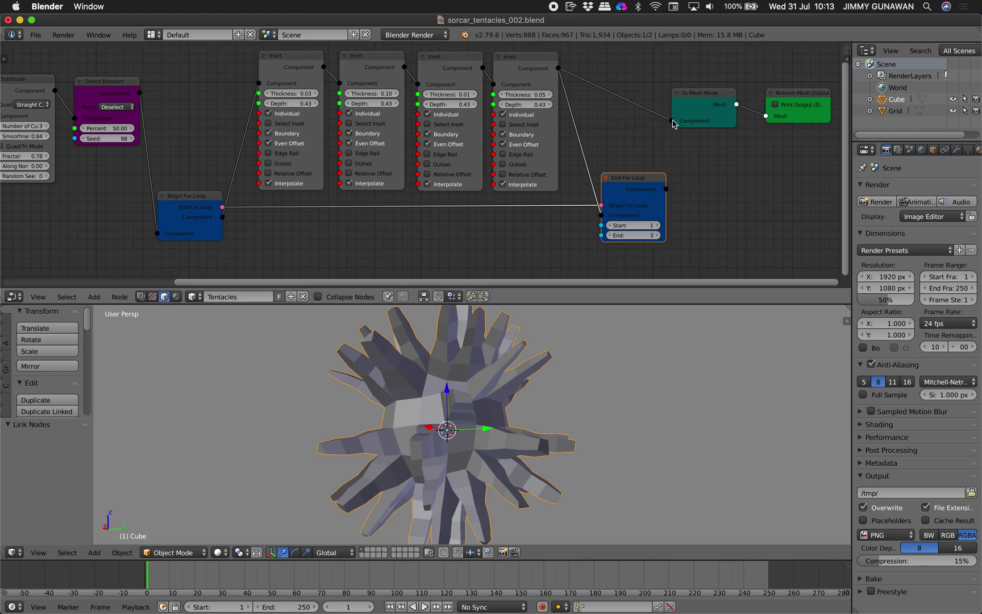
{"action": "left_click_drag", "start_coordinate": [667, 188], "coordinate": [673, 122]}
{"action": "left_click_drag", "start_coordinate": [628, 176], "coordinate": [626, 181]}
{"action": "left_click", "coordinate": [789, 95]}
{"action": "left_click", "coordinate": [795, 104]}
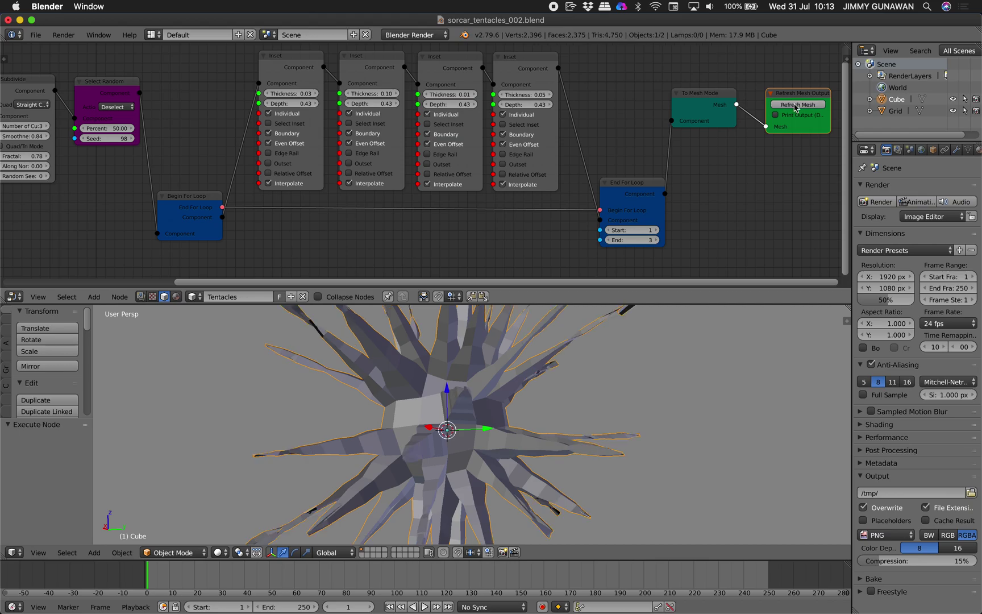
- Save the project over sorcar_tentacles_002.blend and nudge the End For Loop node up slightly
{"action": "key", "text": "ctrl+s"}
{"action": "middle_click_drag", "start_coordinate": [649, 366], "coordinate": [596, 391]}
{"action": "left_click", "coordinate": [629, 378]}
{"action": "left_click_drag", "start_coordinate": [632, 193], "coordinate": [626, 184]}
{"action": "scroll", "coordinate": [311, 131], "scroll_direction": "up", "scroll_amount": 2}
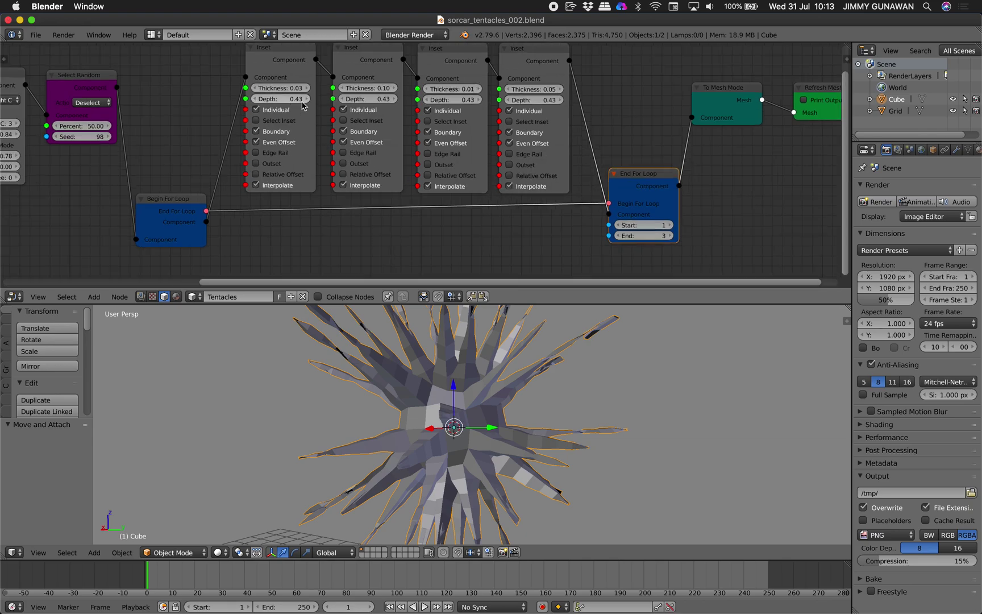
- Set the four Inset thicknesses to 0.05, 0.07, 0.00 and 0.00 and their depths to 0.31, 0.18, 0.22 and 0.32
{"action": "left_click_drag", "start_coordinate": [267, 76], "coordinate": [263, 78]}
{"action": "left_click_drag", "start_coordinate": [359, 77], "coordinate": [361, 77]}
{"action": "mouse_move", "coordinate": [462, 77]}
{"action": "left_mouse_down"}
{"action": "mouse_move", "coordinate": [471, 79]}
{"action": "mouse_move", "coordinate": [463, 76]}
{"action": "left_mouse_up"}
{"action": "left_click_drag", "start_coordinate": [531, 78], "coordinate": [454, 90]}
{"action": "left_click_drag", "start_coordinate": [380, 89], "coordinate": [343, 94]}
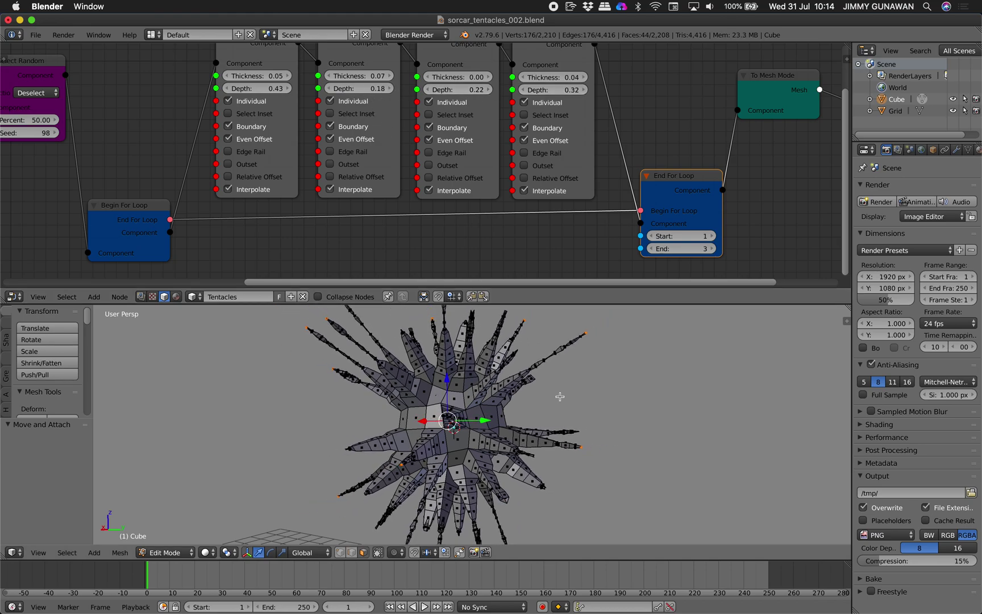
{"action": "mouse_move", "coordinate": [271, 90]}
{"action": "left_mouse_down"}
{"action": "mouse_move", "coordinate": [254, 92]}
{"action": "mouse_move", "coordinate": [277, 106]}
{"action": "left_mouse_up"}
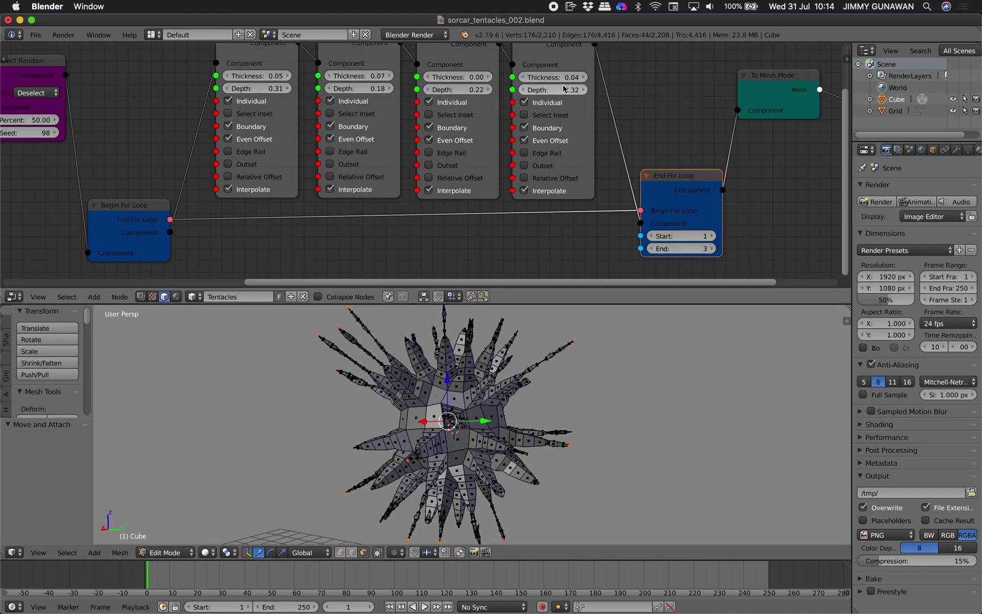
{"action": "left_click_drag", "start_coordinate": [571, 81], "coordinate": [539, 78]}
- Set the End value of the End For Loop node to 2
{"action": "left_click", "coordinate": [656, 249]}
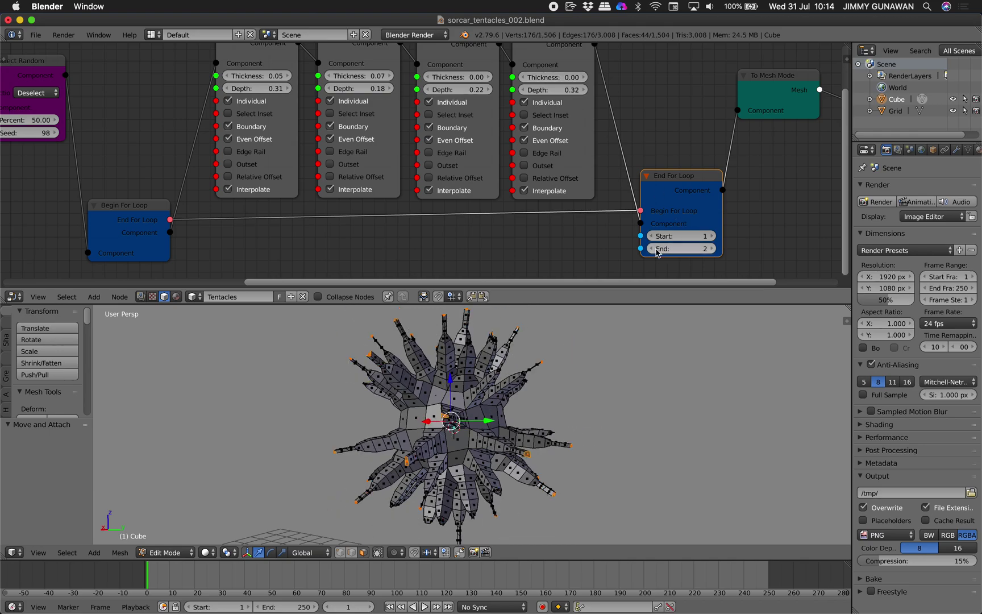
{"action": "left_click", "coordinate": [658, 248]}
{"action": "left_click", "coordinate": [710, 249]}
- Set the number of cuts in the Subdivide node to 2
{"action": "middle_click_drag", "start_coordinate": [301, 200], "coordinate": [528, 187]}
{"action": "scroll", "coordinate": [528, 187], "scroll_direction": "down", "scroll_amount": 1}
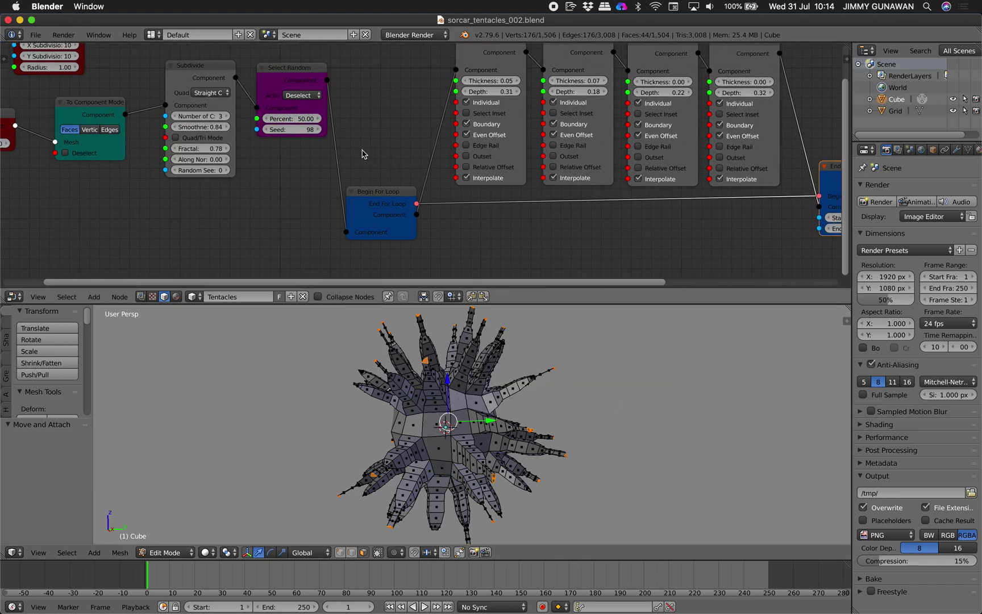
{"action": "middle_click_drag", "start_coordinate": [363, 154], "coordinate": [568, 171]}
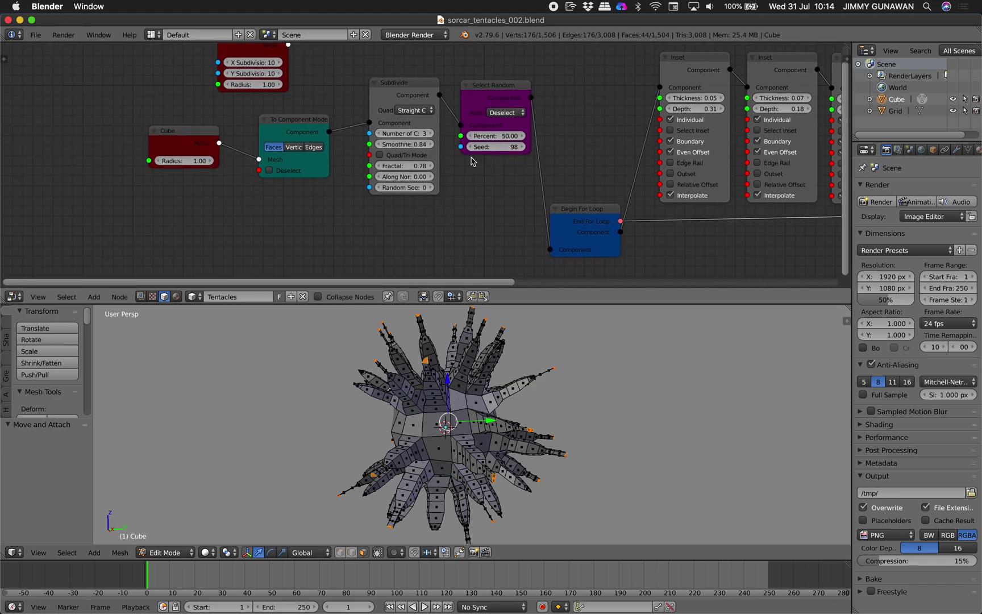
{"action": "left_click", "coordinate": [381, 134]}
- Save the project over the existing sorcar_tentacles_002.blend file
{"action": "middle_click_drag", "start_coordinate": [418, 344], "coordinate": [556, 372]}
{"action": "key", "text": "ctrl+s"}
{"action": "left_click", "coordinate": [521, 367]}
{"action": "key", "text": "ctrl+s"}
{"action": "middle_click_drag", "start_coordinate": [631, 456], "coordinate": [435, 413]}
{"action": "left_click", "coordinate": [575, 435]}
{"action": "scroll", "coordinate": [534, 426], "scroll_direction": "down", "scroll_amount": 2}
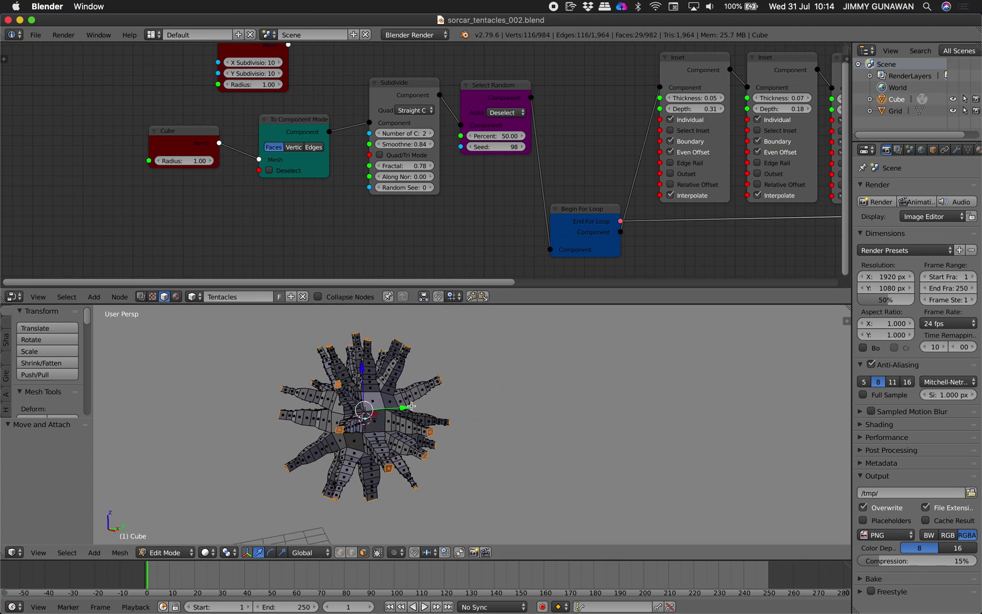
- Refresh the mesh from the Refresh Mesh Output node and move that node further along the chain
{"action": "scroll", "coordinate": [566, 164], "scroll_direction": "right", "scroll_amount": 15}
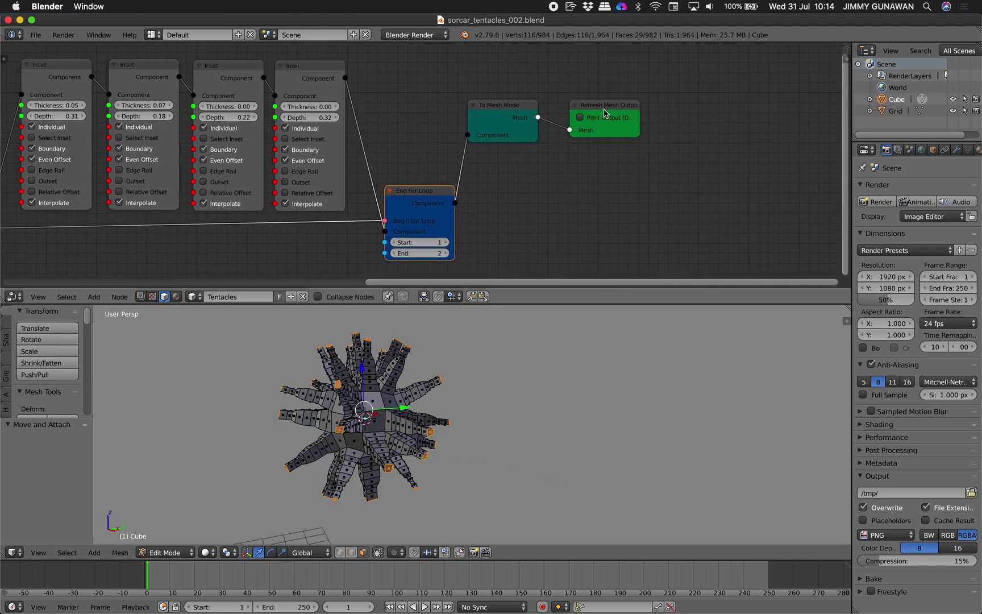
{"action": "left_click", "coordinate": [611, 110]}
{"action": "left_click", "coordinate": [617, 119]}
{"action": "left_click_drag", "start_coordinate": [616, 108], "coordinate": [640, 103]}
{"action": "scroll", "coordinate": [439, 361], "scroll_direction": "up", "scroll_amount": 1}
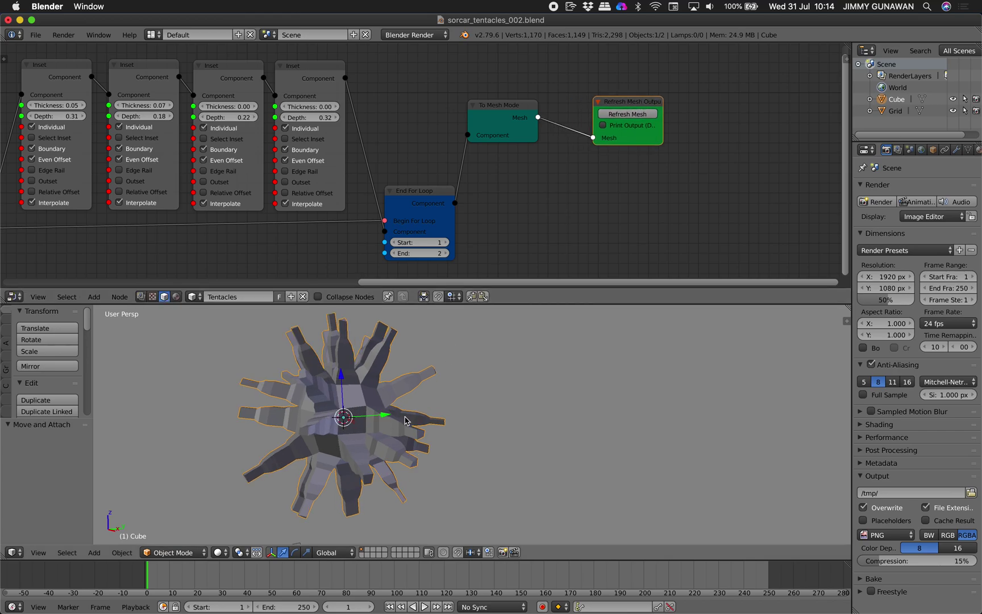
- Duplicate the creature beside the original and preview the copy smoothed with subdivision
{"action": "key", "text": "shift+d"}
{"action": "left_click", "coordinate": [600, 415]}
{"action": "key", "text": "a"}
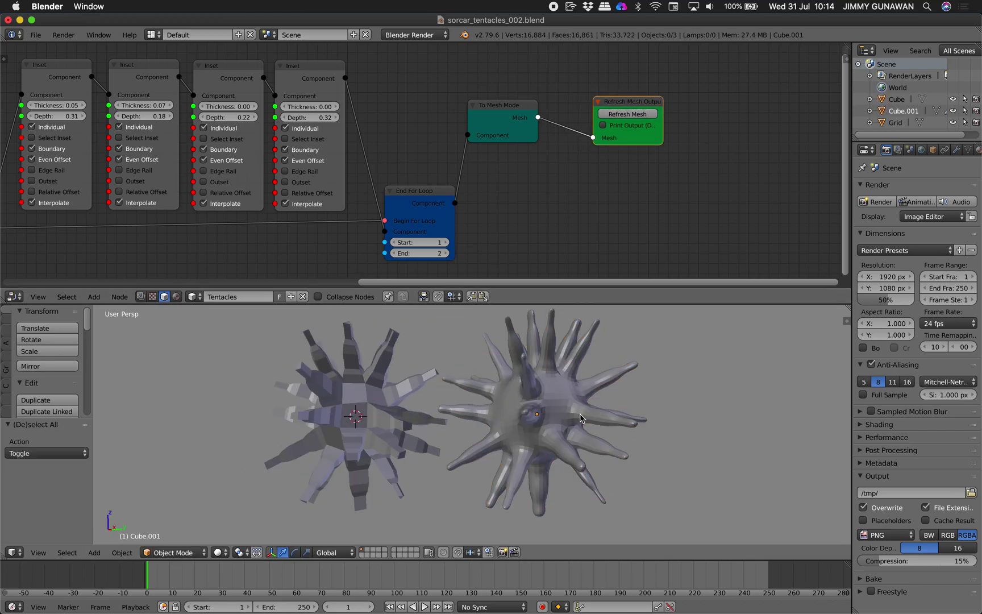
{"action": "mouse_move", "coordinate": [577, 416]}
{"action": "middle_mouse_down"}
{"action": "mouse_move", "coordinate": [590, 422]}
{"action": "mouse_move", "coordinate": [578, 432]}
{"action": "middle_mouse_up"}
{"action": "scroll", "coordinate": [563, 416], "scroll_direction": "up", "scroll_amount": 2}
- Delete the smoothed duplicate of the creature
{"action": "right_click", "coordinate": [564, 416]}
{"action": "key", "text": "x"}
{"action": "left_click", "coordinate": [562, 416]}
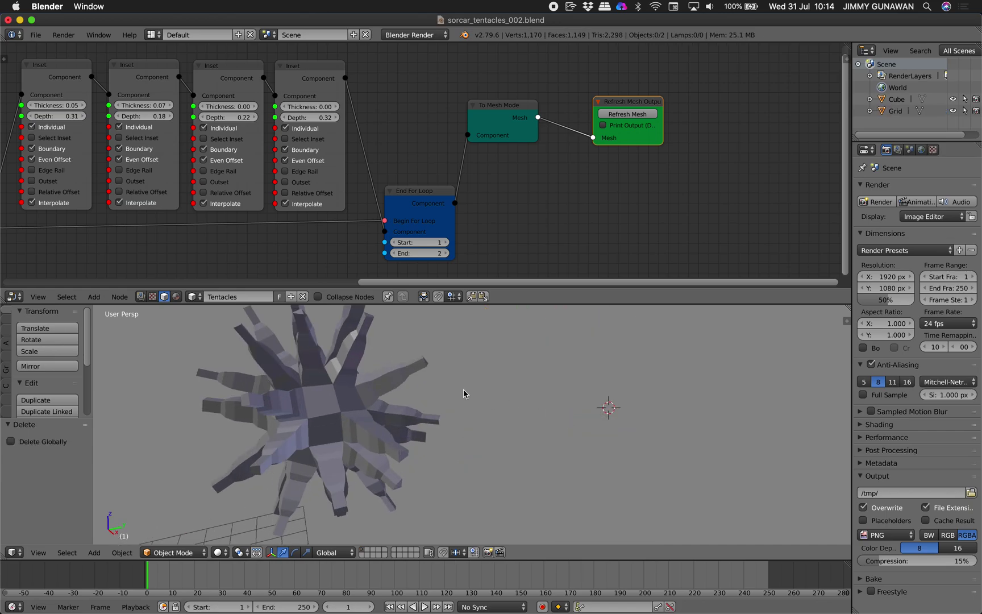
{"action": "middle_click_drag", "start_coordinate": [463, 393], "coordinate": [533, 410]}
{"action": "scroll", "coordinate": [290, 116], "scroll_direction": "down", "scroll_amount": 2}
- Move the To Mesh Mode and Refresh Mesh Output nodes further from the loop and select the original creature
{"action": "middle_click_drag", "start_coordinate": [291, 116], "coordinate": [448, 132]}
{"action": "left_click", "coordinate": [549, 202]}
{"action": "left_click_drag", "start_coordinate": [642, 130], "coordinate": [654, 136]}
{"action": "left_click_drag", "start_coordinate": [730, 121], "coordinate": [738, 128]}
{"action": "middle_click_drag", "start_coordinate": [435, 345], "coordinate": [430, 402]}
{"action": "left_click", "coordinate": [429, 411]}
{"action": "right_click", "coordinate": [409, 410]}
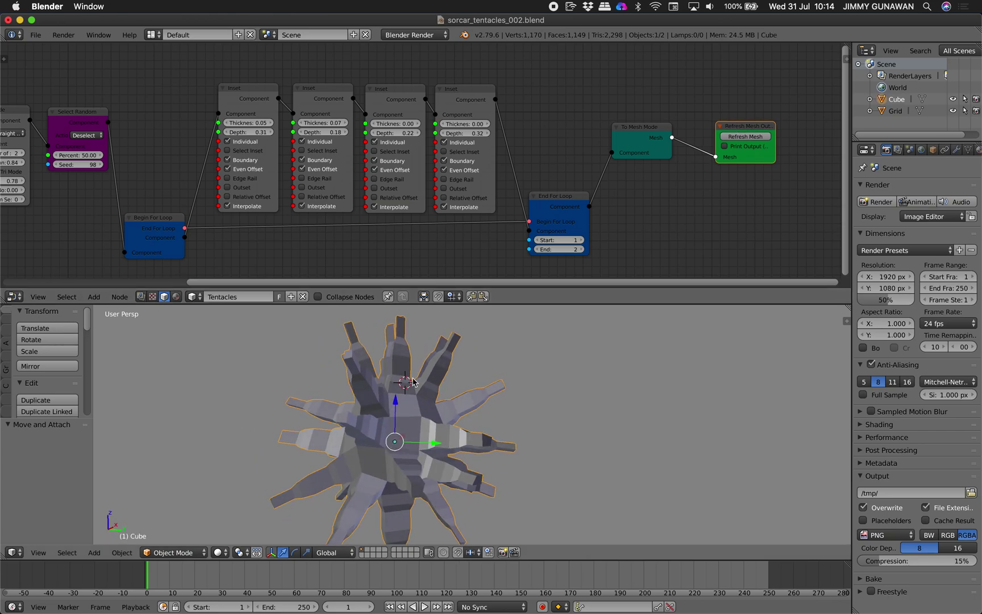
- Save the project over the existing file and adjust the position of the End For Loop node
{"action": "scroll", "coordinate": [424, 228], "scroll_direction": "up", "scroll_amount": 2}
{"action": "key", "text": "super+s"}
{"action": "left_click", "coordinate": [437, 159]}
{"action": "left_click_drag", "start_coordinate": [584, 167], "coordinate": [591, 175]}
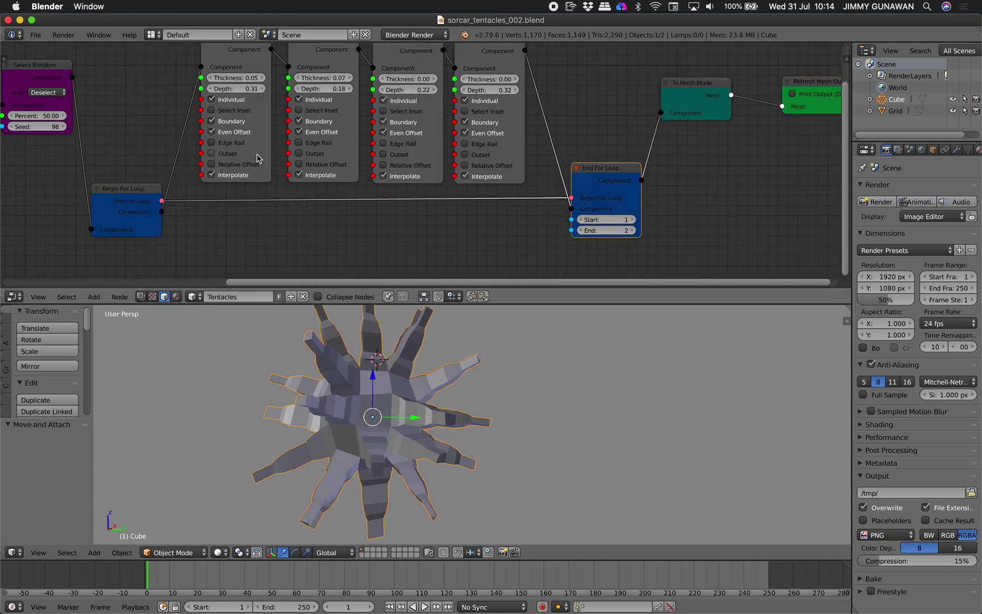
- Set the Subdivide node's smoothness to 0.96, fractal to 1.62 and random seed to 40
{"action": "scroll", "coordinate": [284, 153], "scroll_direction": "left", "scroll_amount": 12}
{"action": "left_click_drag", "start_coordinate": [291, 140], "coordinate": [307, 142]}
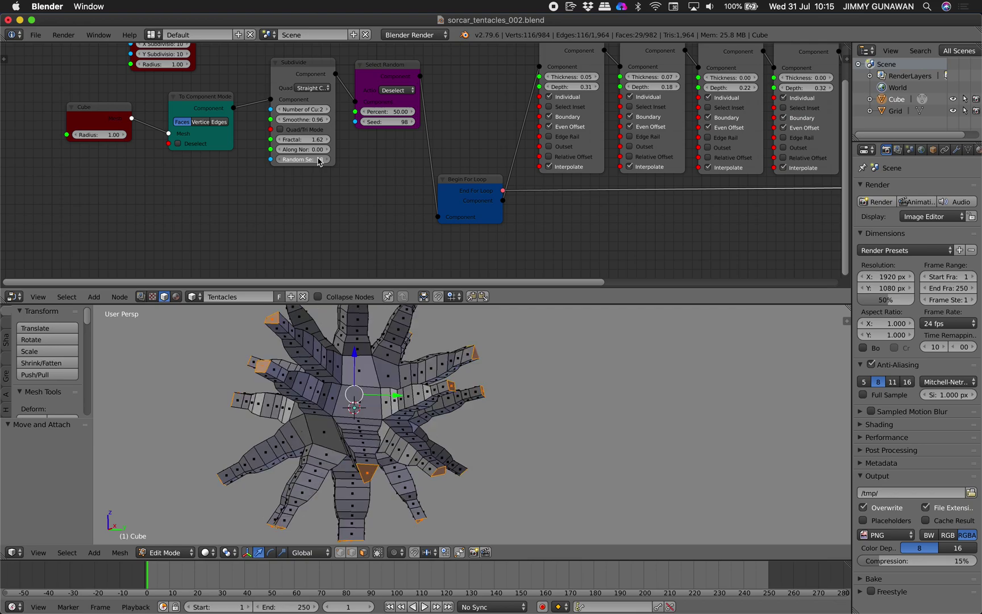
{"action": "left_click", "coordinate": [319, 160]}
{"action": "left_click", "coordinate": [319, 160]}
{"action": "left_click", "coordinate": [321, 159]}
{"action": "left_click", "coordinate": [321, 159]}
{"action": "left_click", "coordinate": [322, 159]}
- Refresh the mesh from the Refresh Mesh Output node using the new Subdivide settings
{"action": "scroll", "coordinate": [459, 427], "scroll_direction": "down", "scroll_amount": 1}
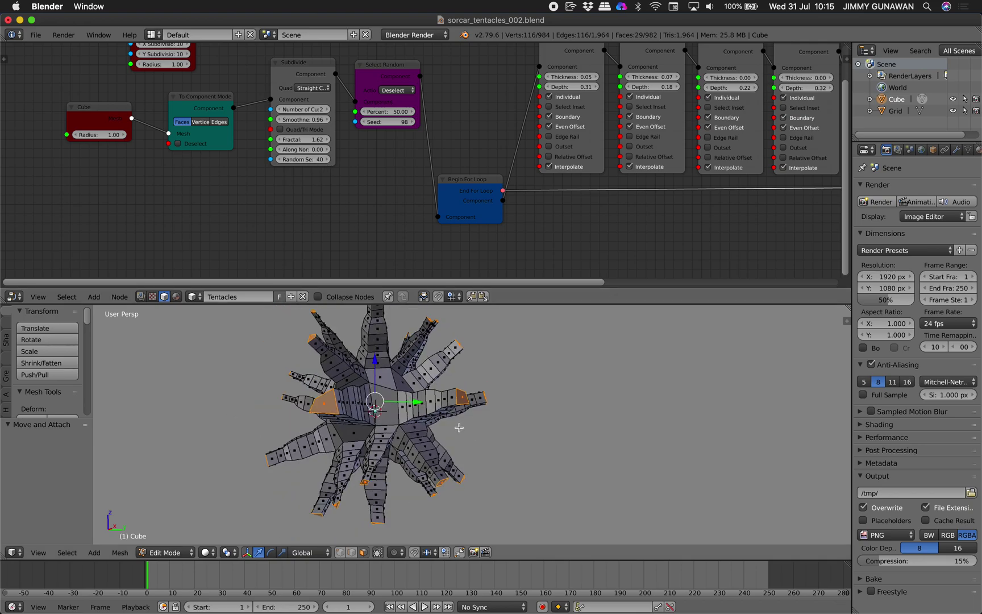
{"action": "scroll", "coordinate": [631, 171], "scroll_direction": "down", "scroll_amount": 3}
{"action": "middle_click_drag", "start_coordinate": [785, 184], "coordinate": [418, 142]}
{"action": "left_click", "coordinate": [643, 59]}
{"action": "left_click", "coordinate": [643, 65]}
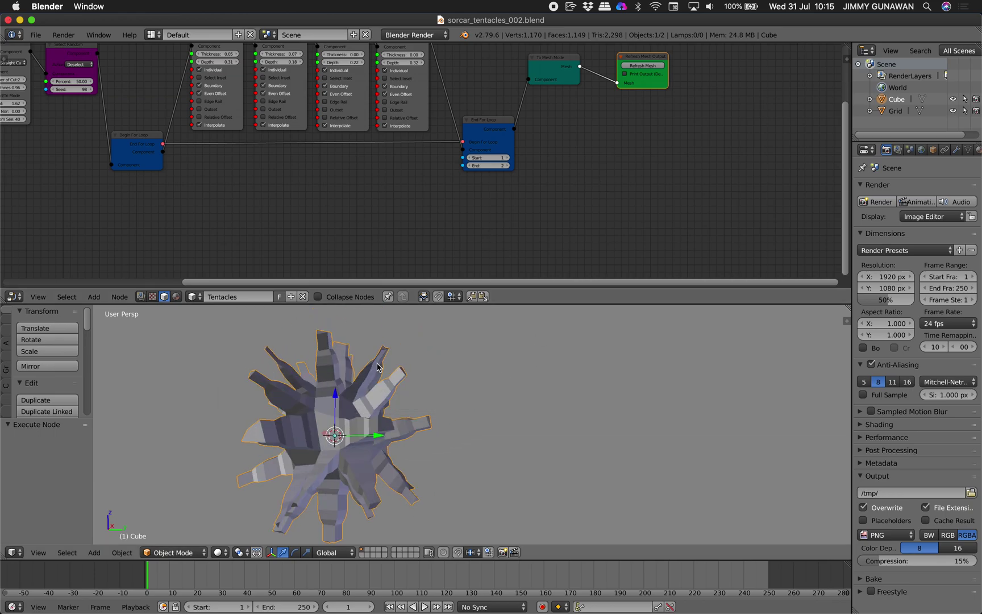
{"action": "middle_click_drag", "start_coordinate": [358, 245], "coordinate": [369, 231]}
{"action": "middle_click_drag", "start_coordinate": [351, 378], "coordinate": [360, 388]}
{"action": "scroll", "coordinate": [255, 222], "scroll_direction": "up", "scroll_amount": 1}
{"action": "middle_click_drag", "start_coordinate": [222, 215], "coordinate": [339, 190]}
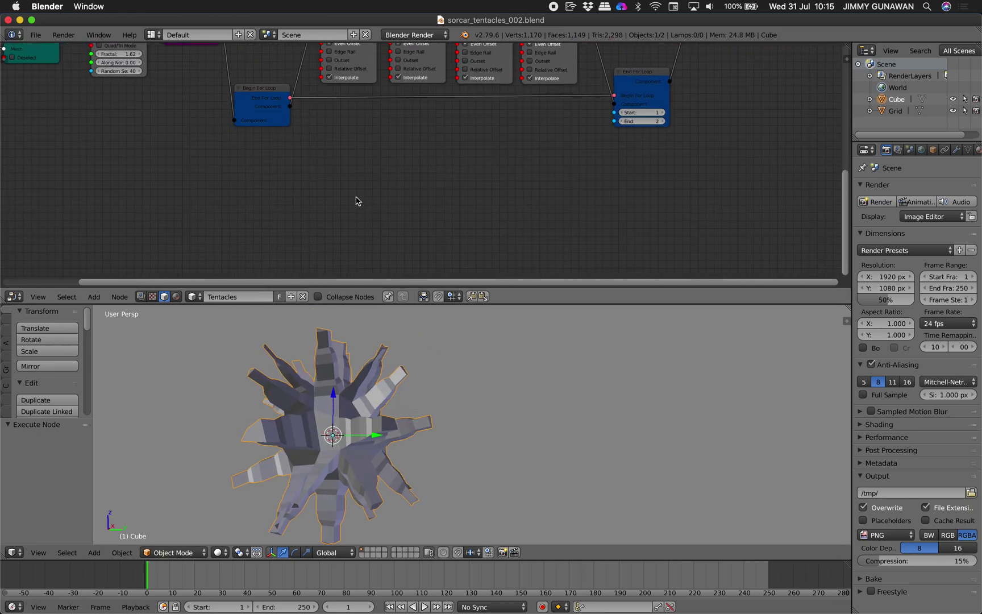
- Set the Subdivide node's random seed to 0 and save the project
{"action": "middle_click_drag", "start_coordinate": [157, 88], "coordinate": [300, 154]}
{"action": "scroll", "coordinate": [301, 153], "scroll_direction": "up", "scroll_amount": 3}
{"action": "left_click_drag", "start_coordinate": [233, 132], "coordinate": [171, 131]}
{"action": "middle_click_drag", "start_coordinate": [258, 136], "coordinate": [261, 172]}
{"action": "scroll", "coordinate": [256, 170], "scroll_direction": "up", "scroll_amount": 2}
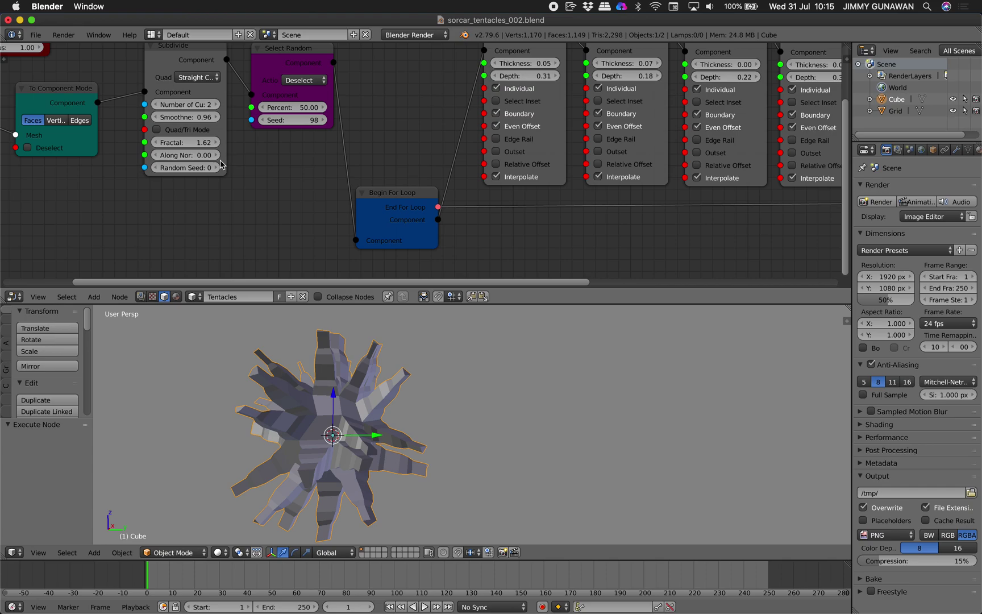
{"action": "left_click_drag", "start_coordinate": [226, 161], "coordinate": [228, 160]}
{"action": "key", "text": "ctrl+s"}
- Duplicate the creature and place the copy beside it, offset about 7.85 along Y
{"action": "left_click", "coordinate": [325, 334]}
{"action": "scroll", "coordinate": [397, 419], "scroll_direction": "down", "scroll_amount": 2}
{"action": "middle_click_drag", "start_coordinate": [398, 421], "coordinate": [351, 413], "text": "shift"}
{"action": "key", "text": "shift+d"}
{"action": "left_click", "coordinate": [503, 414]}
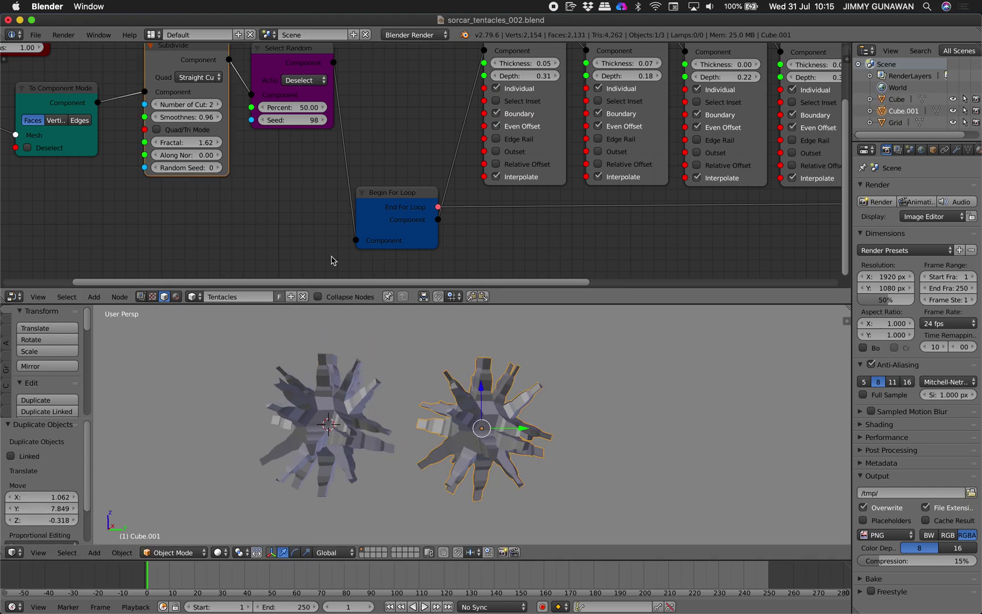
- Set the Subdivide node's random seed to 3 and refresh the original creature's mesh
{"action": "left_click_drag", "start_coordinate": [198, 169], "coordinate": [205, 169]}
{"action": "left_click", "coordinate": [216, 169]}
{"action": "scroll", "coordinate": [421, 171], "scroll_direction": "down", "scroll_amount": 2}
{"action": "middle_click_drag", "start_coordinate": [818, 140], "coordinate": [493, 151]}
{"action": "left_click", "coordinate": [720, 82]}
{"action": "left_click", "coordinate": [738, 96]}
{"action": "scroll", "coordinate": [321, 123], "scroll_direction": "left", "scroll_amount": 10}
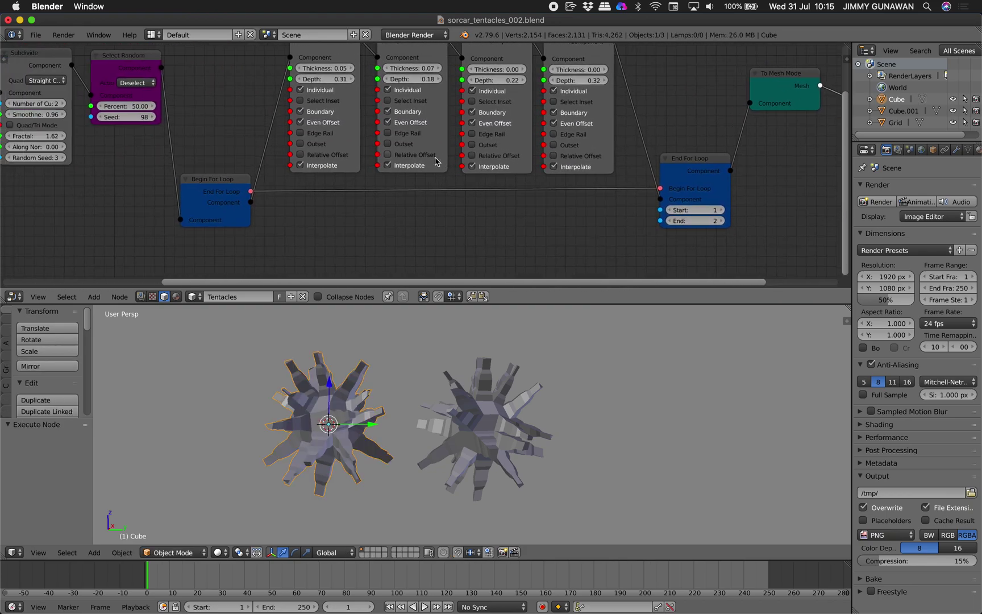
- Set the Subdivide random seed to 5 and place a duplicate of the creature as the third in the row
{"action": "middle_click_drag", "start_coordinate": [322, 123], "coordinate": [362, 129]}
{"action": "left_click", "coordinate": [246, 159]}
{"action": "left_click", "coordinate": [245, 159]}
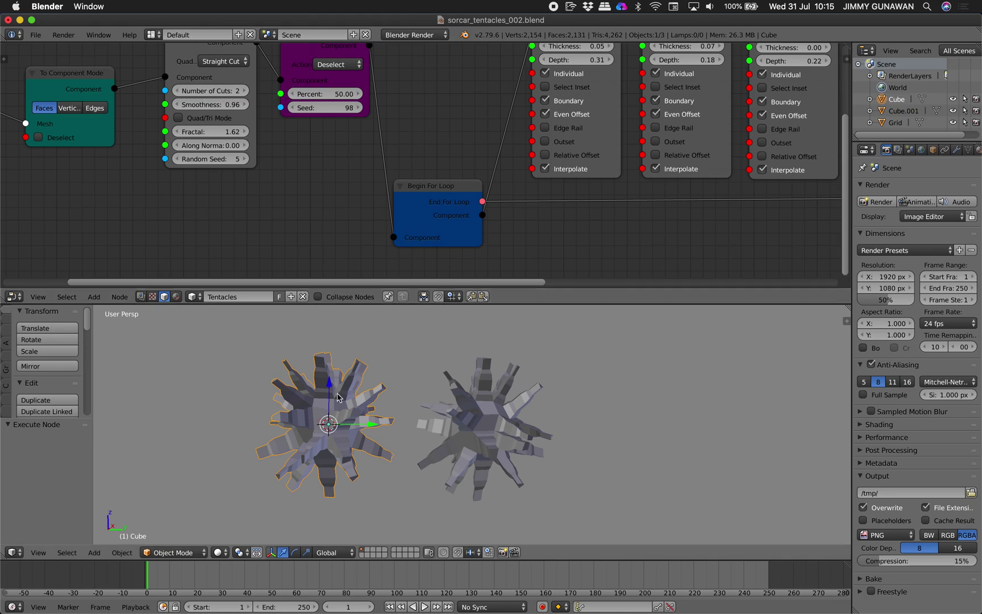
{"action": "key", "text": "shift+d"}
{"action": "left_click", "coordinate": [638, 395]}
{"action": "middle_click_drag", "start_coordinate": [500, 380], "coordinate": [425, 378]}
- Set the Subdivide random seed to 12 and place a duplicate fourth in the row, offset about 22.56 along Y
{"action": "left_click", "coordinate": [245, 159]}
{"action": "left_click", "coordinate": [246, 159]}
{"action": "left_click", "coordinate": [245, 159]}
{"action": "left_click", "coordinate": [246, 159]}
{"action": "left_click", "coordinate": [245, 159]}
{"action": "left_click", "coordinate": [245, 158]}
{"action": "key", "text": "shift+d"}
{"action": "left_click", "coordinate": [759, 348]}
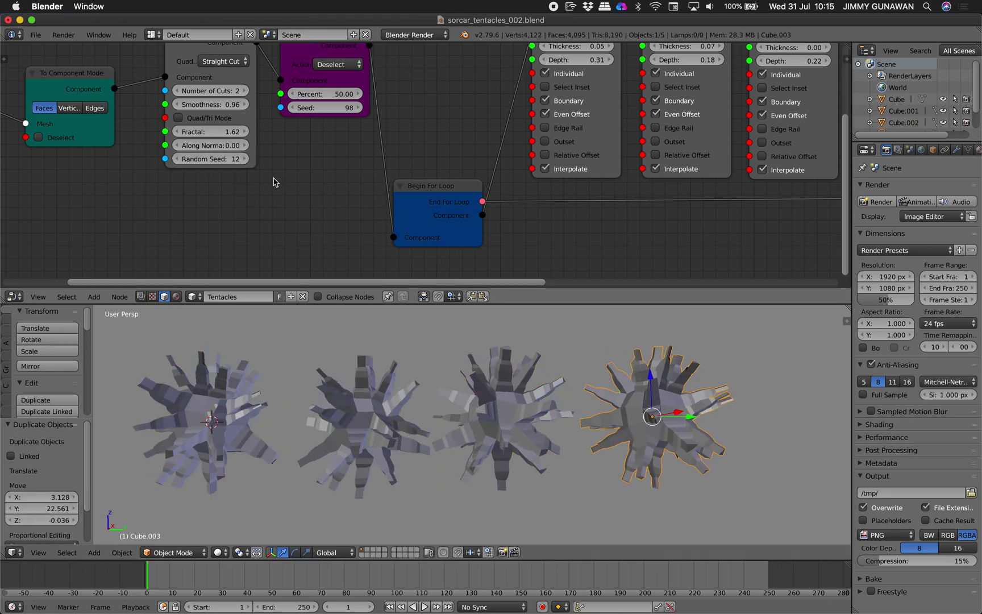
- Set the Subdivide random seed to 16 and place a duplicate at the row's end, offset about 30.13 along Y
{"action": "left_click", "coordinate": [245, 159]}
{"action": "left_click", "coordinate": [245, 159]}
{"action": "left_click", "coordinate": [245, 159]}
{"action": "left_click", "coordinate": [246, 159]}
{"action": "scroll", "coordinate": [309, 344], "scroll_direction": "down", "scroll_amount": 2}
{"action": "key", "text": "shift+d"}
{"action": "left_click", "coordinate": [596, 344]}
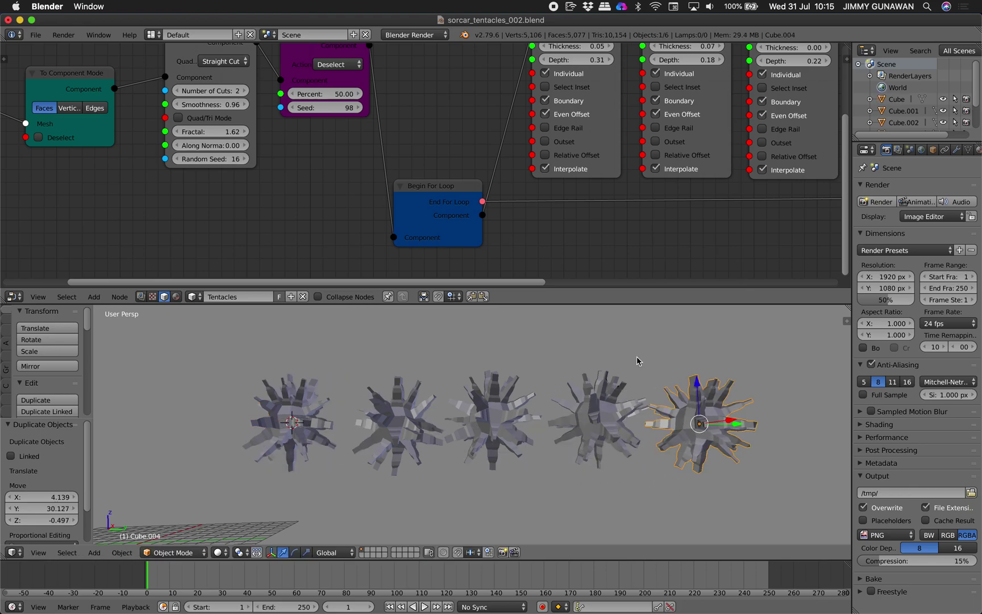
- Increase the Subdivide random seed and place a duplicate below the second creature, offset about 7.72 along Y and -7.89 along Z
{"action": "left_click", "coordinate": [244, 159]}
{"action": "left_click", "coordinate": [244, 159]}
{"action": "left_click", "coordinate": [244, 161]}
{"action": "left_click", "coordinate": [244, 161]}
{"action": "key", "text": "shift+d"}
{"action": "left_click", "coordinate": [462, 464]}
{"action": "middle_click_drag", "start_coordinate": [462, 464], "coordinate": [429, 400], "text": "shift"}
- Set the Subdivide random seed to 24 and place a duplicate below the third creature, offset about 14.77 along Y and -6.98 along Z
{"action": "left_click", "coordinate": [246, 159]}
{"action": "left_click", "coordinate": [245, 159]}
{"action": "left_click", "coordinate": [245, 160]}
{"action": "left_click", "coordinate": [246, 159]}
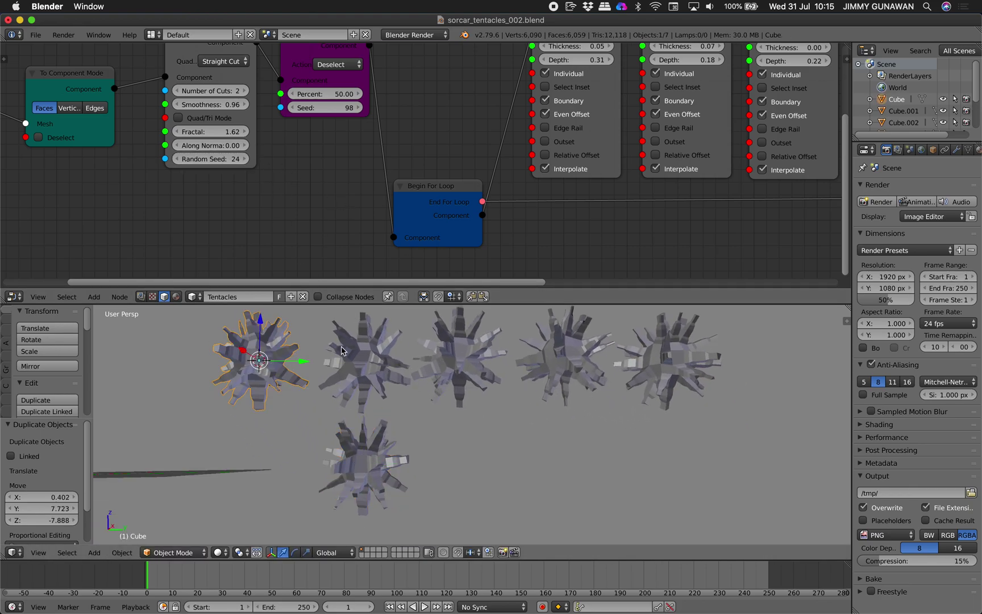
{"action": "key", "text": "shift+d"}
{"action": "left_click", "coordinate": [537, 443]}
- Set the Subdivide random seed to 28 and place a duplicate of the original below the fourth creature
{"action": "left_click_drag", "start_coordinate": [233, 159], "coordinate": [246, 160]}
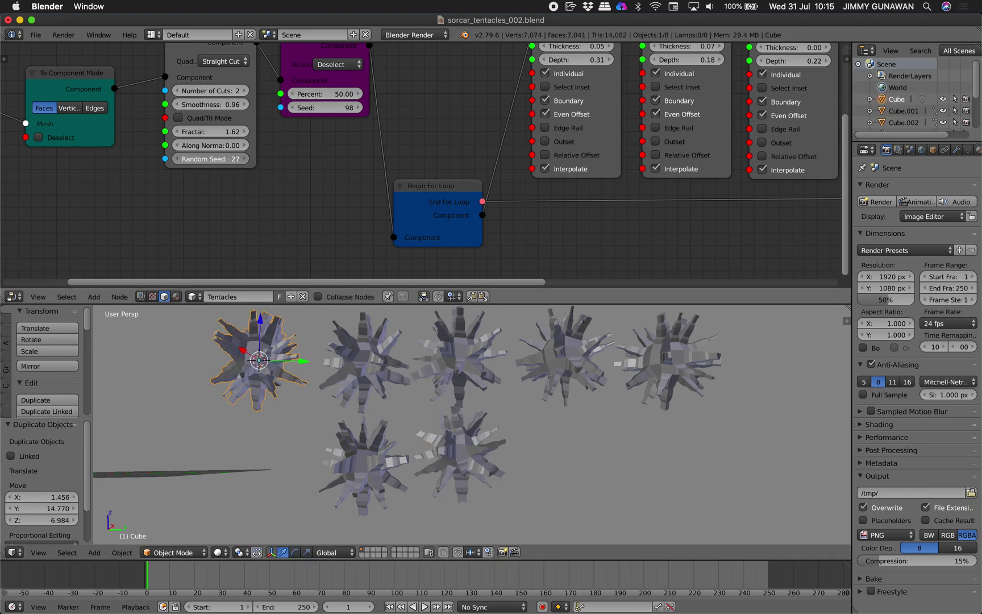
{"action": "left_click", "coordinate": [245, 159]}
{"action": "key", "text": "shift+d"}
{"action": "left_click", "coordinate": [706, 482]}
- Duplicate the upper row's second creature to the end of the lower row, offset about 22.42 along Y and -7.74 along Z
{"action": "right_click", "coordinate": [366, 380]}
{"action": "key", "text": "shift+d"}
{"action": "left_click", "coordinate": [669, 479]}
{"action": "middle_click_drag", "start_coordinate": [614, 397], "coordinate": [579, 402], "text": "shift"}
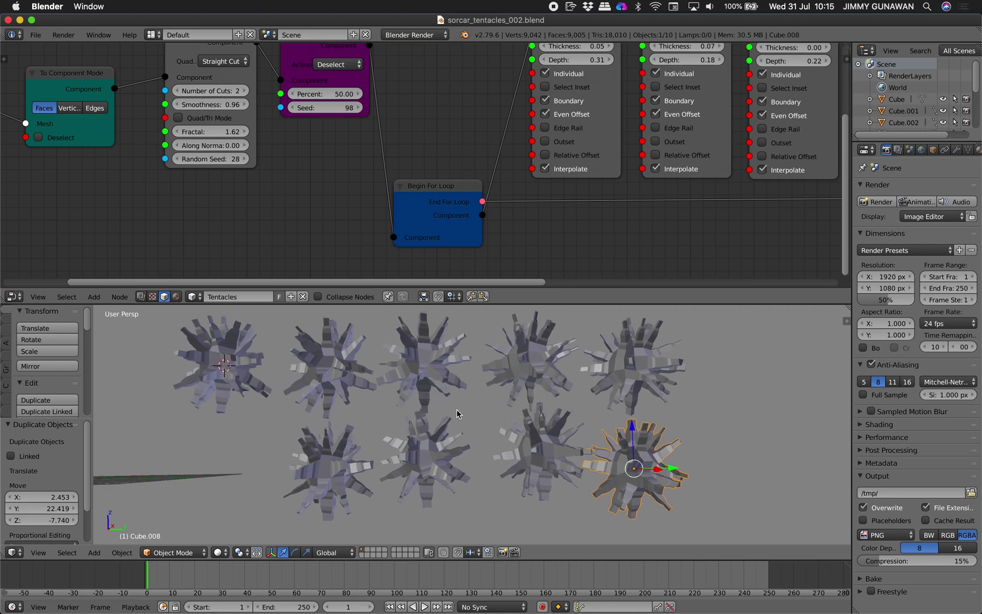
{"action": "right_click", "coordinate": [227, 364]}
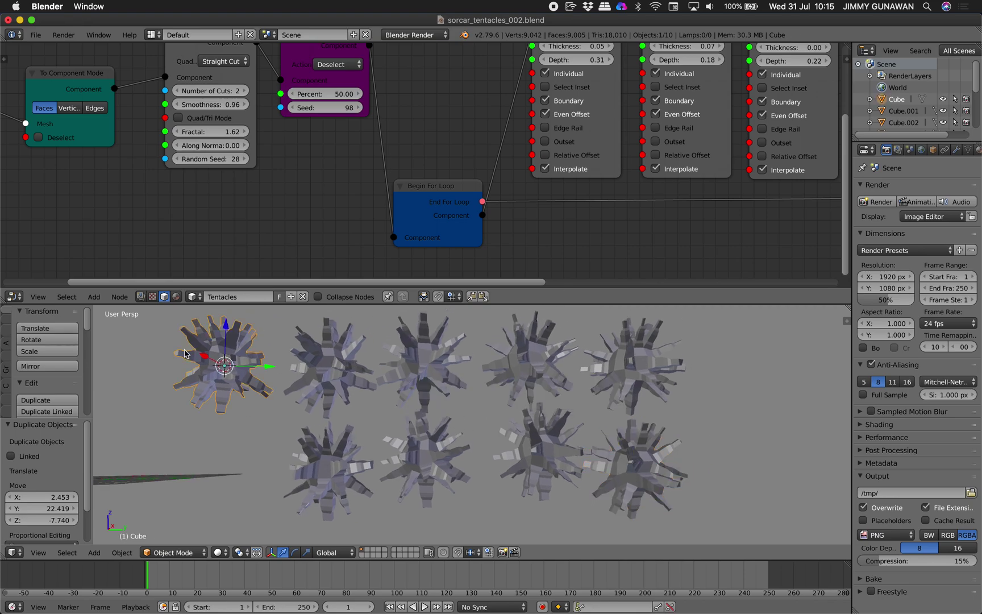
{"action": "key", "text": "F3"}
{"action": "right_click", "coordinate": [329, 369]}
{"action": "key", "text": "a"}
{"action": "key", "text": "a"}
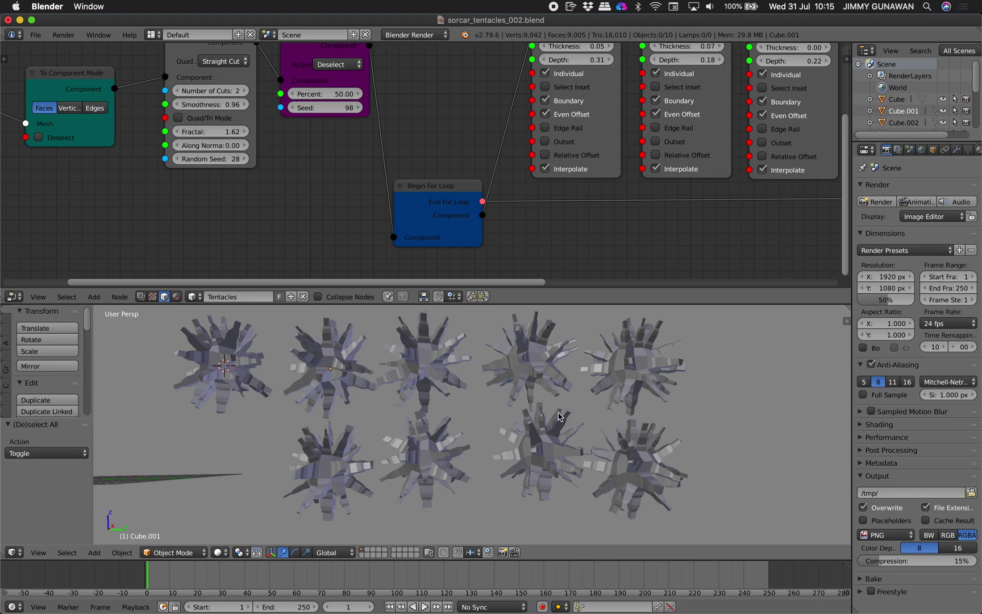
{"action": "key", "text": "a"}
- Select the eight duplicated creatures, ending with the last one of the lower row as active, and run Join as Shapes
{"action": "middle_click_drag", "start_coordinate": [526, 412], "coordinate": [502, 410]}
{"action": "right_click", "coordinate": [411, 369], "text": "shift"}
{"action": "right_click", "coordinate": [528, 373], "text": "shift"}
{"action": "right_click", "coordinate": [633, 372], "text": "shift"}
{"action": "right_click", "coordinate": [350, 453], "text": "shift"}
{"action": "right_click", "coordinate": [414, 455], "text": "shift"}
{"action": "right_click", "coordinate": [539, 458], "text": "shift"}
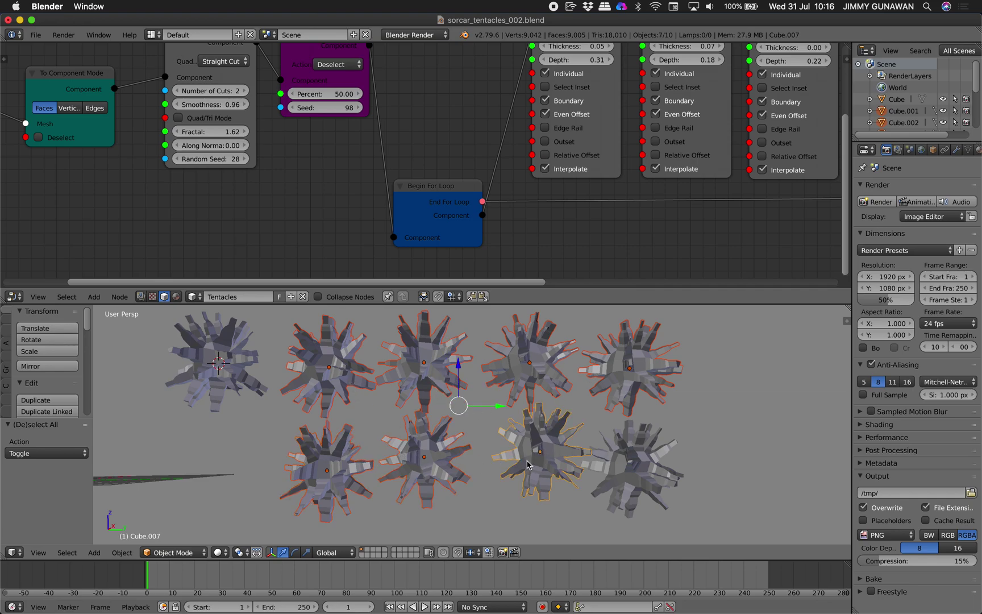
{"action": "right_click", "coordinate": [604, 468], "text": "shift"}
{"action": "middle_click_drag", "start_coordinate": [598, 425], "coordinate": [591, 398]}
{"action": "middle_click_drag", "start_coordinate": [667, 391], "coordinate": [666, 391]}
{"action": "key", "text": "space"}
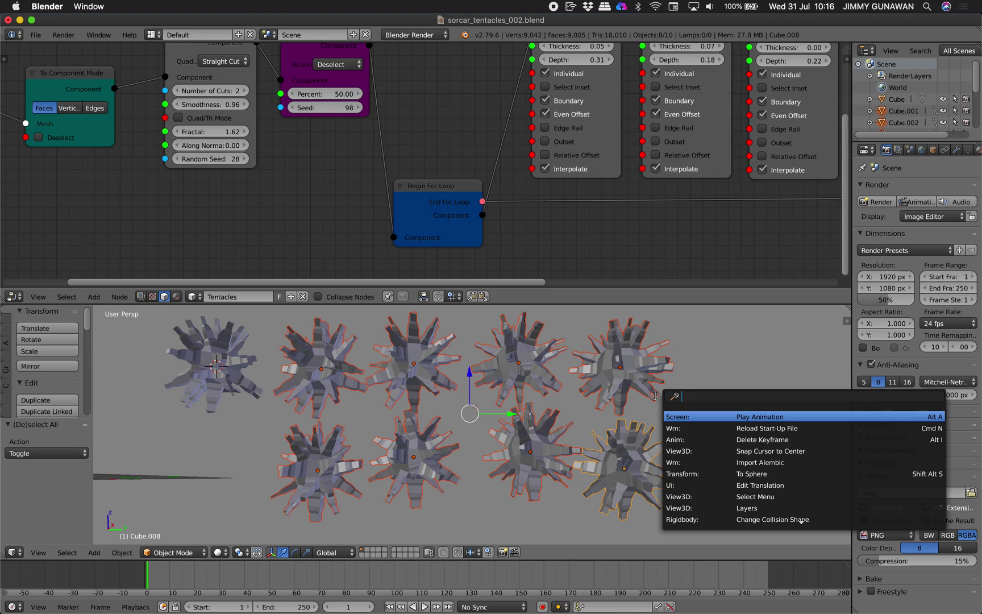
{"action": "type", "text": "join"}
{"action": "key", "text": "Down"}
{"action": "key", "text": "Down"}
{"action": "key", "text": "Return"}
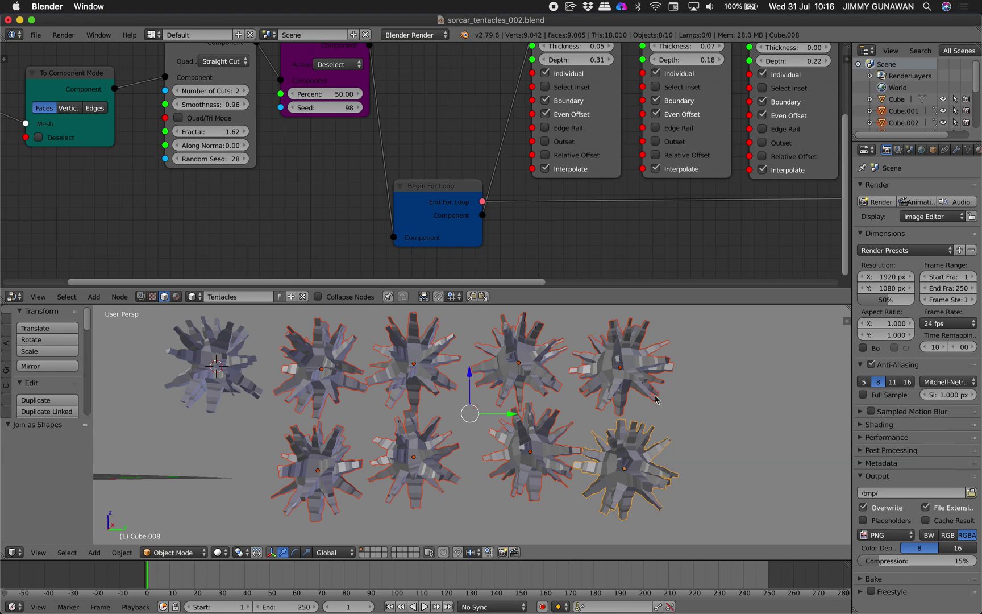
- Select only the lower row's last creature, show its mesh data with the shape keys, and widen the properties area
{"action": "right_click", "coordinate": [641, 463]}
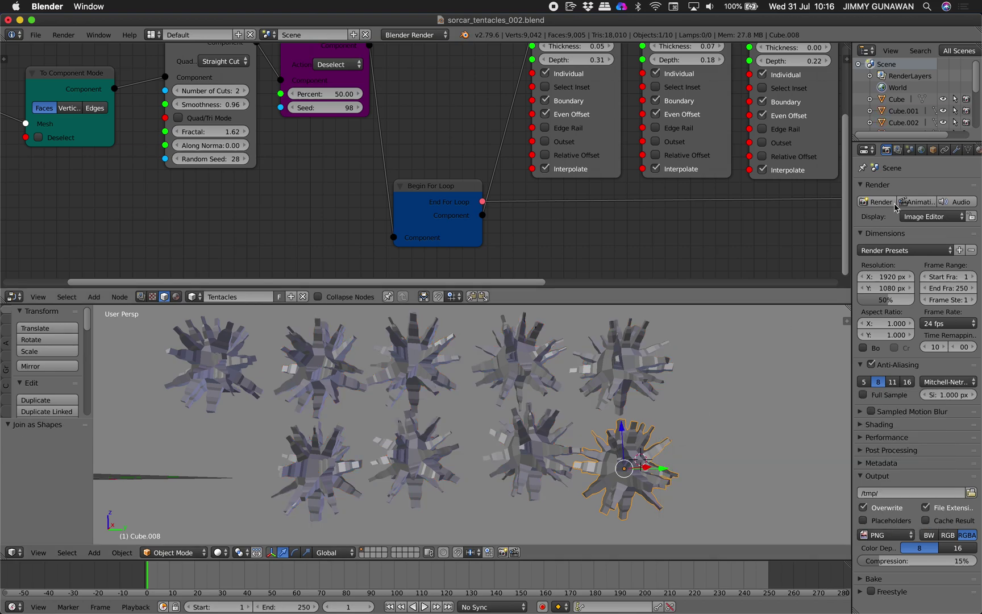
{"action": "left_click", "coordinate": [968, 149]}
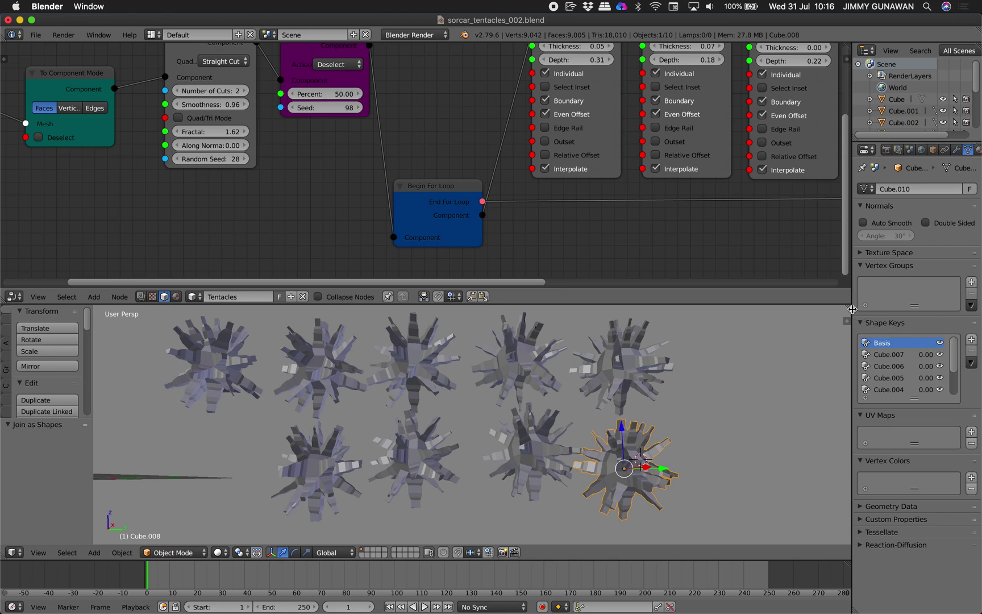
{"action": "left_click_drag", "start_coordinate": [852, 309], "coordinate": [737, 309]}
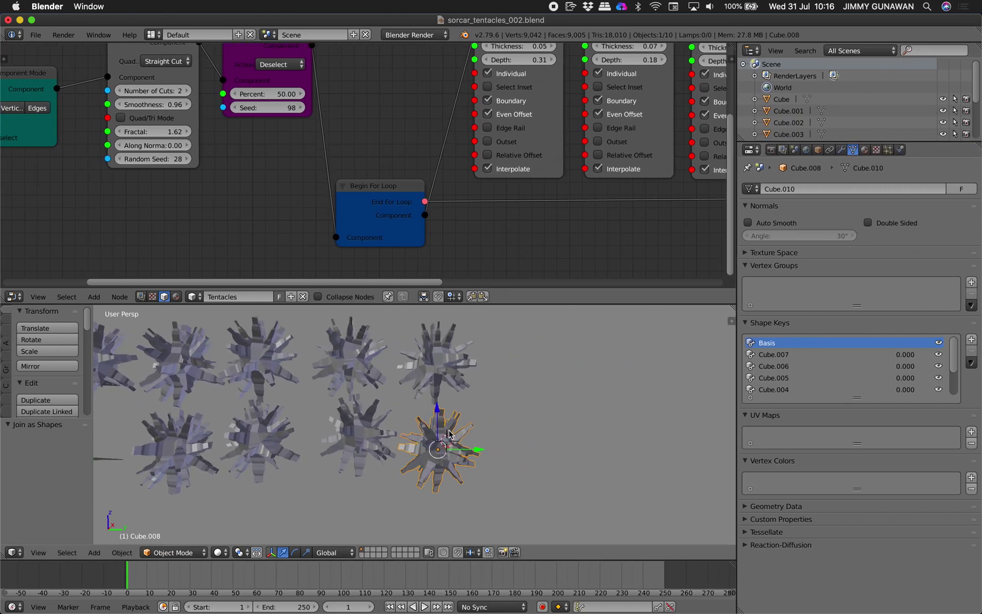
- Move the shape-key creature away from the other copies by about 1.72 in X, 8.75 in Y and 3.58 in Z
{"action": "key", "text": "g"}
{"action": "left_click", "coordinate": [555, 389]}
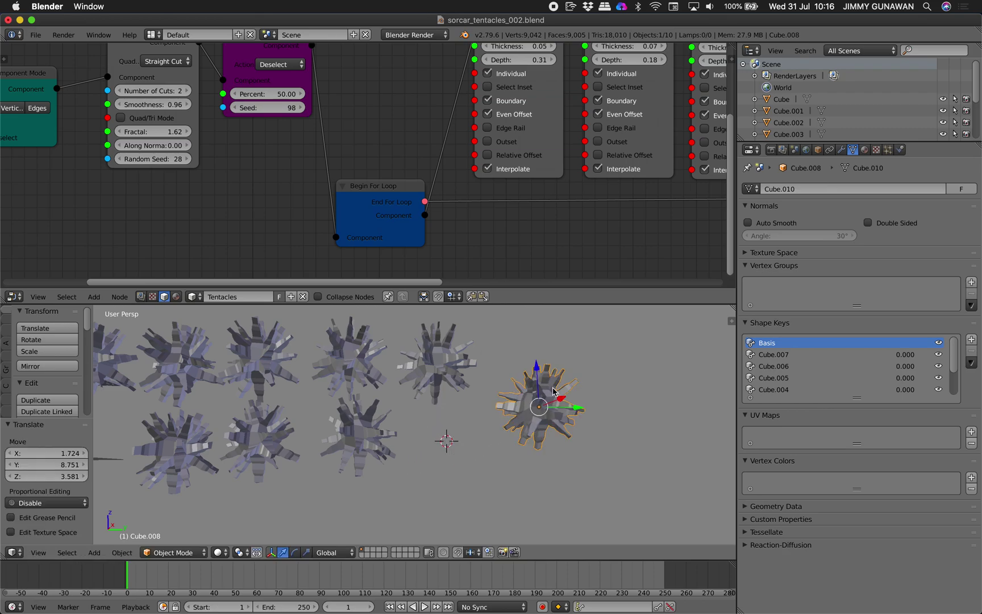
{"action": "middle_click_drag", "start_coordinate": [555, 390], "coordinate": [410, 411], "text": "shift"}
{"action": "scroll", "coordinate": [409, 412], "scroll_direction": "up", "scroll_amount": 1}
- Enlarge the shape key list, turn off Relative, and scrub the Evaluation Time to preview the morph
{"action": "left_click_drag", "start_coordinate": [858, 398], "coordinate": [858, 422]}
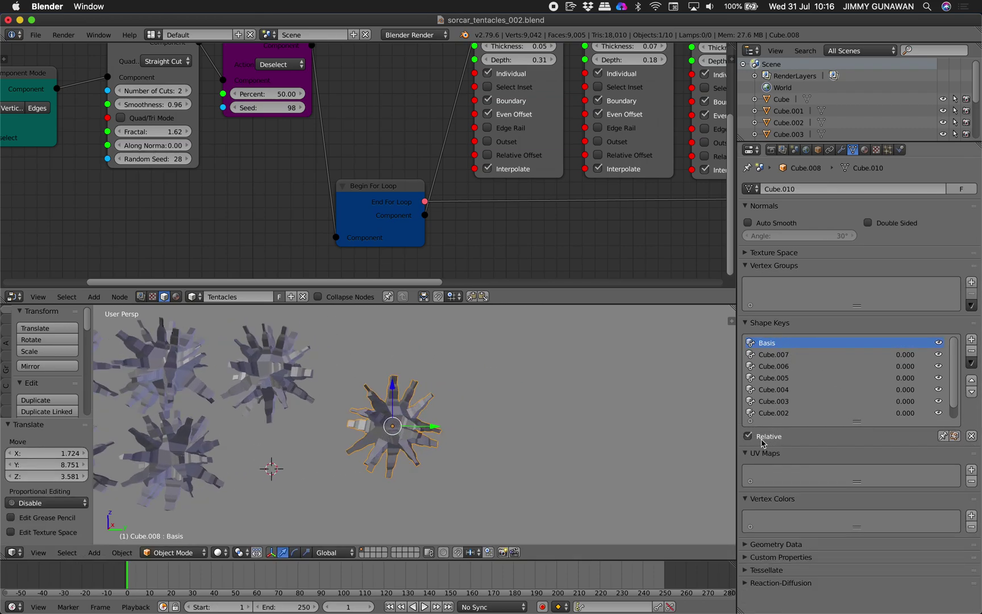
{"action": "left_click", "coordinate": [748, 435]}
{"action": "left_click_drag", "start_coordinate": [818, 466], "coordinate": [909, 465]}
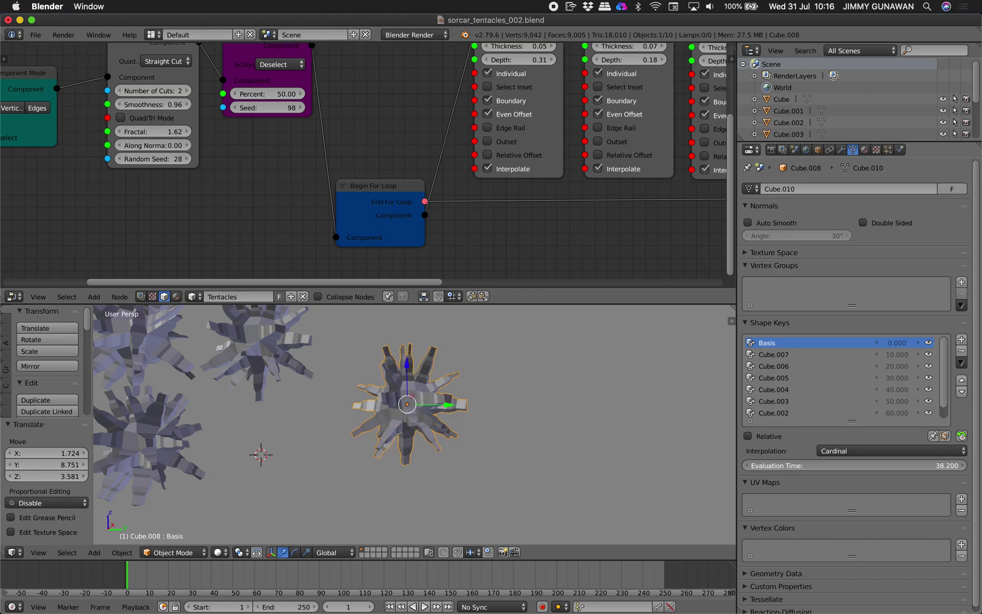
- Add a level 2 subdivision surface to the shape-key creature
{"action": "scroll", "coordinate": [511, 406], "scroll_direction": "up", "scroll_amount": 5}
{"action": "key", "text": "ctrl+2"}
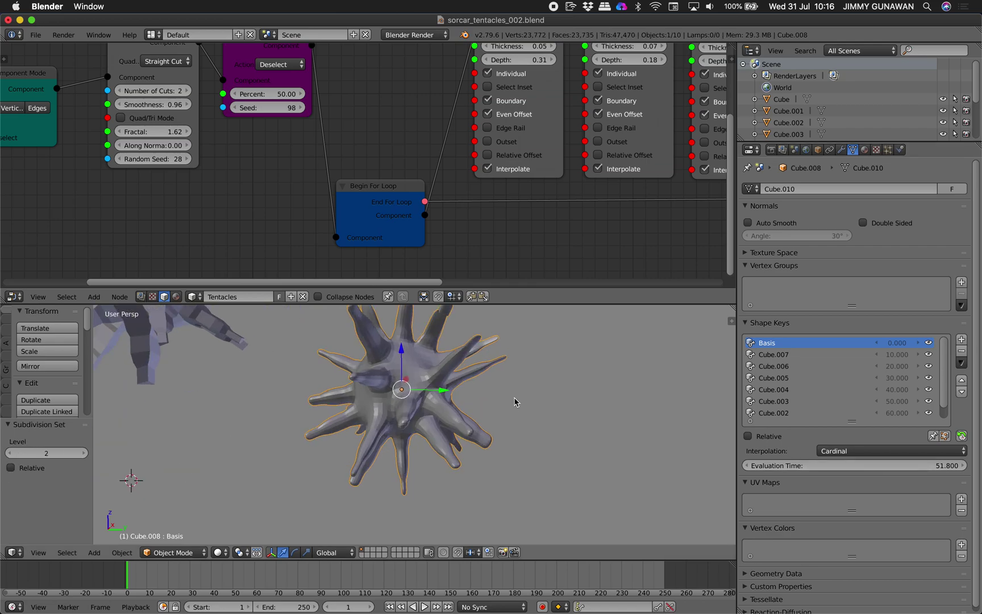
- Enable Matcap shading in the 3D view and choose the glossy red material
{"action": "key", "text": "n"}
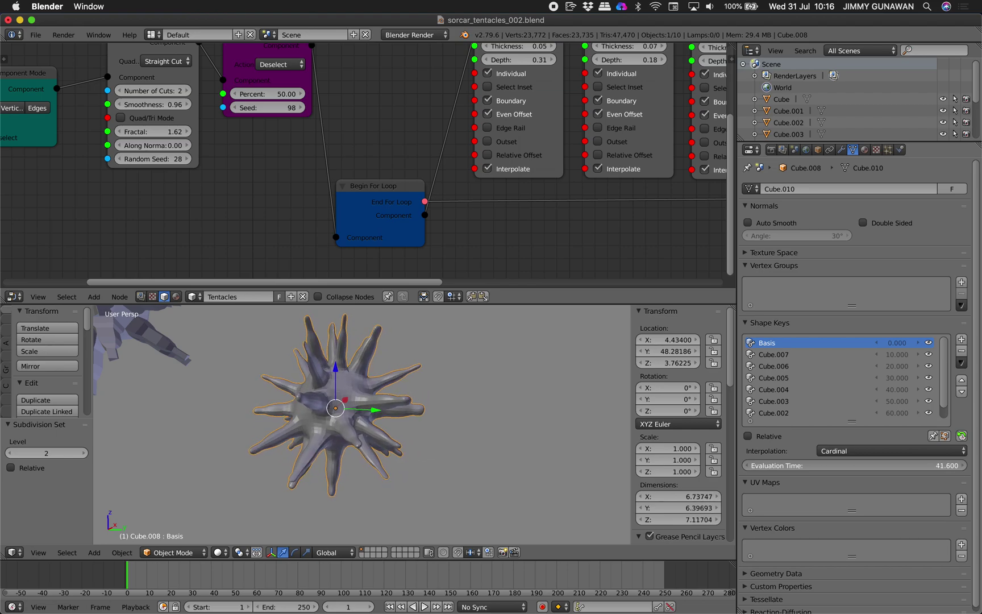
{"action": "scroll", "coordinate": [719, 459], "scroll_direction": "down", "scroll_amount": 5}
{"action": "scroll", "coordinate": [719, 459], "scroll_direction": "down", "scroll_amount": 10}
{"action": "scroll", "coordinate": [696, 458], "scroll_direction": "down", "scroll_amount": 3}
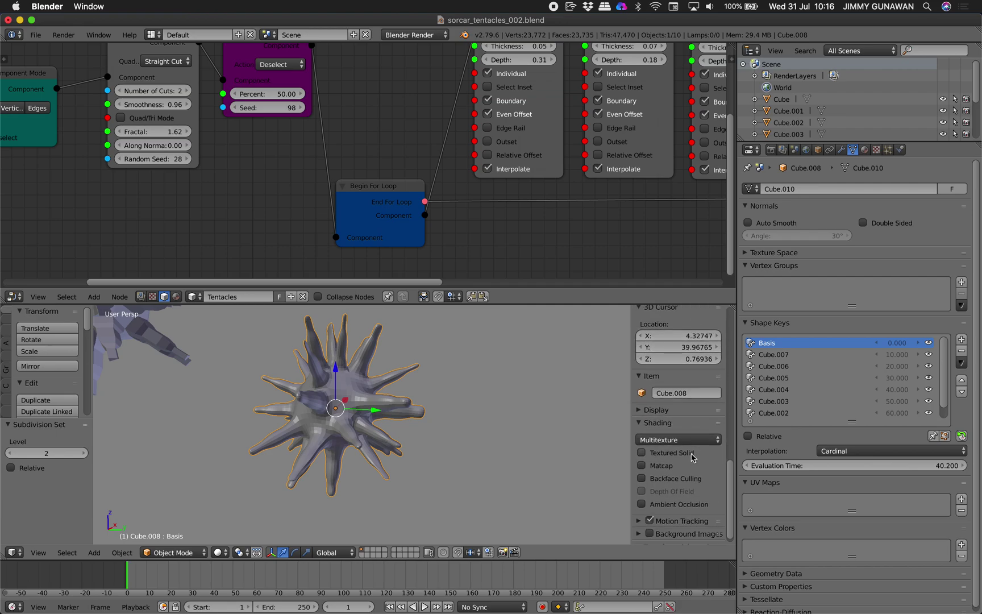
{"action": "left_click", "coordinate": [663, 464]}
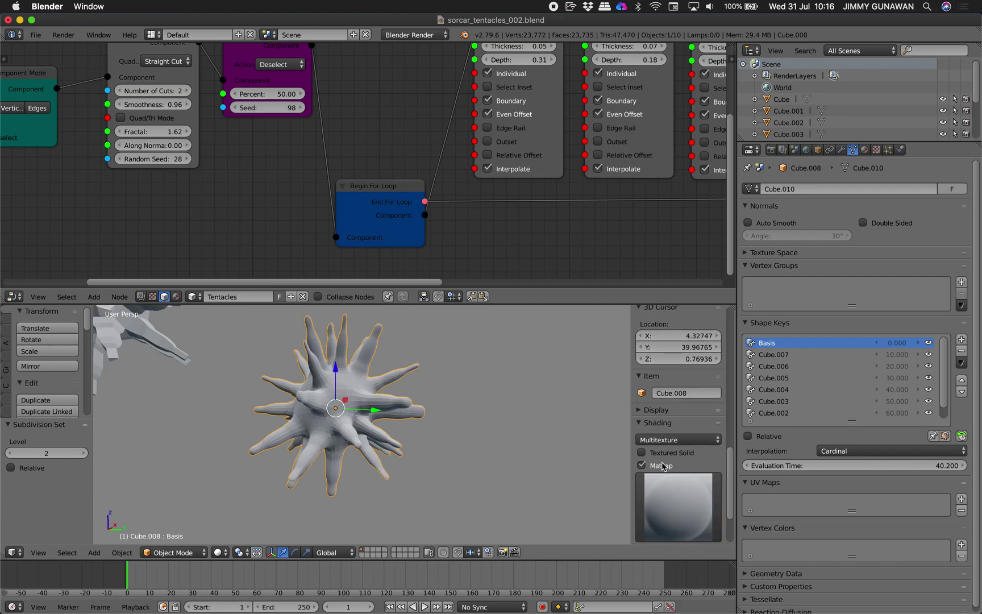
{"action": "left_click", "coordinate": [674, 493]}
{"action": "left_click", "coordinate": [515, 390]}
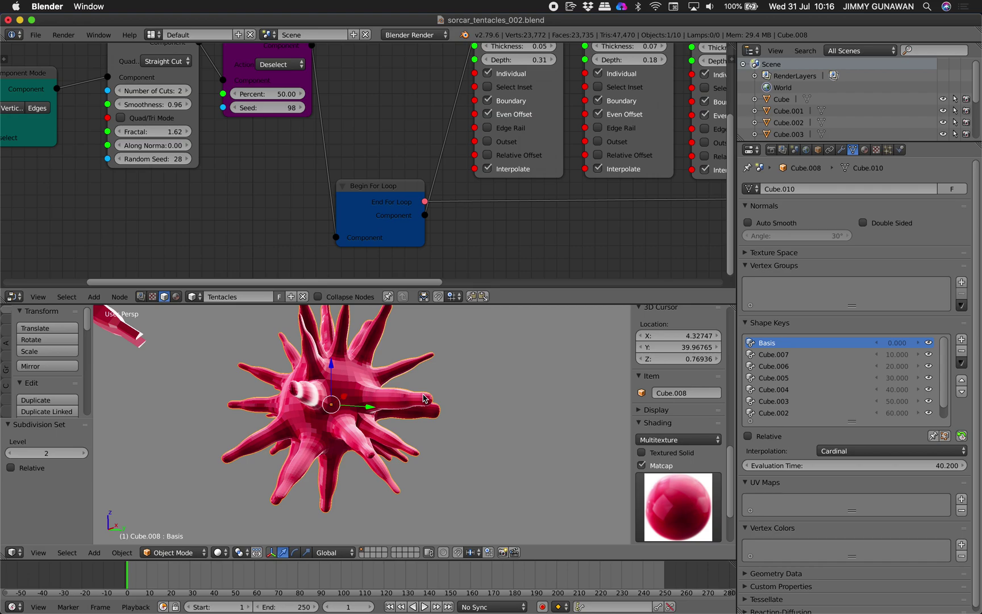
- Apply smooth shading to the shape-key creature
{"action": "mouse_move", "coordinate": [428, 399]}
{"action": "middle_mouse_down"}
{"action": "mouse_move", "coordinate": [427, 382]}
{"action": "mouse_move", "coordinate": [461, 395]}
{"action": "mouse_move", "coordinate": [429, 396]}
{"action": "middle_mouse_up"}
{"action": "key", "text": "space"}
{"action": "type", "text": "smooth"}
{"action": "key", "text": "Return"}
{"action": "key", "text": "a"}
{"action": "key", "text": "a"}
- Add a Displace modifier to the creature and set its strength to 0.080
{"action": "left_click", "coordinate": [841, 150]}
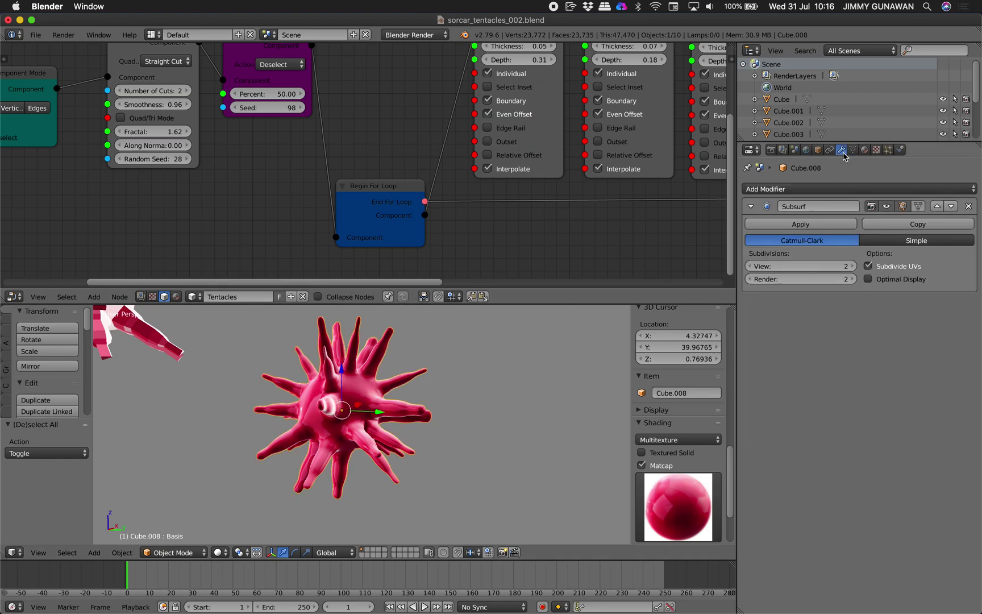
{"action": "left_click", "coordinate": [837, 190]}
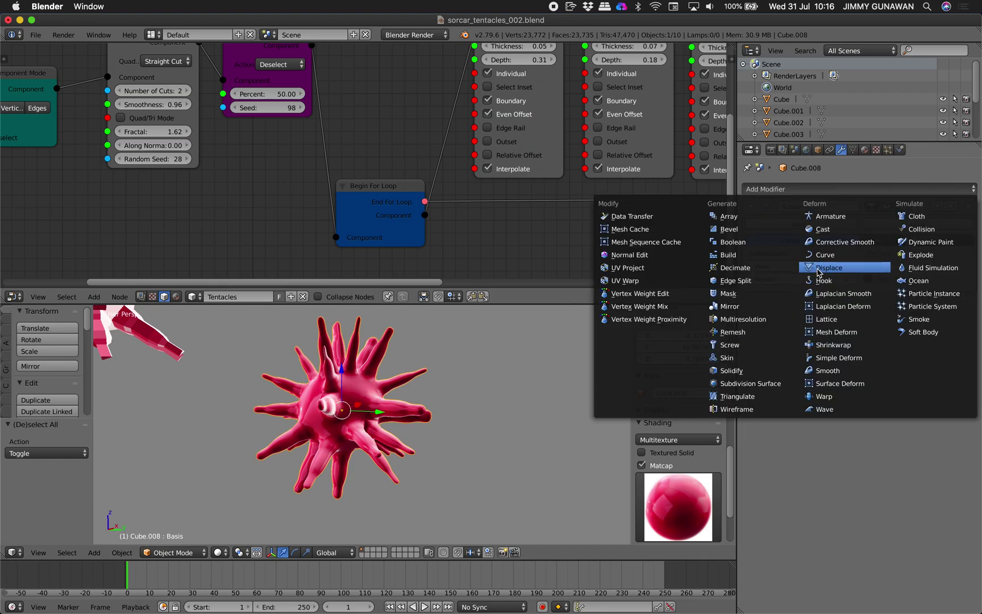
{"action": "left_click", "coordinate": [825, 270]}
{"action": "left_click_drag", "start_coordinate": [908, 415], "coordinate": [875, 416]}
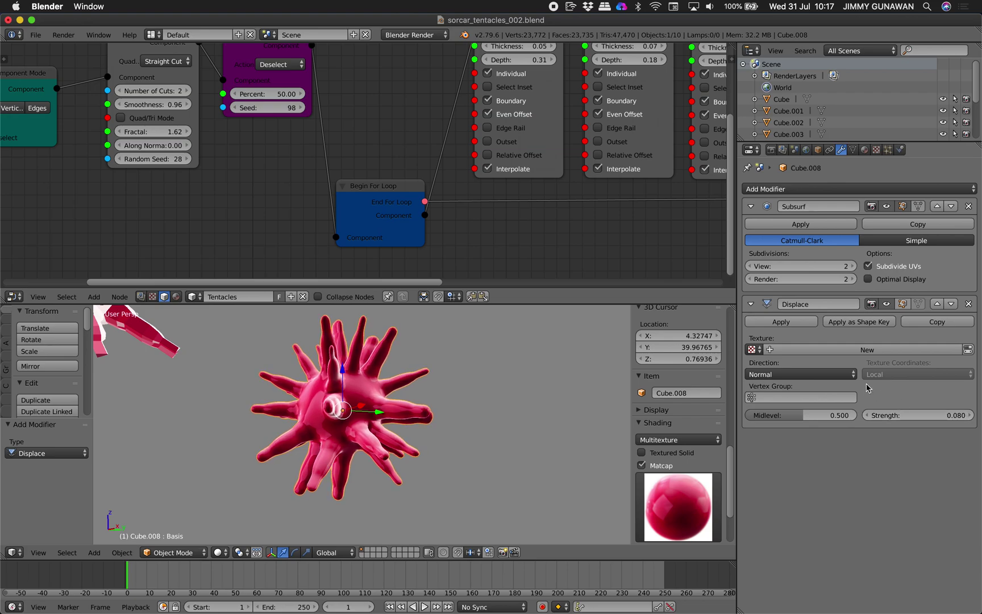
- Create a Clouds texture for the Displace modifier with Hard noise and size 0.27
{"action": "left_click", "coordinate": [908, 352]}
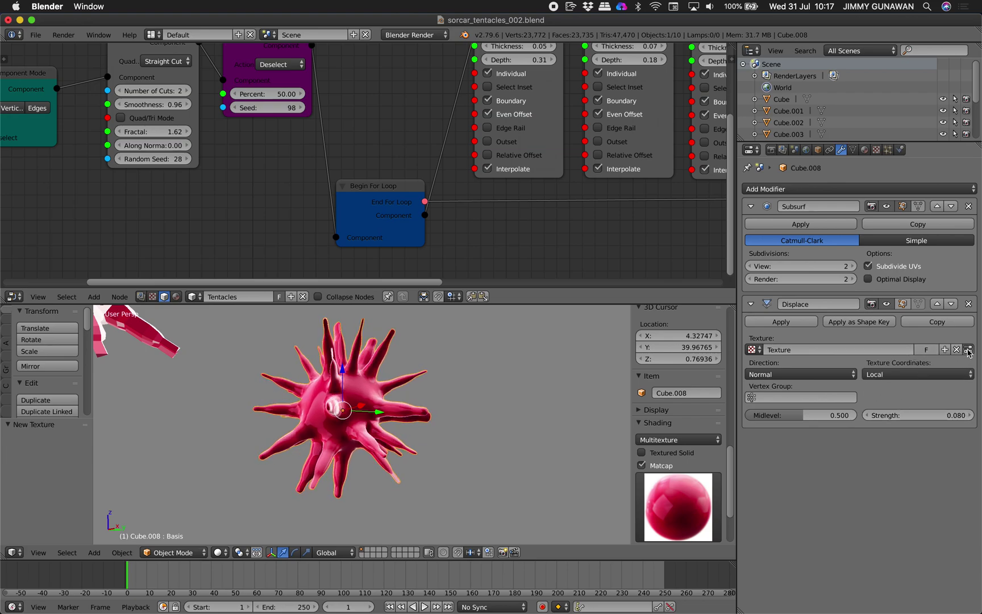
{"action": "left_click", "coordinate": [969, 352]}
{"action": "left_click", "coordinate": [872, 227]}
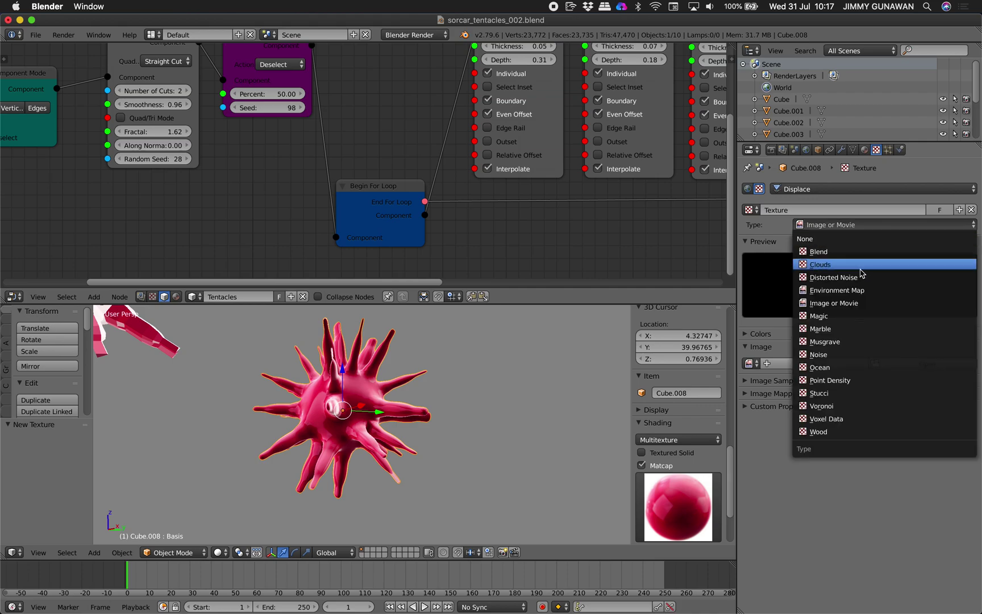
{"action": "left_click", "coordinate": [840, 266]}
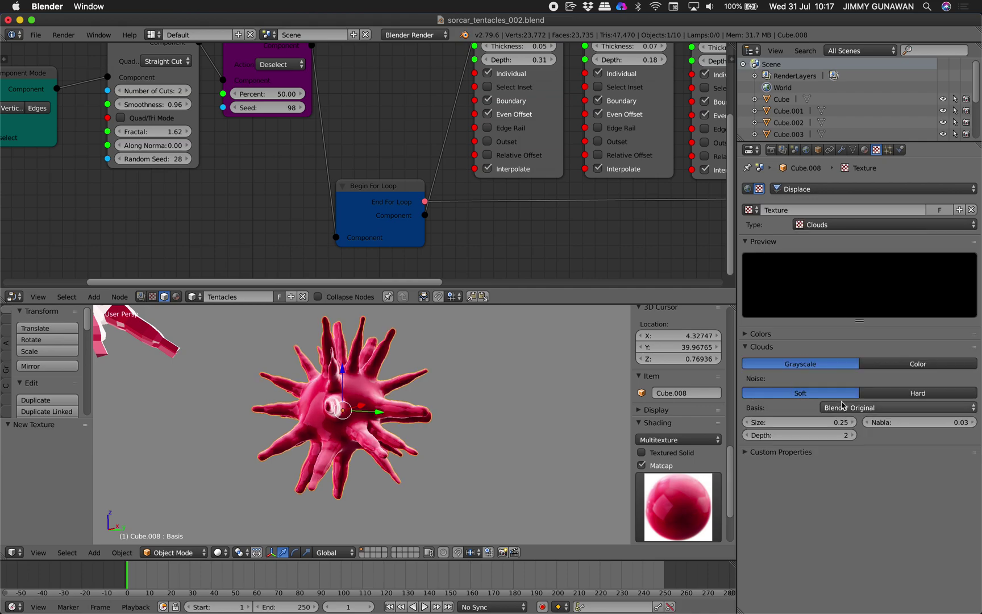
{"action": "left_click", "coordinate": [878, 396]}
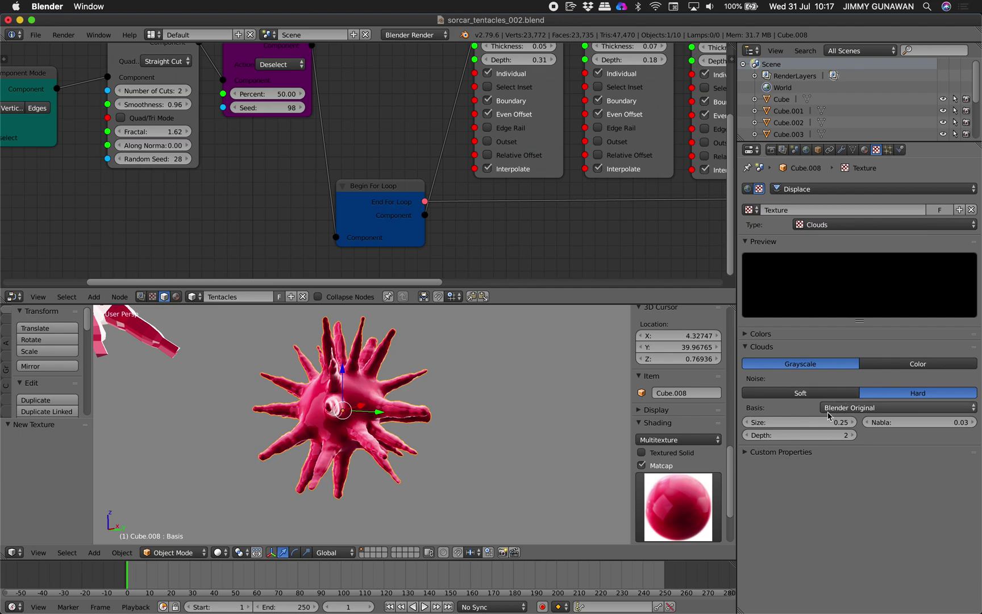
{"action": "left_click_drag", "start_coordinate": [807, 422], "coordinate": [820, 422]}
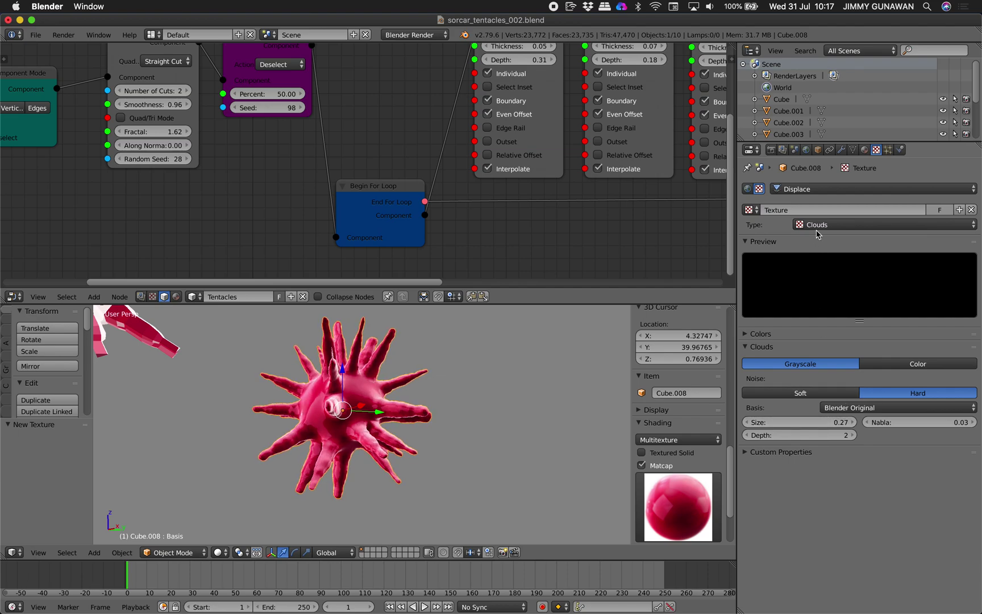
- Set the creature's Displace modifier texture coordinates to Object
{"action": "left_click", "coordinate": [842, 150]}
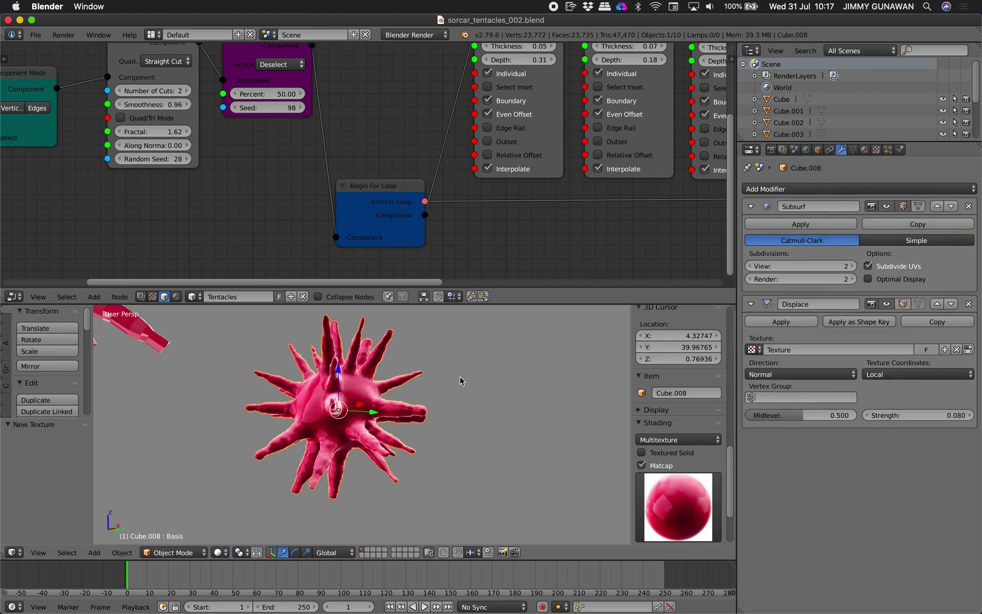
{"action": "left_click", "coordinate": [909, 374]}
{"action": "left_click", "coordinate": [910, 346]}
- Add a Plain Axes empty and move it beside the displaced creature
{"action": "key", "text": "shift+a"}
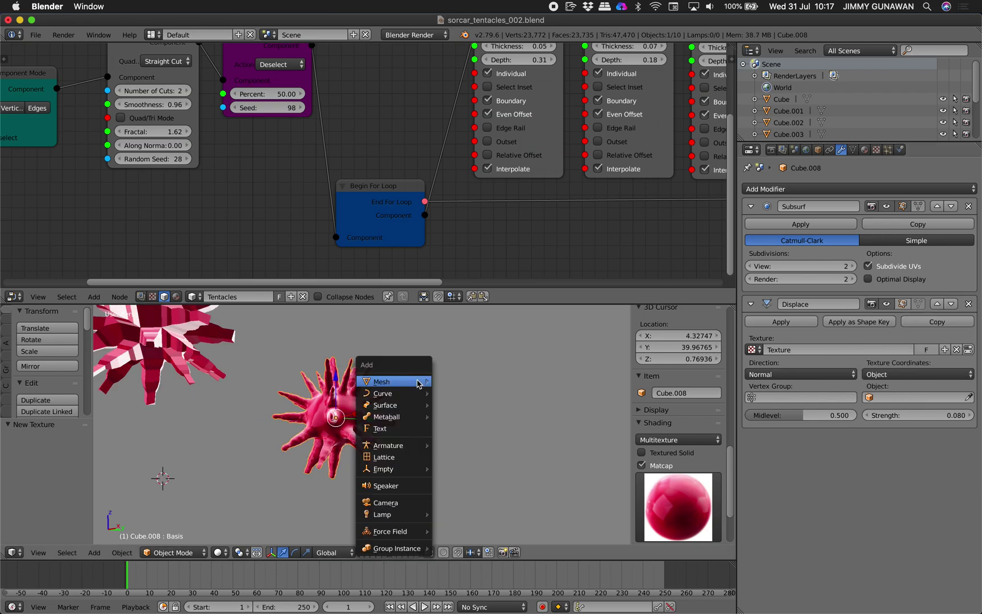
{"action": "mouse_move", "coordinate": [403, 469]}
{"action": "left_click", "coordinate": [457, 469]}
{"action": "key", "text": "g"}
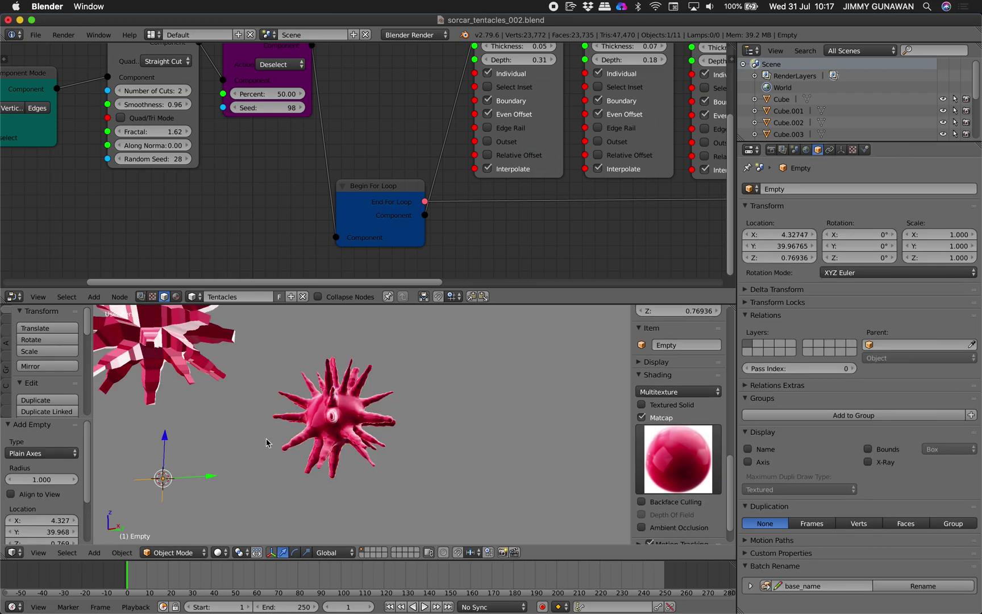
{"action": "left_click", "coordinate": [473, 383]}
{"action": "scroll", "coordinate": [473, 383], "scroll_direction": "up", "scroll_amount": 2}
{"action": "key", "text": "g"}
{"action": "left_click", "coordinate": [499, 384]}
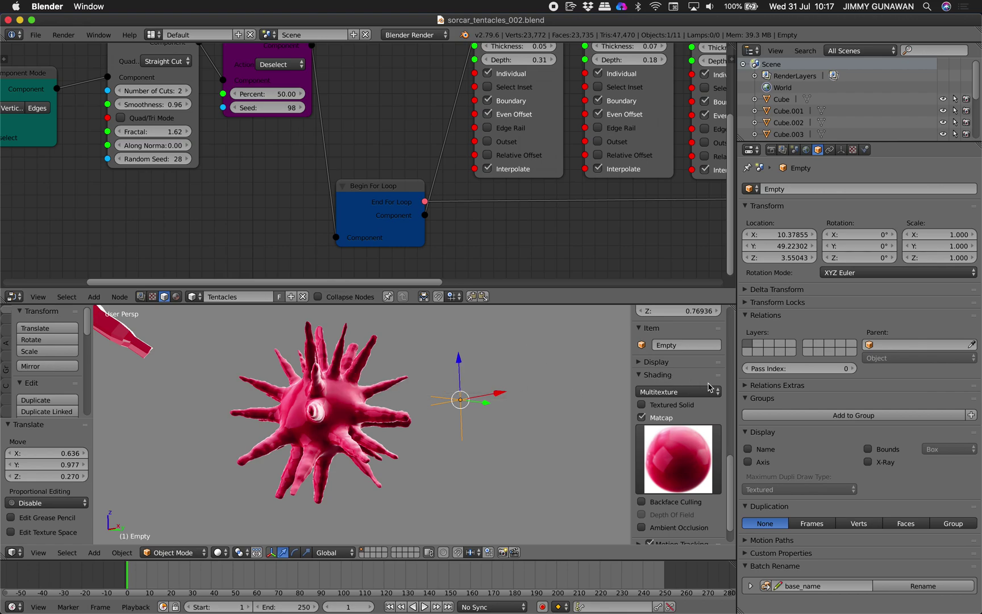
- Assign the Empty as the texture coordinate object of the creature's Displace modifier
{"action": "right_click", "coordinate": [366, 412]}
{"action": "left_click", "coordinate": [930, 398]}
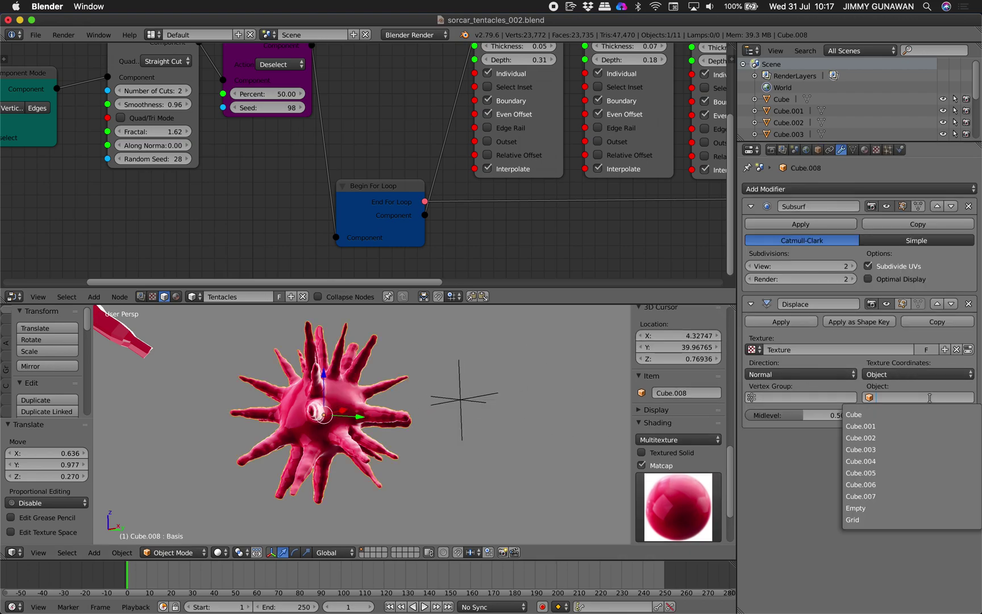
{"action": "left_click", "coordinate": [858, 508]}
- Shift the Empty slightly beside the creature to slide the displacement texture, and save the file
{"action": "right_click", "coordinate": [461, 382]}
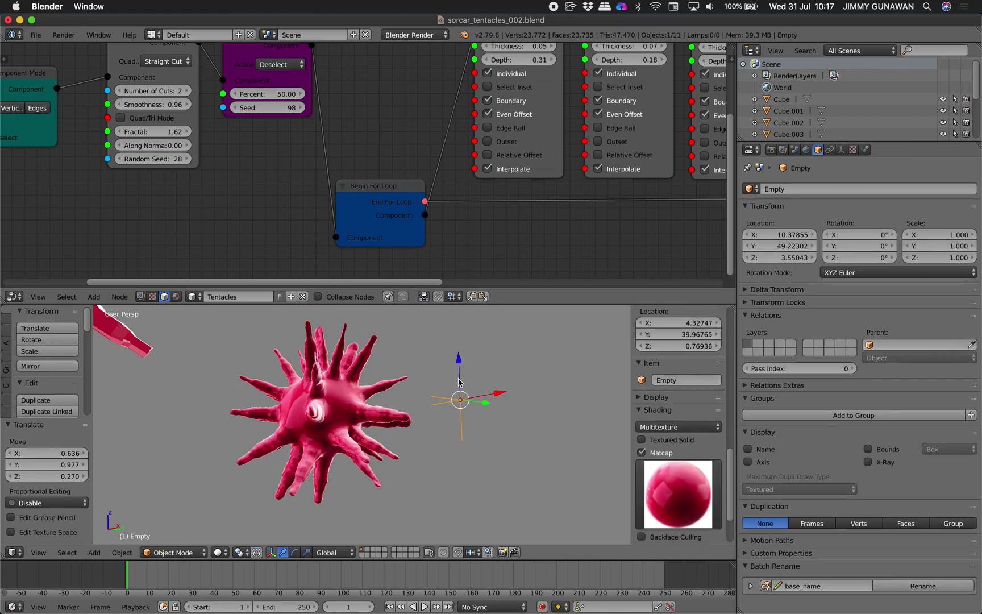
{"action": "key", "text": "g"}
{"action": "left_click", "coordinate": [469, 379]}
{"action": "scroll", "coordinate": [470, 379], "scroll_direction": "up", "scroll_amount": 3}
{"action": "key", "text": "g"}
{"action": "left_click", "coordinate": [459, 383]}
{"action": "scroll", "coordinate": [461, 381], "scroll_direction": "down", "scroll_amount": 2}
{"action": "key", "text": "g"}
{"action": "left_click", "coordinate": [464, 379]}
{"action": "key", "text": "ctrl+s"}
{"action": "left_click", "coordinate": [463, 380]}
- Preview the displaced creature's morphing by playing the timeline and scrubbing the shape keys' Evaluation Time
{"action": "right_click", "coordinate": [329, 402]}
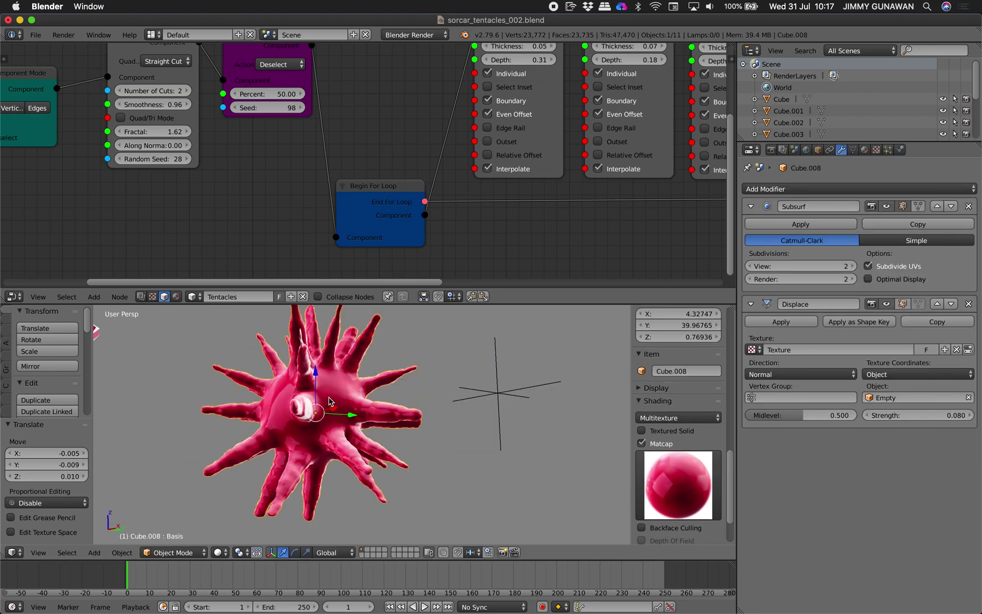
{"action": "middle_click_drag", "start_coordinate": [329, 398], "coordinate": [336, 393]}
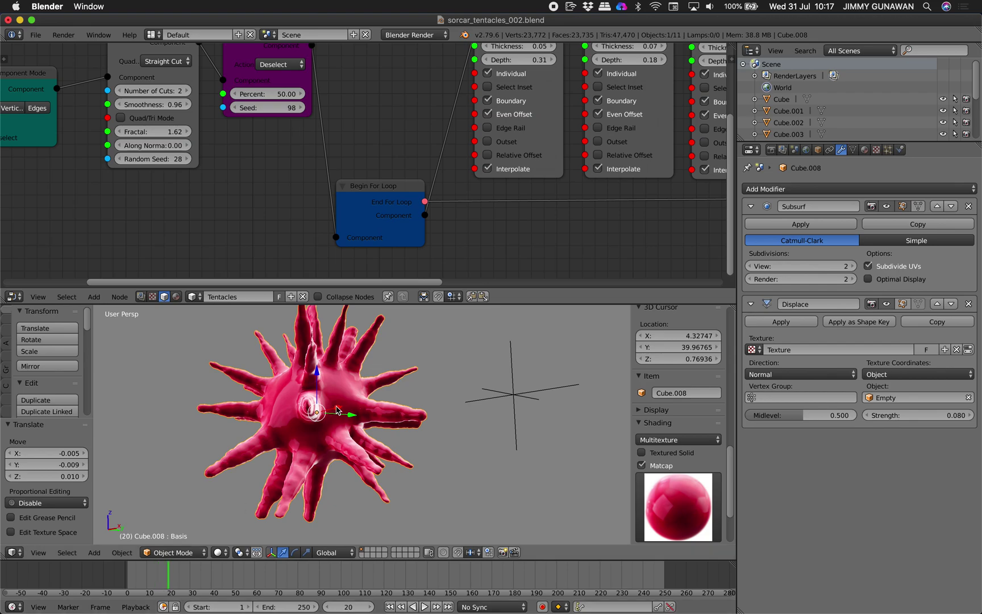
{"action": "key", "text": "alt+a"}
{"action": "left_click", "coordinate": [853, 150]}
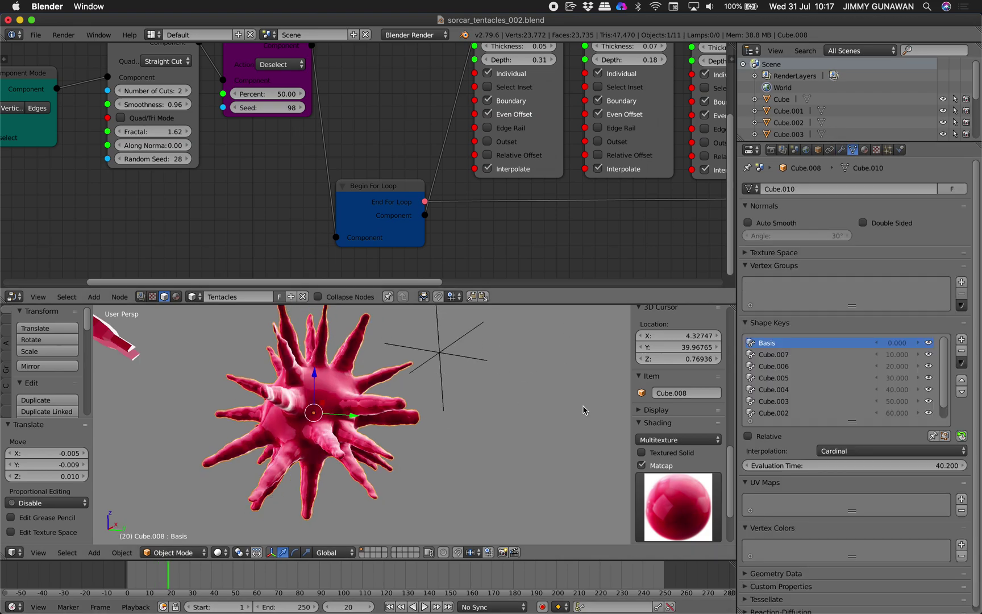
{"action": "left_click_drag", "start_coordinate": [847, 466], "coordinate": [827, 466]}
{"action": "left_click_drag", "start_coordinate": [886, 465], "coordinate": [932, 465]}
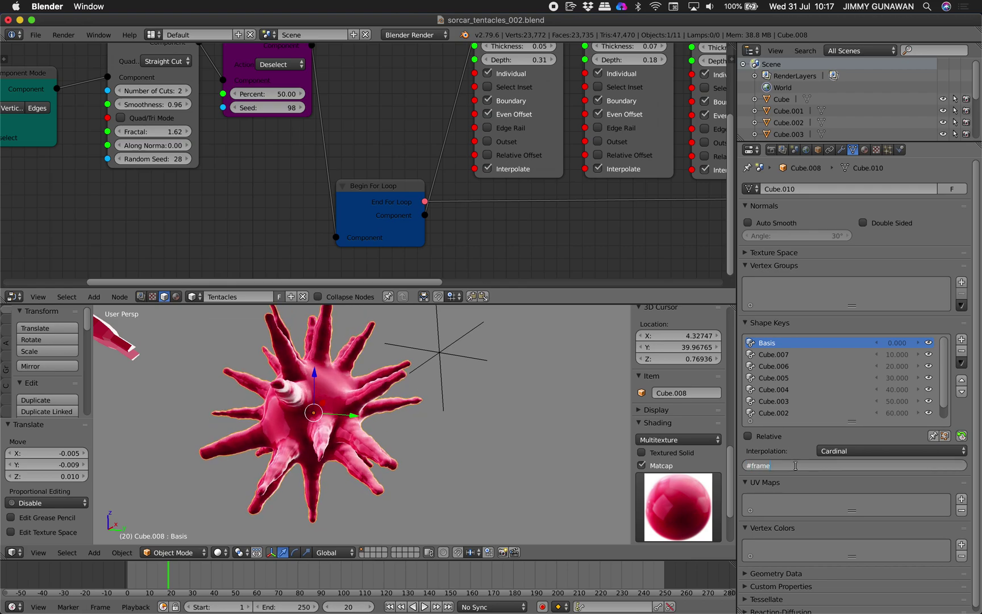
- Drive the shape keys' Evaluation Time with #frame and edit the driver expression to add a modulo (frame %)
{"action": "key", "text": "Return"}
{"action": "left_click", "coordinate": [798, 469]}
{"action": "double_click", "coordinate": [798, 467]}
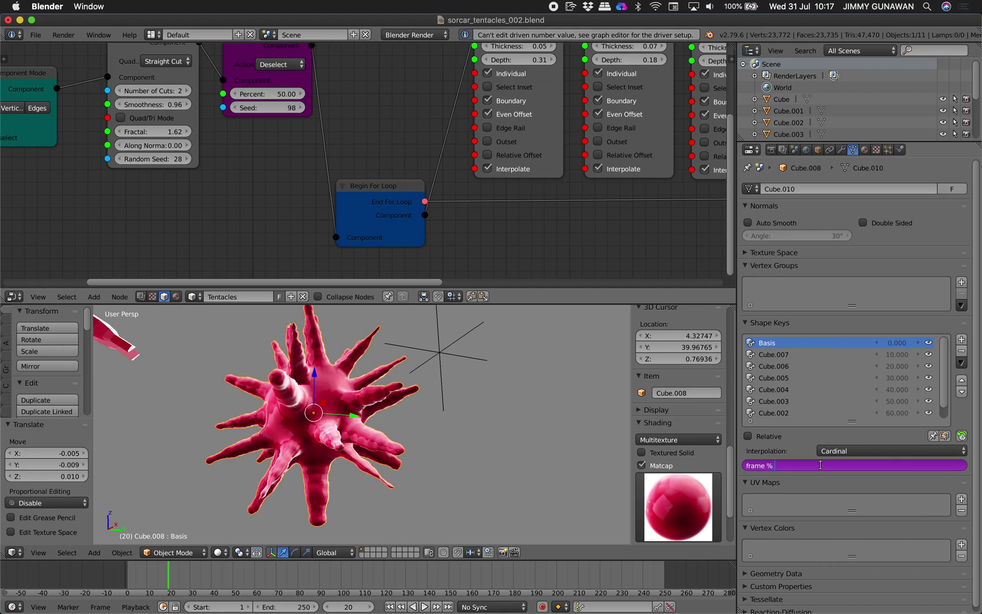
{"action": "key", "text": "Escape"}
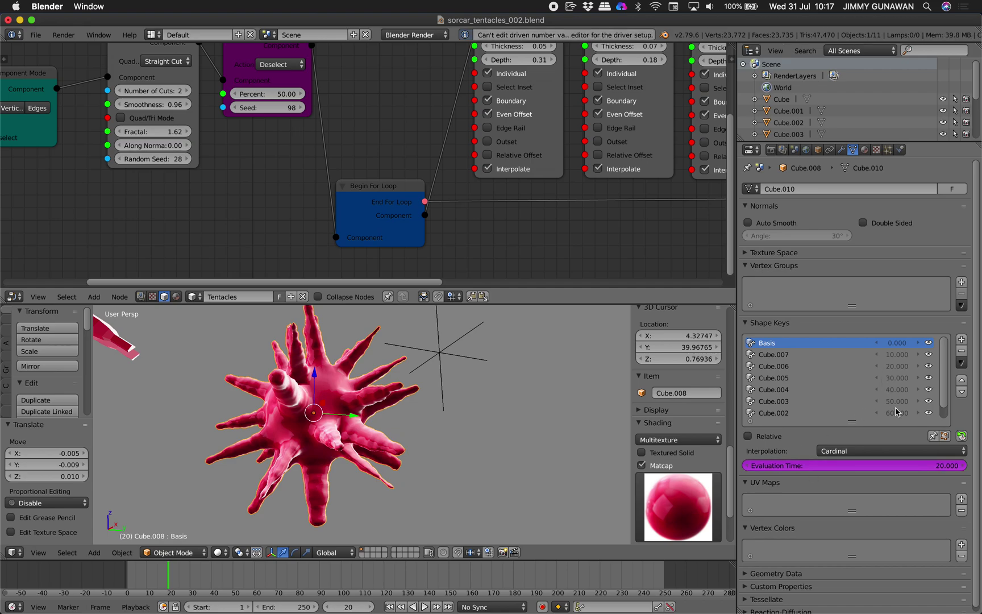
- Play the driven shape-key animation from the start and check the morphing creature beside the source creatures
{"action": "middle_click_drag", "start_coordinate": [570, 434], "coordinate": [591, 435]}
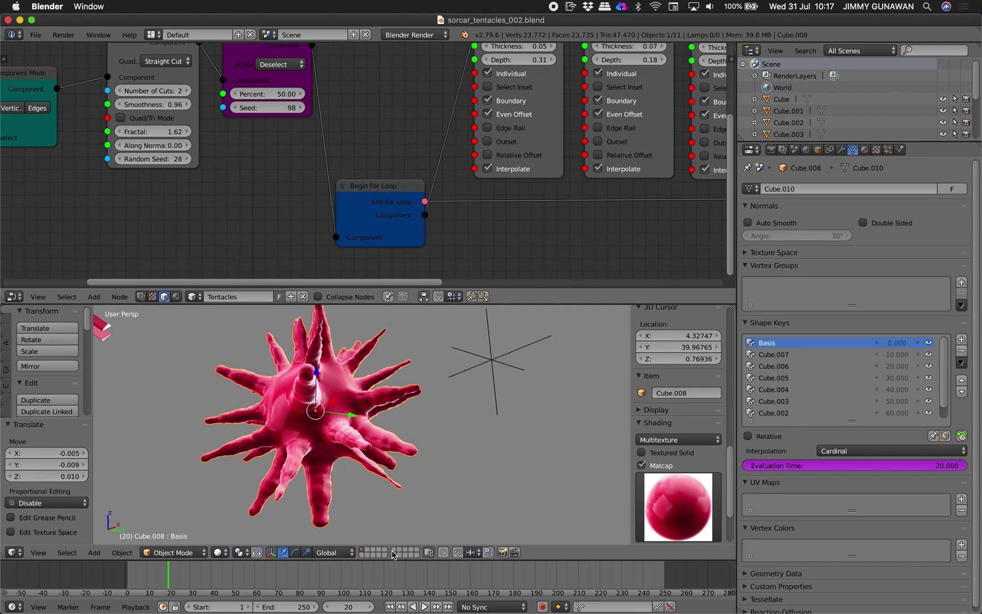
{"action": "left_click", "coordinate": [391, 606]}
{"action": "left_click", "coordinate": [425, 606]}
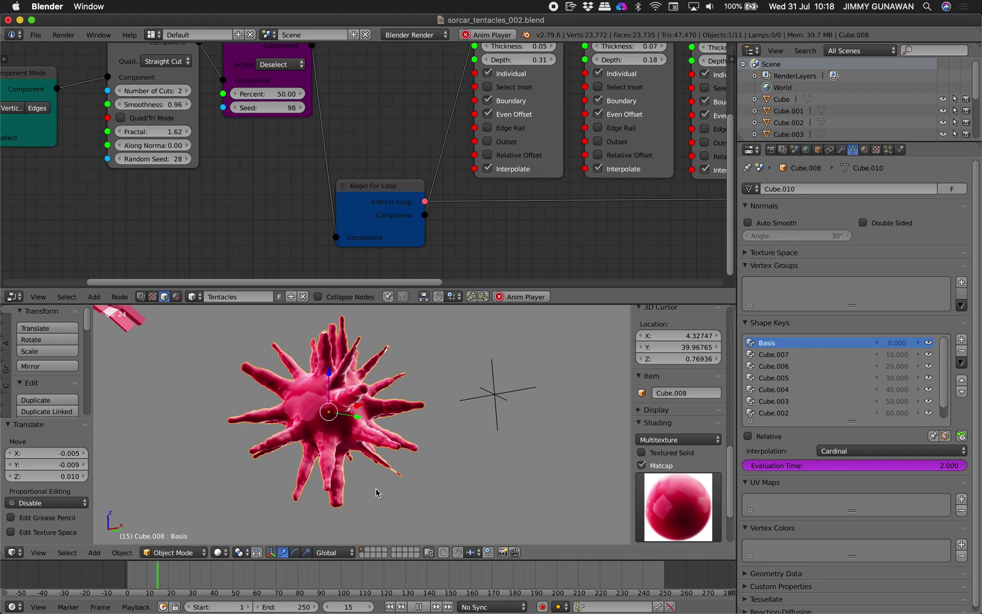
{"action": "scroll", "coordinate": [342, 427], "scroll_direction": "down", "scroll_amount": 5}
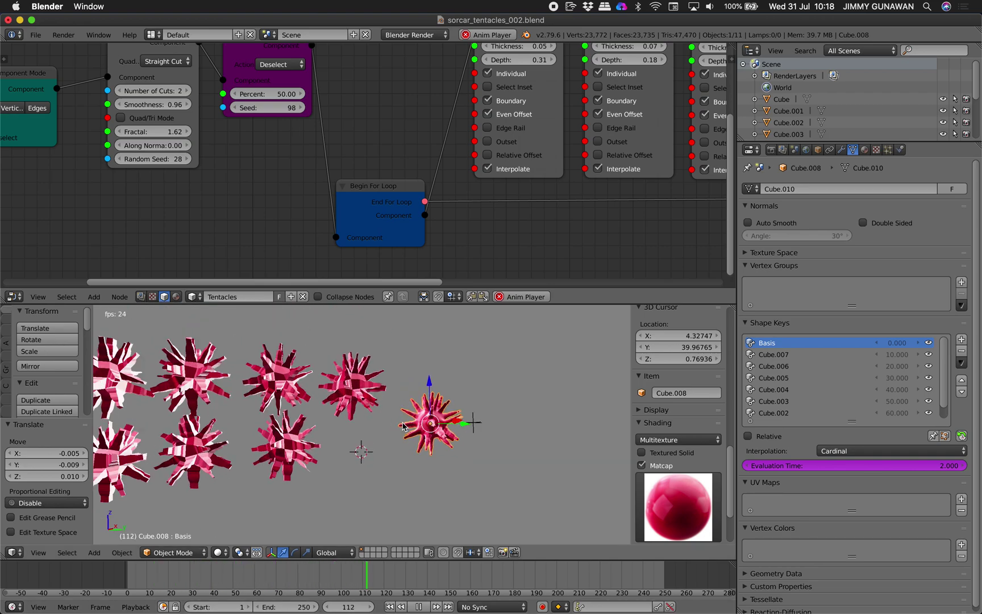
{"action": "left_click", "coordinate": [416, 605]}
- Duplicate a faceted creature from the upper row and place the copy in the gap of the lower row
{"action": "middle_click_drag", "start_coordinate": [341, 420], "coordinate": [289, 430]}
{"action": "right_click", "coordinate": [221, 357]}
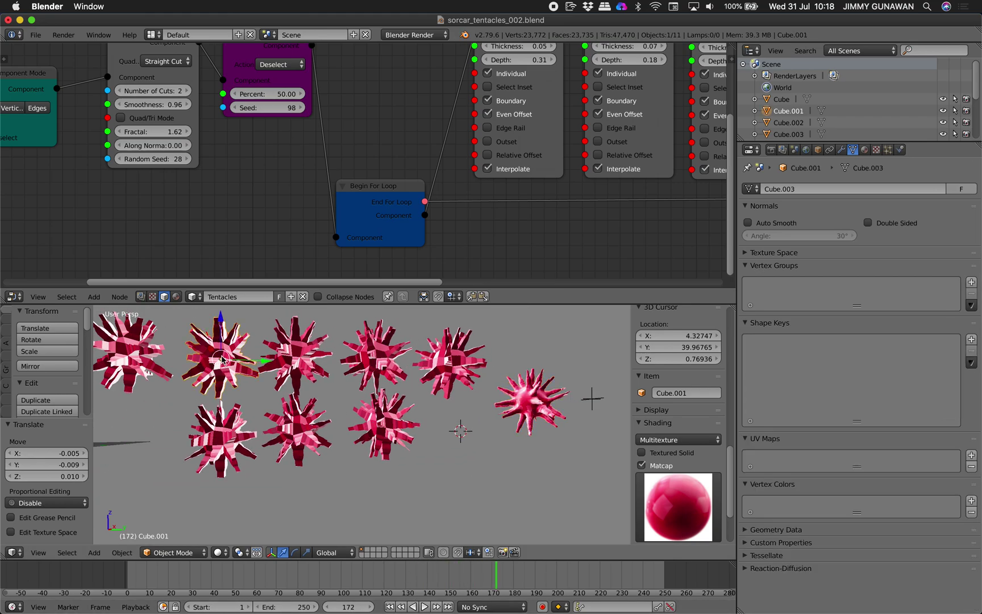
{"action": "key", "text": "shift+d"}
{"action": "left_click", "coordinate": [454, 426]}
{"action": "scroll", "coordinate": [455, 426], "scroll_direction": "down", "scroll_amount": 1}
{"action": "middle_click_drag", "start_coordinate": [455, 426], "coordinate": [330, 429], "text": "shift"}
- Place another duplicate of the faceted creature and delete it
{"action": "key", "text": "shift+d"}
{"action": "left_click", "coordinate": [601, 352]}
{"action": "scroll", "coordinate": [503, 390], "scroll_direction": "down", "scroll_amount": 1}
{"action": "middle_click_drag", "start_coordinate": [497, 391], "coordinate": [398, 404], "text": "shift"}
{"action": "key", "text": "x"}
{"action": "left_click", "coordinate": [528, 394]}
- Select the smoothed creature and play its morph animation up close
{"action": "scroll", "coordinate": [492, 392], "scroll_direction": "up", "scroll_amount": 5}
{"action": "right_click", "coordinate": [527, 399]}
{"action": "scroll", "coordinate": [401, 400], "scroll_direction": "up", "scroll_amount": 3}
{"action": "scroll", "coordinate": [398, 404], "scroll_direction": "down", "scroll_amount": 2}
{"action": "key", "text": "alt+a"}
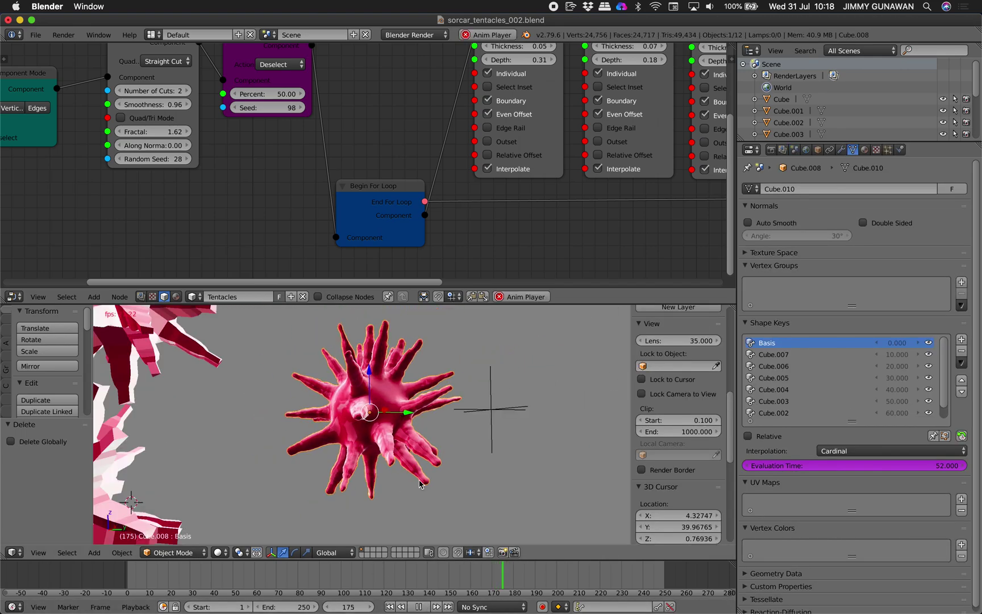
- Move the smoothed creature past the Empty, farther away from the faceted creatures
{"action": "scroll", "coordinate": [419, 457], "scroll_direction": "down", "scroll_amount": 2}
{"action": "middle_click_drag", "start_coordinate": [424, 433], "coordinate": [389, 427]}
{"action": "key", "text": "g"}
{"action": "left_click", "coordinate": [520, 418]}
- Scale the smoothed creature up by about 1.383 and save the file
{"action": "middle_click_drag", "start_coordinate": [520, 418], "coordinate": [449, 420], "text": "shift"}
{"action": "key", "text": "s"}
{"action": "left_click", "coordinate": [455, 429]}
{"action": "key", "text": "ctrl+s"}
{"action": "left_click", "coordinate": [450, 420]}
- Enable Soft Body physics on the creature and set its friction to 1.100
{"action": "left_click", "coordinate": [900, 149]}
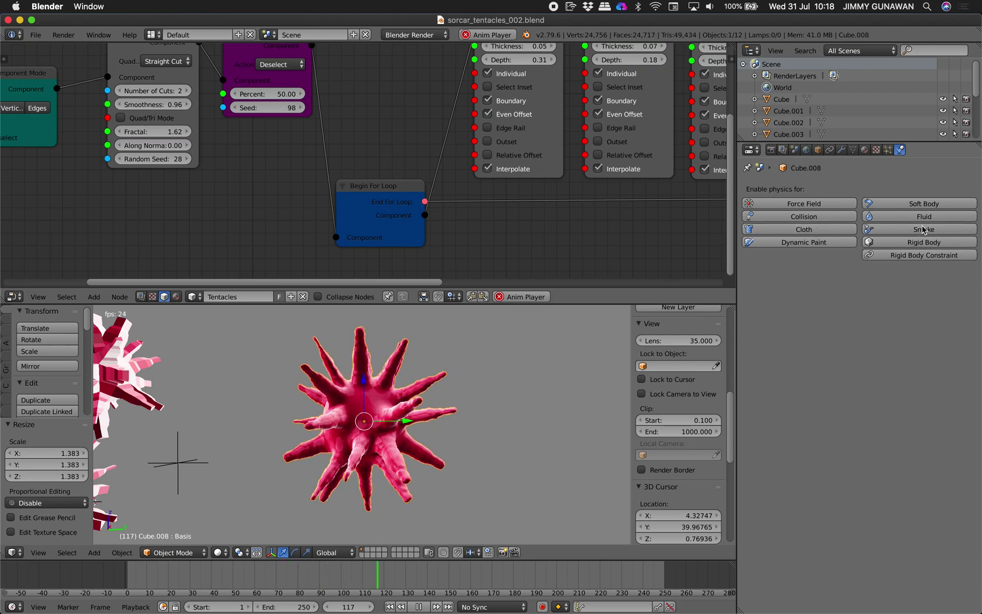
{"action": "left_click", "coordinate": [916, 204]}
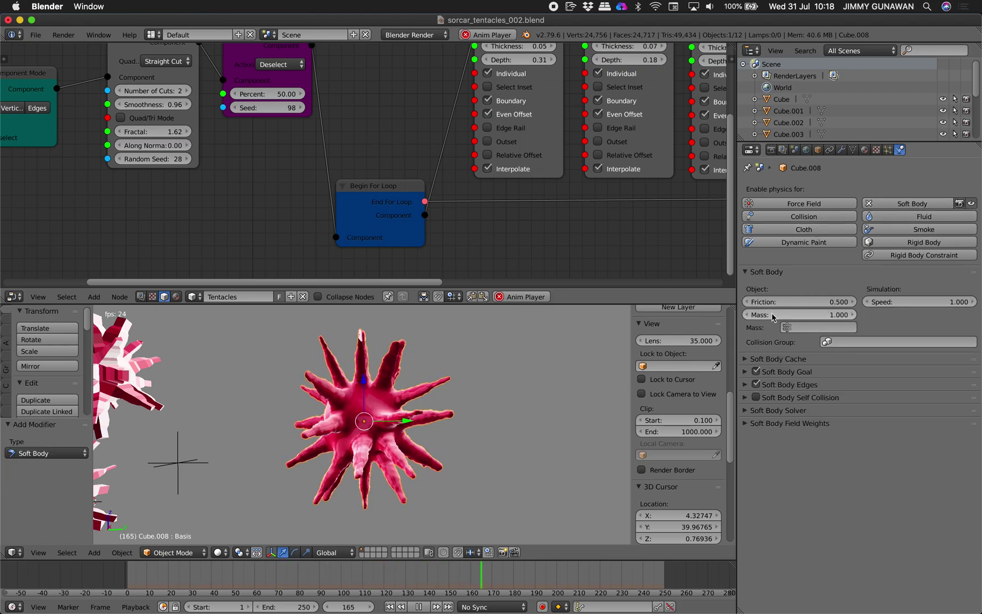
{"action": "left_click_drag", "start_coordinate": [794, 304], "coordinate": [824, 303]}
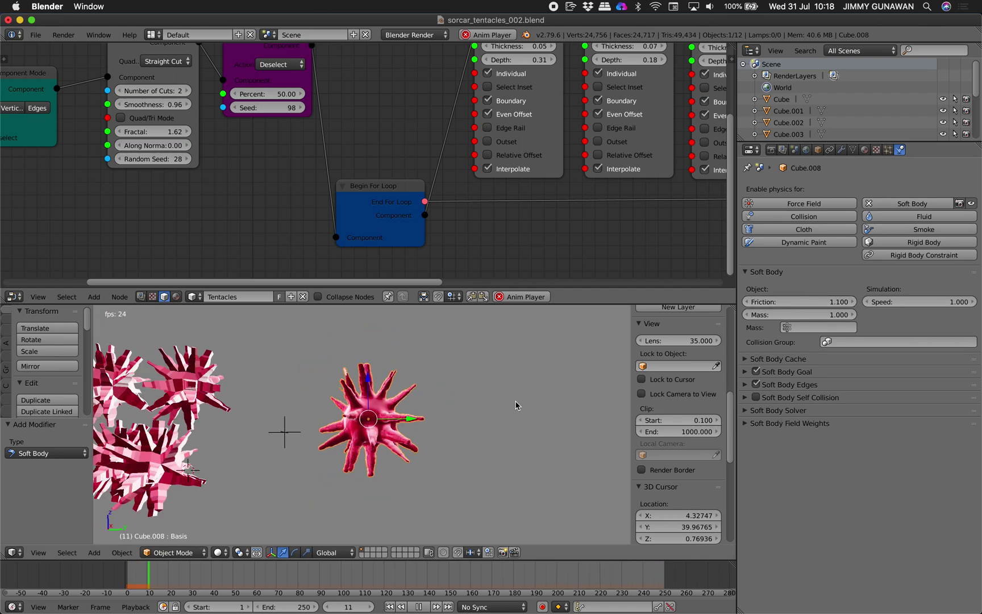
- Add a Turbulence force field and place it between the Empty and the creature
{"action": "key", "text": "shift+a"}
{"action": "mouse_move", "coordinate": [509, 467]}
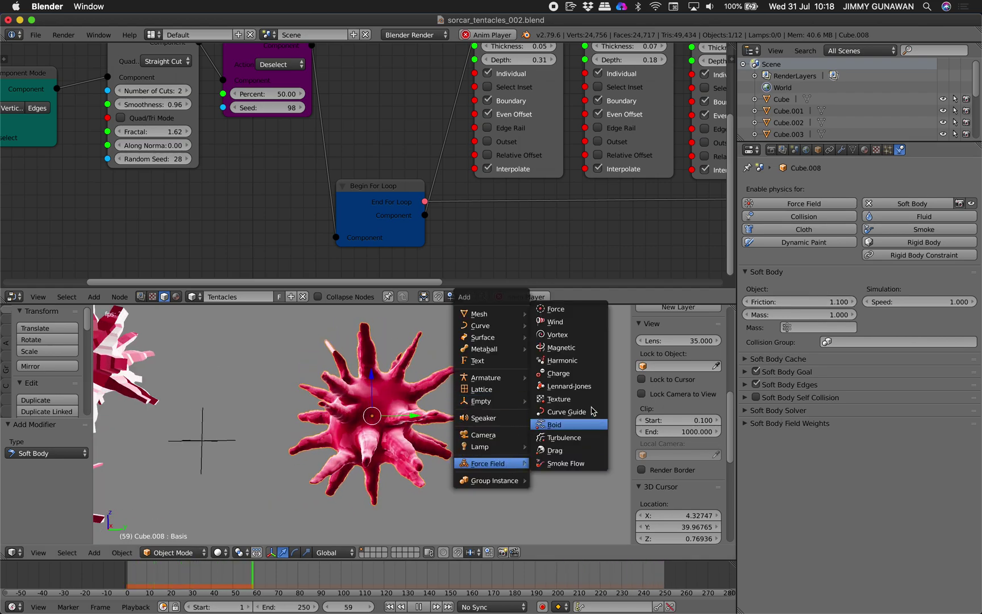
{"action": "left_click", "coordinate": [563, 437]}
{"action": "key", "text": "g"}
{"action": "left_click", "coordinate": [539, 398]}
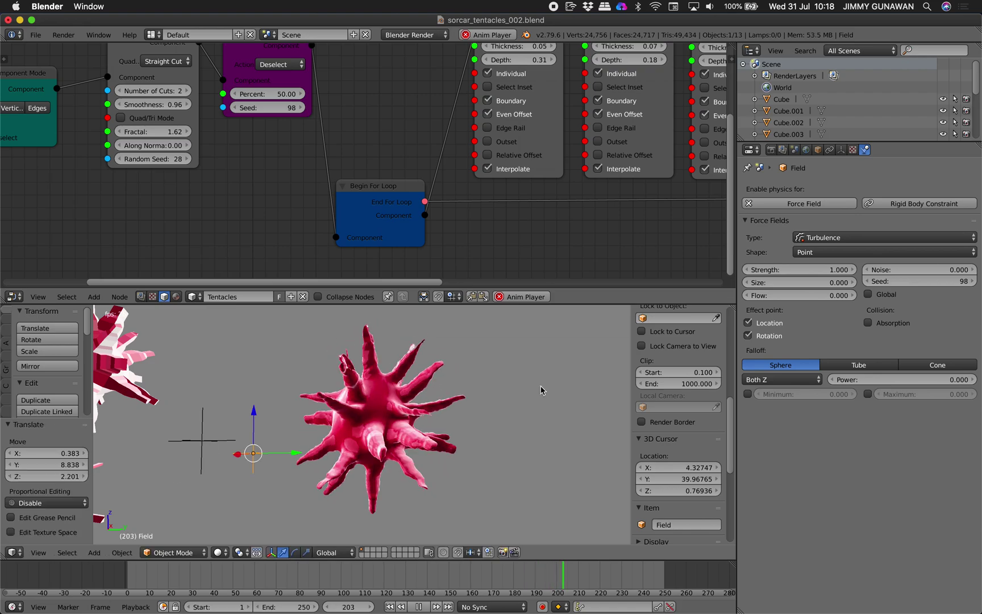
- Set the turbulence field's strength to 39, size to 0.140, noise to 1.400 and flow to 1.000
{"action": "mouse_move", "coordinate": [792, 270]}
{"action": "left_mouse_down"}
{"action": "mouse_move", "coordinate": [819, 271]}
{"action": "mouse_move", "coordinate": [792, 270]}
{"action": "left_mouse_up"}
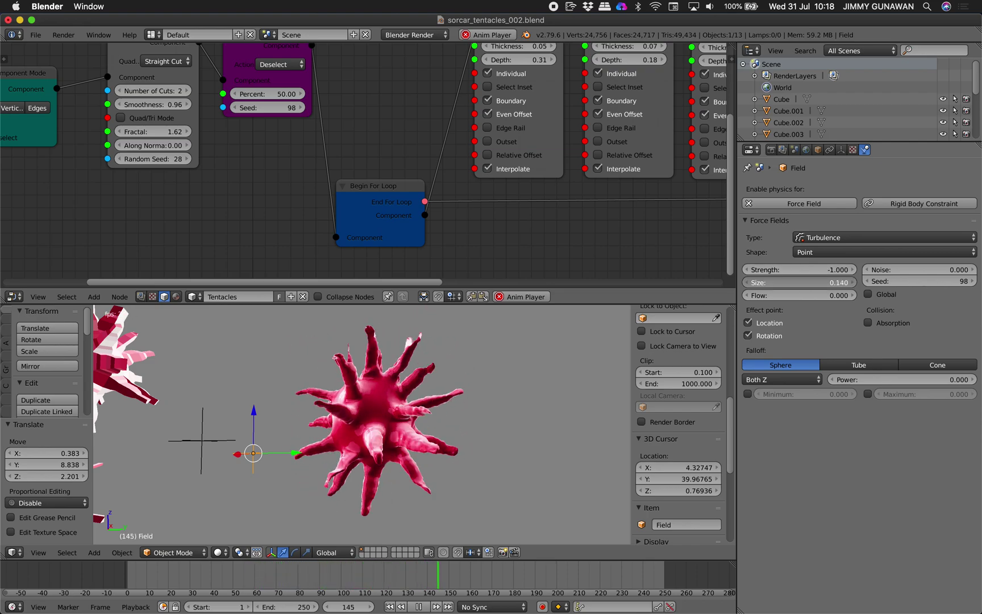
{"action": "left_click_drag", "start_coordinate": [890, 270], "coordinate": [929, 270]}
{"action": "left_click_drag", "start_coordinate": [818, 296], "coordinate": [824, 269]}
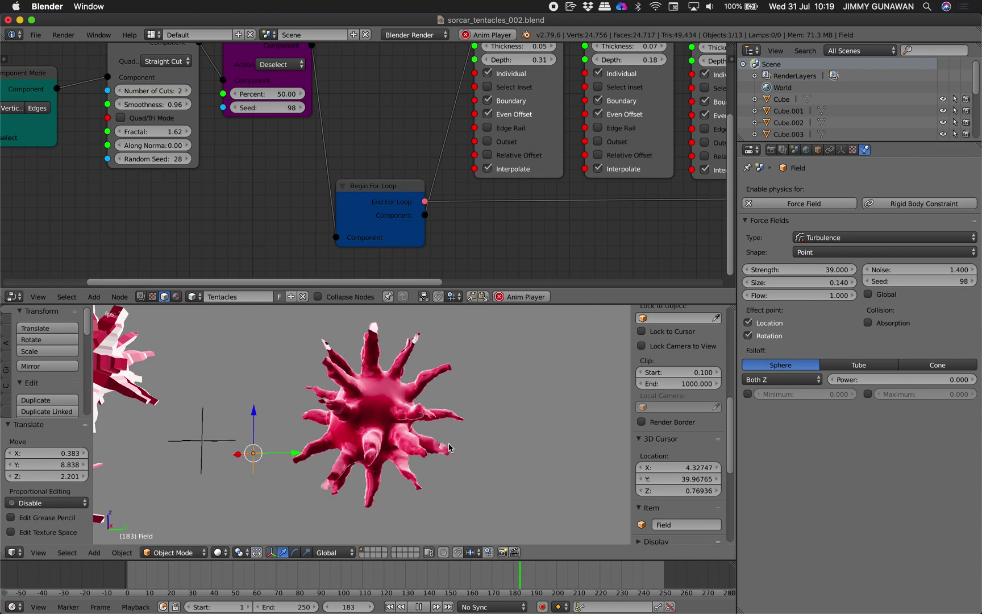
- Set the creature's Displace modifier strength to 0.120
{"action": "middle_click_drag", "start_coordinate": [383, 406], "coordinate": [410, 425]}
{"action": "scroll", "coordinate": [410, 424], "scroll_direction": "up", "scroll_amount": 2}
{"action": "right_click", "coordinate": [406, 422]}
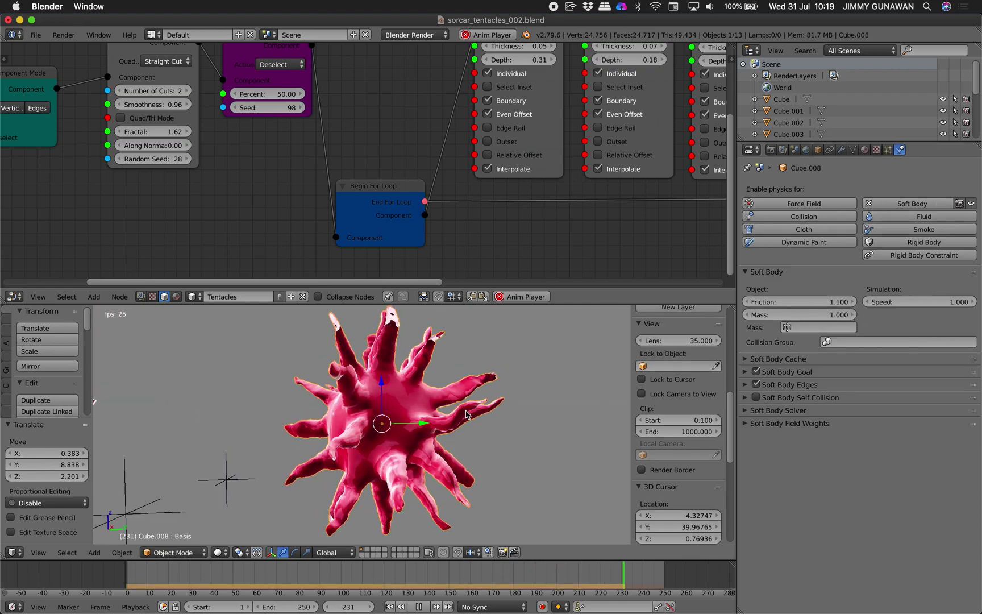
{"action": "left_click", "coordinate": [841, 149]}
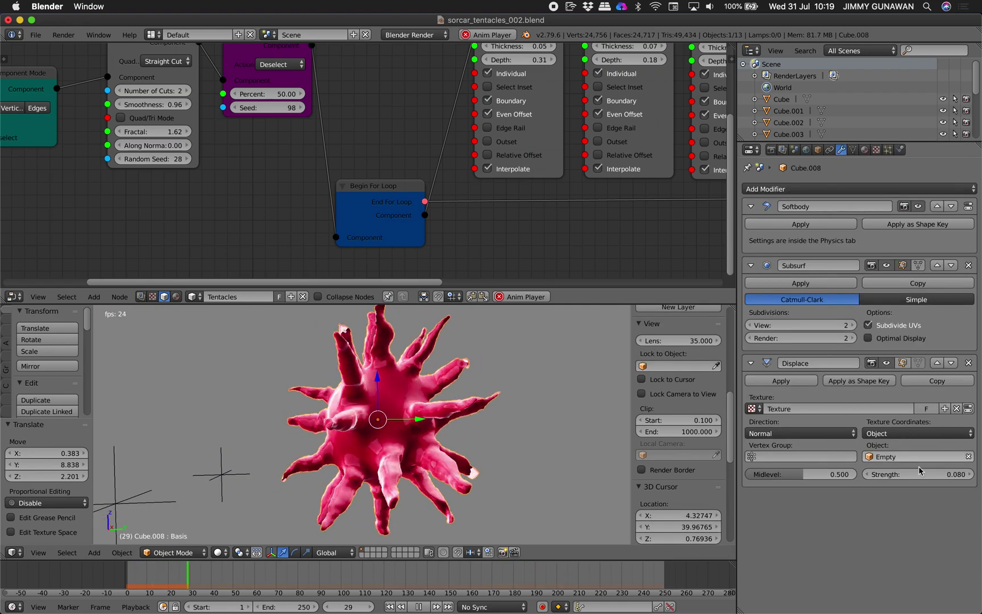
{"action": "left_click_drag", "start_coordinate": [923, 476], "coordinate": [937, 476]}
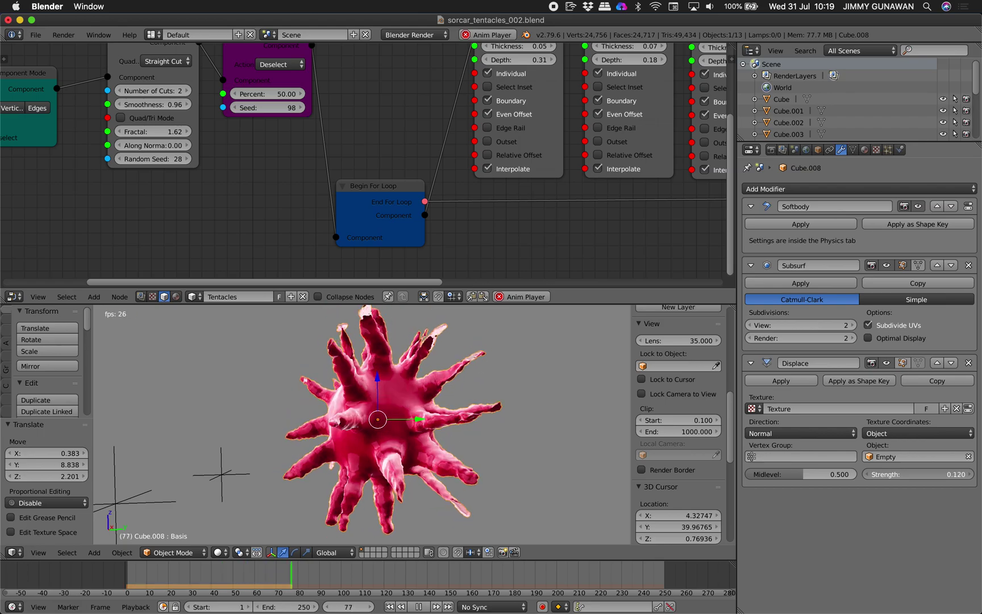
- Move the turbulence field to the opposite side of the creature
{"action": "right_click", "coordinate": [221, 473]}
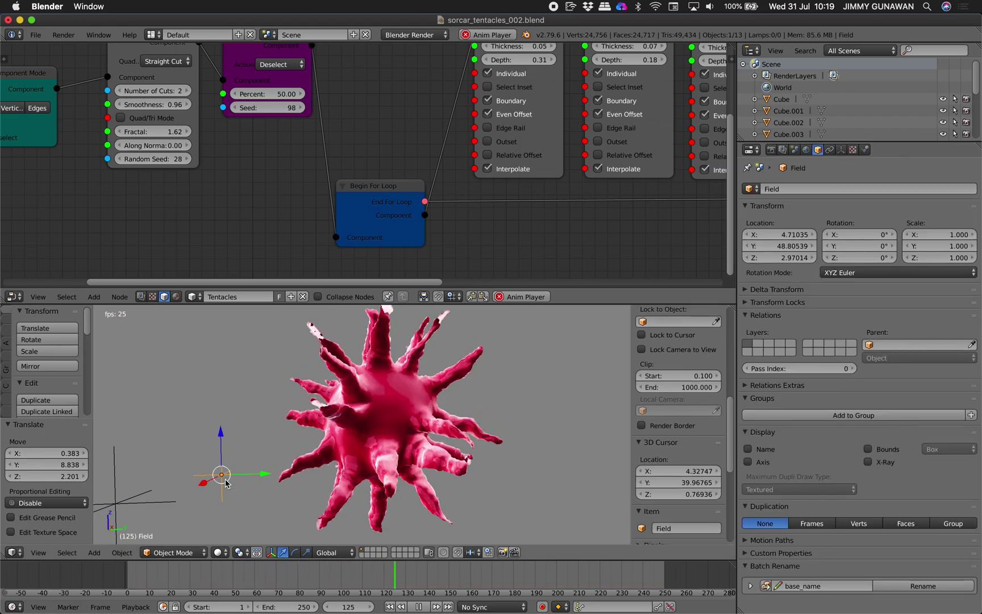
{"action": "key", "text": "g"}
{"action": "left_click", "coordinate": [481, 442]}
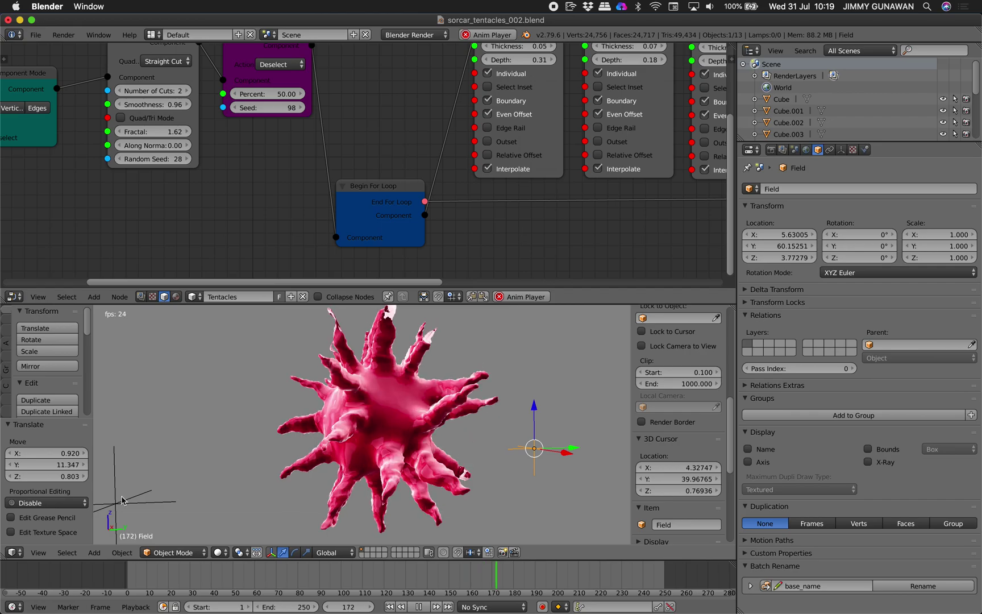
- Move the displacement Empty close beside the creature, opposite the turbulence field
{"action": "right_click", "coordinate": [123, 501]}
{"action": "key", "text": "g"}
{"action": "left_click", "coordinate": [479, 439]}
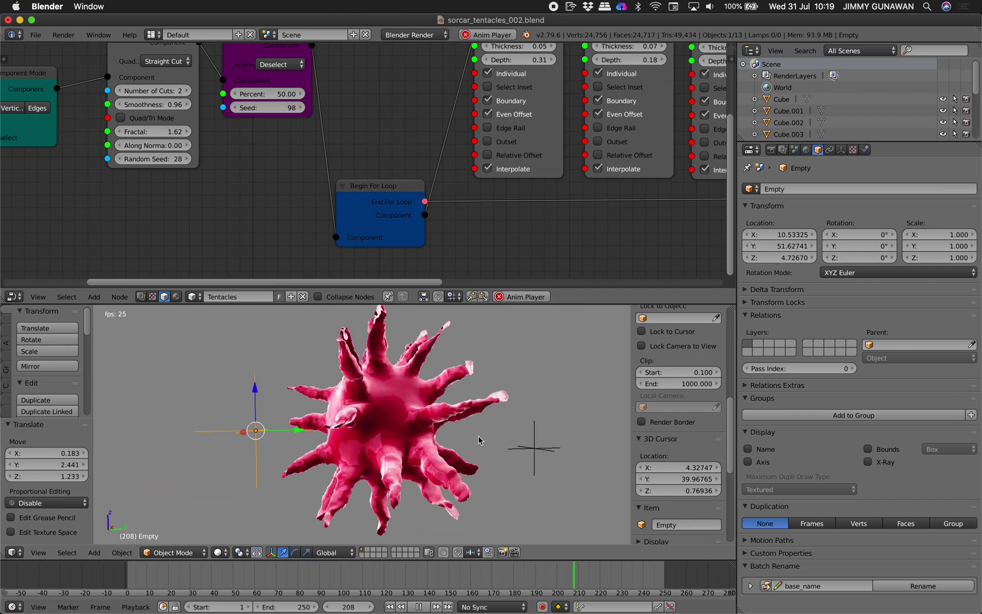
- Scale the turbulence field to about 2.140 and reposition it closer to the creature
{"action": "right_click", "coordinate": [535, 447]}
{"action": "scroll", "coordinate": [976, 131], "scroll_direction": "down", "scroll_amount": 5}
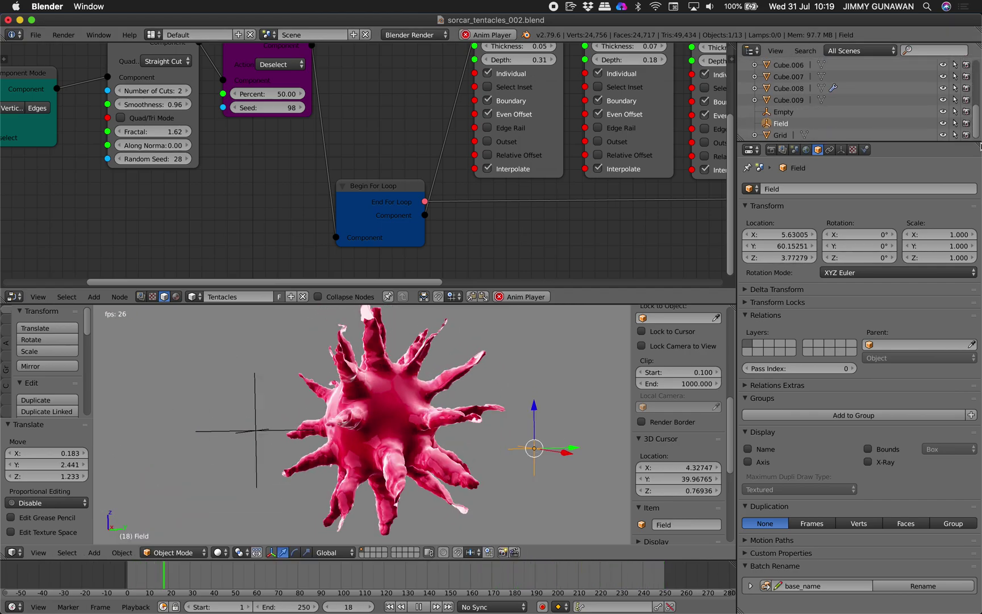
{"action": "key", "text": "g"}
{"action": "left_click", "coordinate": [470, 423]}
{"action": "key", "text": "s"}
{"action": "left_click", "coordinate": [591, 473]}
{"action": "key", "text": "g"}
{"action": "left_click", "coordinate": [559, 455]}
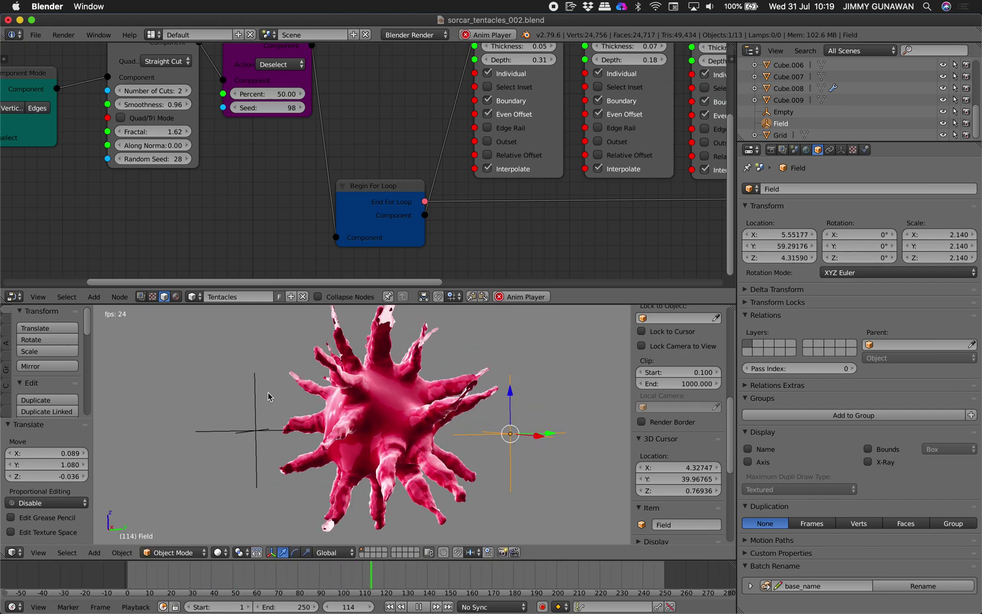
- Move the displacement Empty up and away from the creature
{"action": "right_click", "coordinate": [257, 423]}
{"action": "key", "text": "g"}
{"action": "left_click", "coordinate": [187, 373]}
- Set the creature's Displace modifier strength to 0.040
{"action": "right_click", "coordinate": [363, 406]}
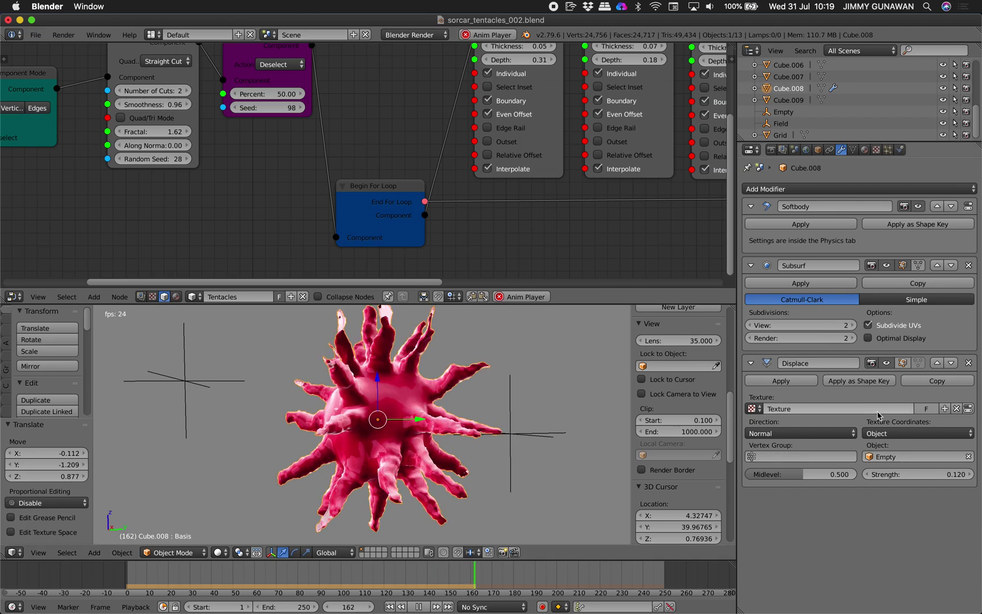
{"action": "left_click_drag", "start_coordinate": [948, 474], "coordinate": [966, 474]}
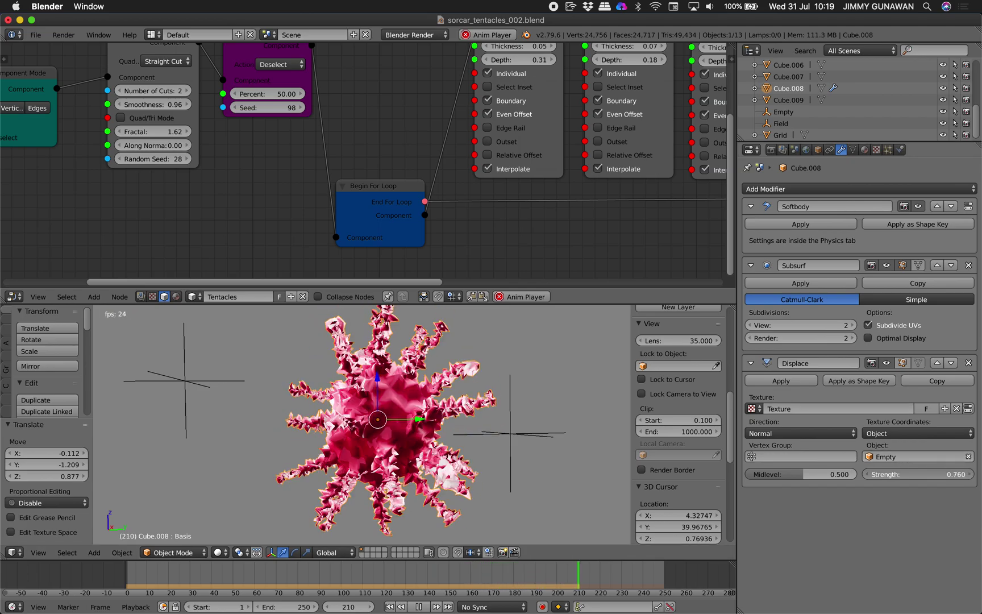
{"action": "left_click_drag", "start_coordinate": [948, 474], "coordinate": [954, 474]}
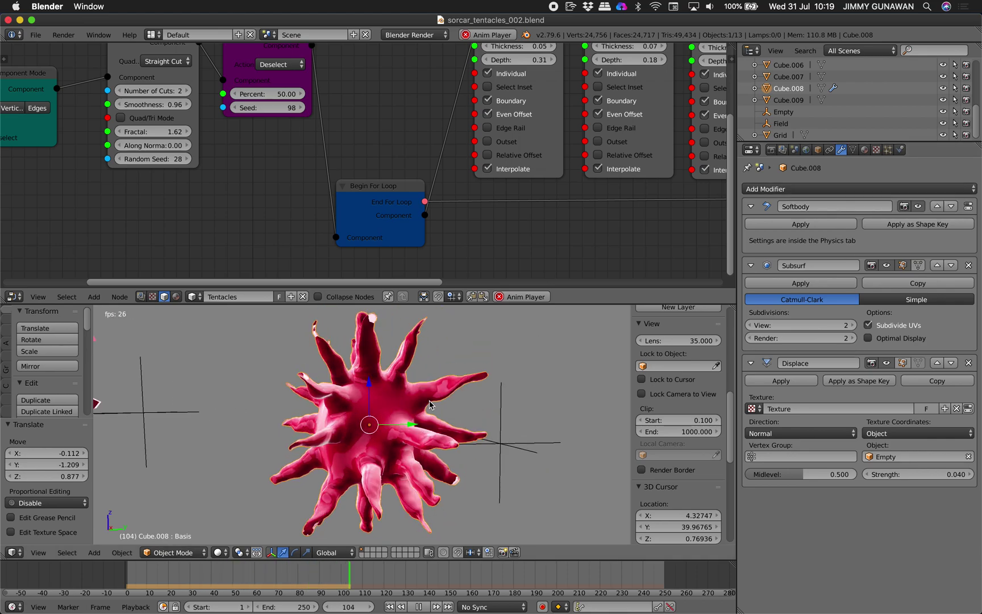
- Set the turbulence force field's strength to 44.000
{"action": "right_click", "coordinate": [461, 438]}
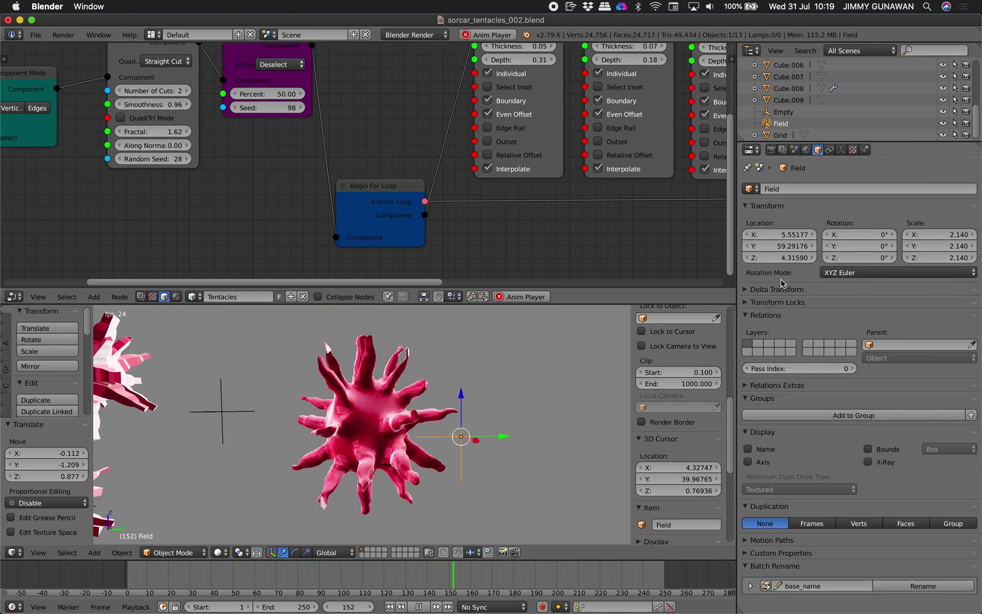
{"action": "left_click", "coordinate": [864, 150]}
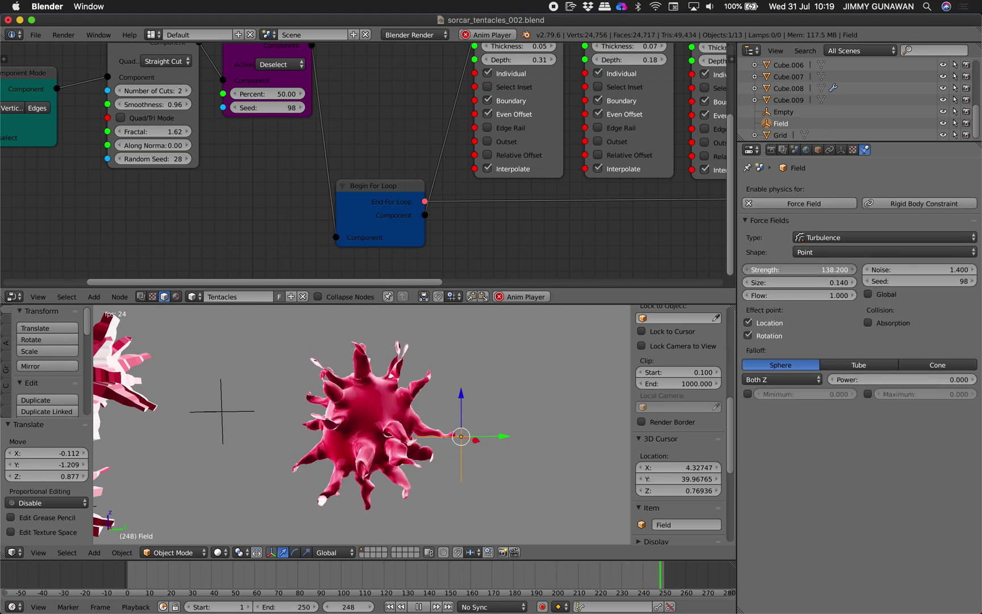
{"action": "left_click_drag", "start_coordinate": [801, 272], "coordinate": [795, 273]}
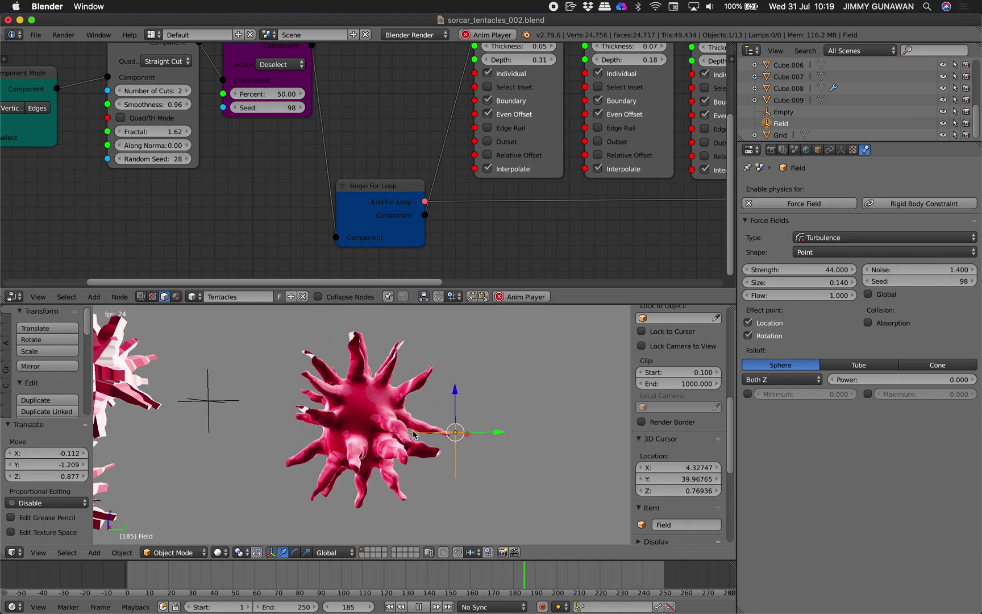
- Rotate the smooth creature freely with two trackball rotations during playback and stop the animation
{"action": "right_click", "coordinate": [414, 435]}
{"action": "key", "text": "r"}
{"action": "key", "text": "r"}
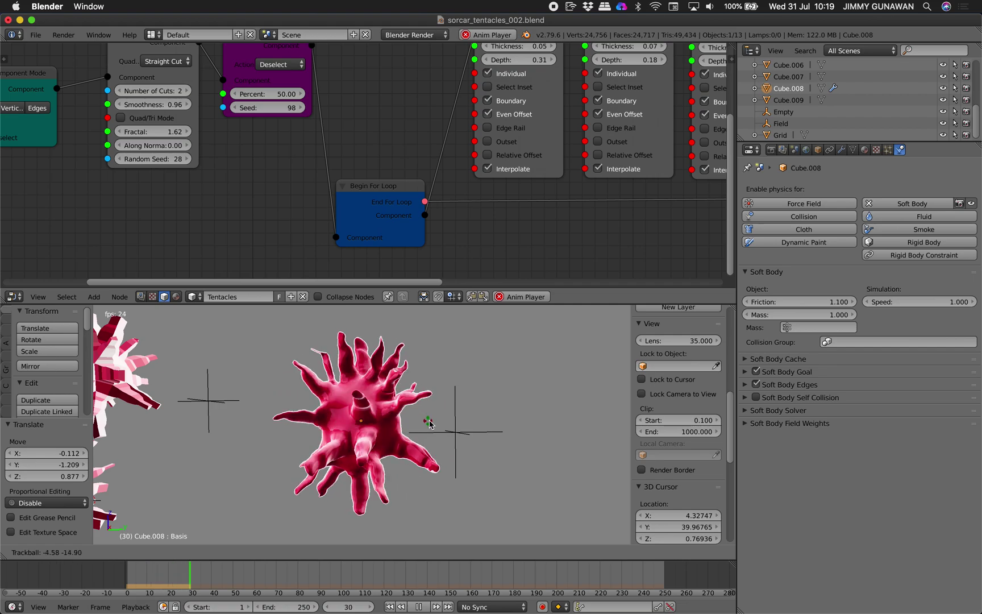
{"action": "left_click", "coordinate": [414, 426]}
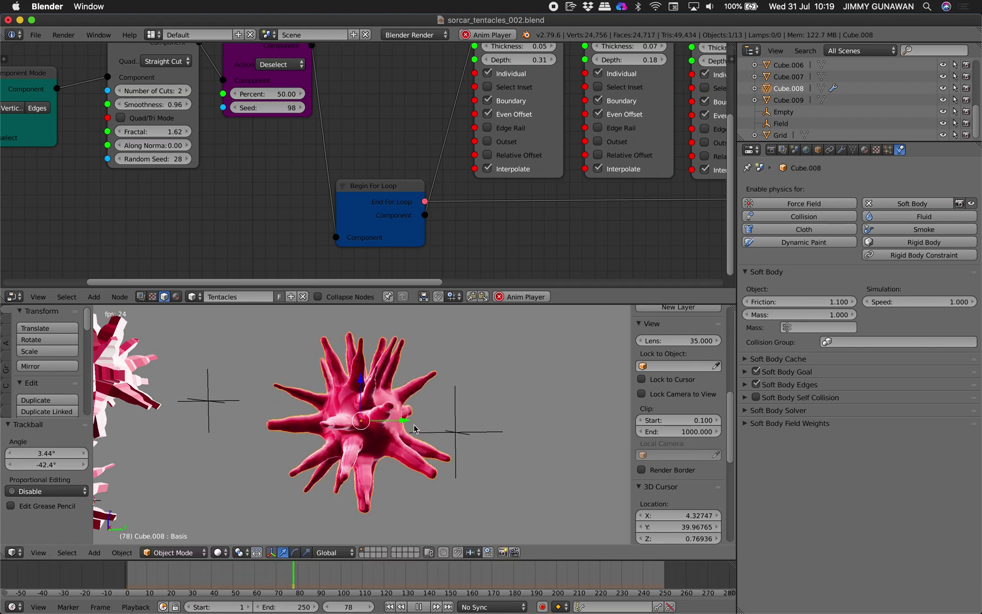
{"action": "key", "text": "r"}
{"action": "key", "text": "r"}
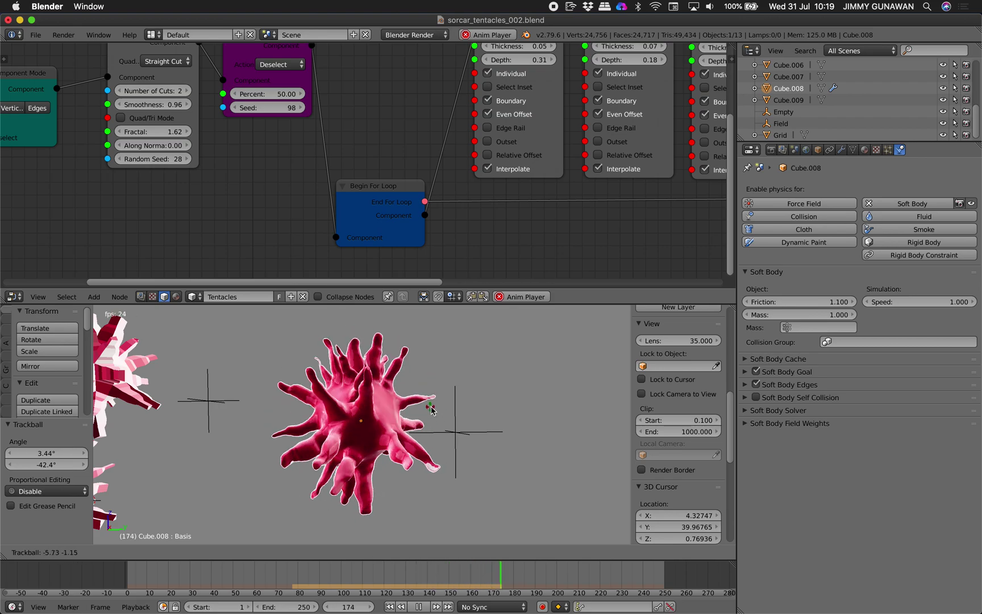
{"action": "left_click", "coordinate": [451, 427]}
{"action": "middle_click_drag", "start_coordinate": [452, 428], "coordinate": [425, 447]}
{"action": "left_click", "coordinate": [420, 607]}
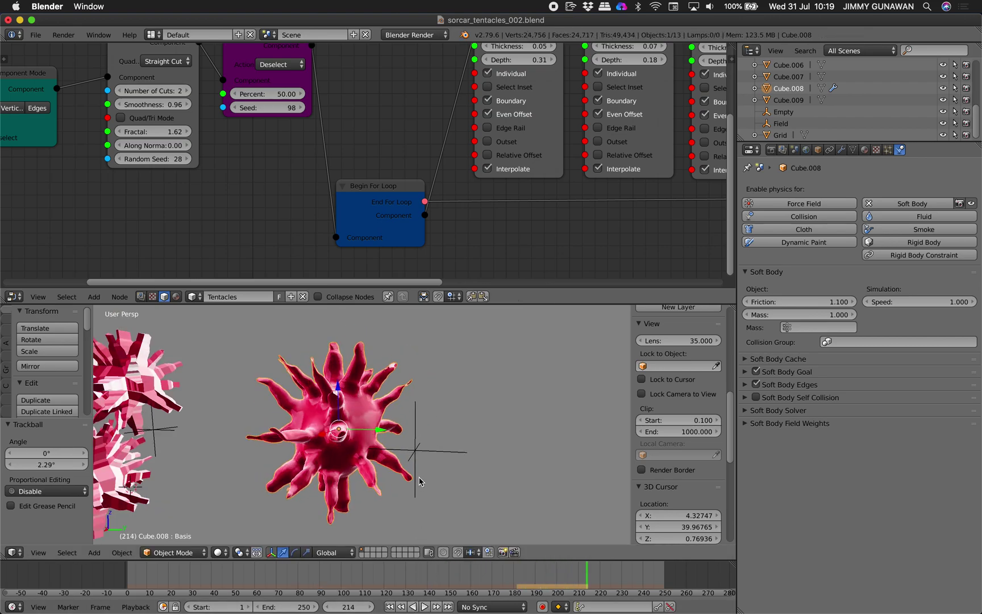
- Select the first original creature in the row and examine the rest of its node tree up to the Refresh Mesh Output node
{"action": "scroll", "coordinate": [392, 463], "scroll_direction": "down", "scroll_amount": 5}
{"action": "middle_click_drag", "start_coordinate": [237, 447], "coordinate": [490, 476], "text": "shift"}
{"action": "scroll", "coordinate": [341, 440], "scroll_direction": "up", "scroll_amount": 2}
{"action": "right_click", "coordinate": [330, 436]}
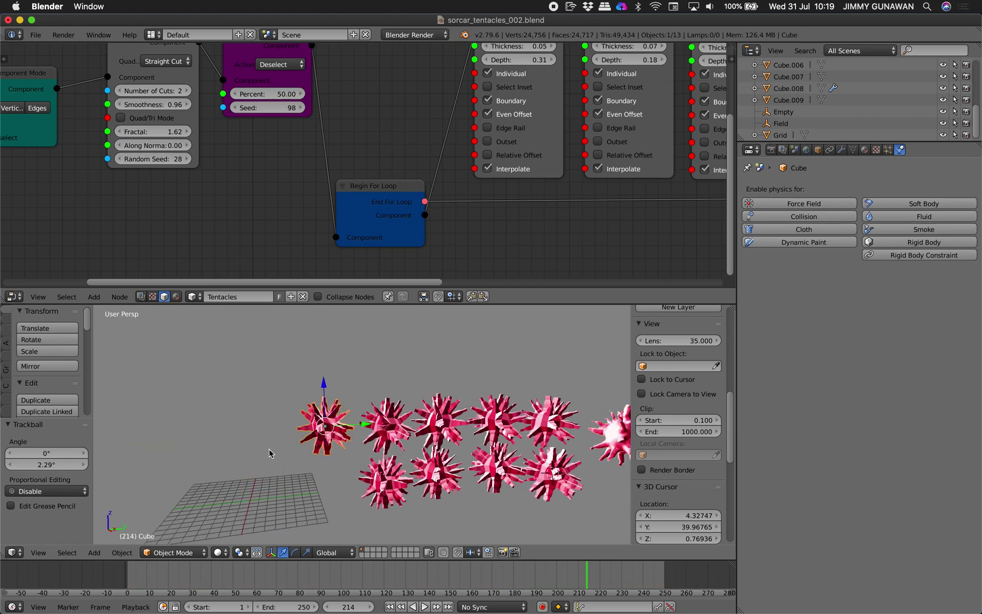
{"action": "middle_click_drag", "start_coordinate": [248, 459], "coordinate": [244, 454], "text": "shift"}
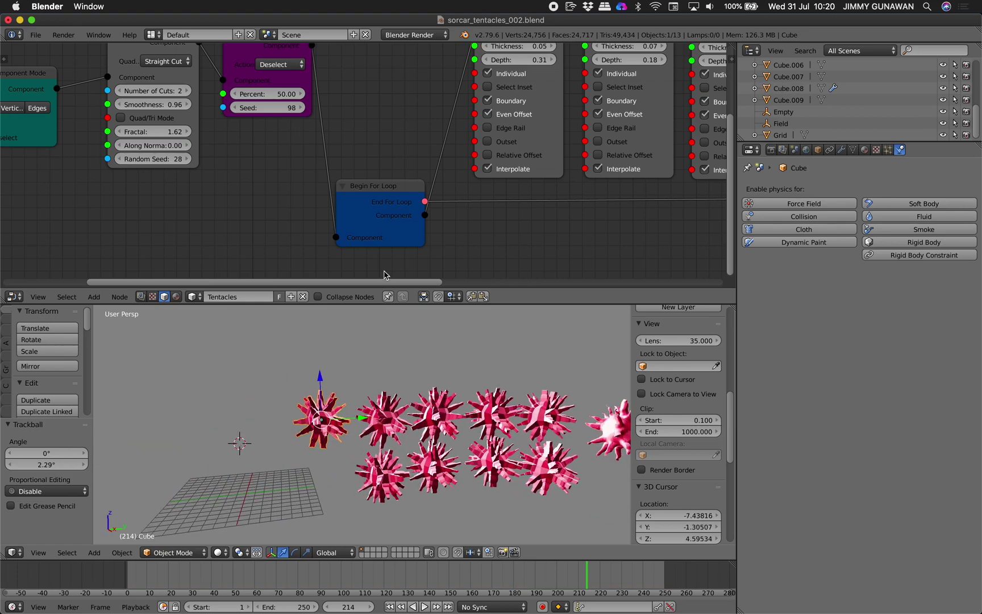
{"action": "scroll", "coordinate": [422, 233], "scroll_direction": "down", "scroll_amount": 4}
{"action": "scroll", "coordinate": [429, 192], "scroll_direction": "right", "scroll_amount": 10}
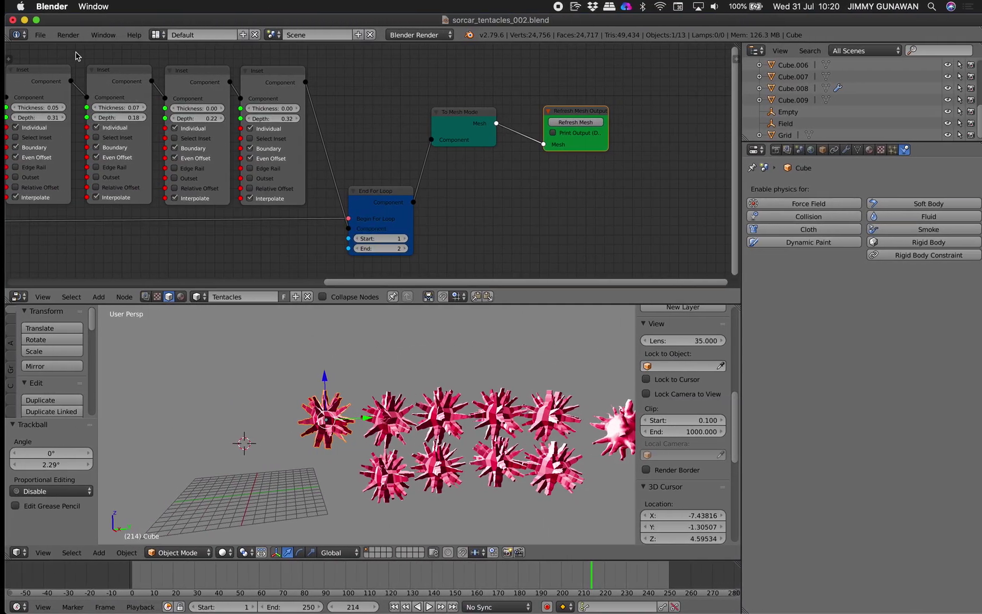
- Start a fresh default scene and delete its camera, cube and lamp
{"action": "left_click", "coordinate": [32, 21]}
{"action": "left_click_drag", "start_coordinate": [341, 62], "coordinate": [292, 213]}
{"action": "left_click", "coordinate": [362, 147]}
{"action": "left_click_drag", "start_coordinate": [382, 135], "coordinate": [311, 111]}
{"action": "left_click", "coordinate": [289, 117]}
{"action": "left_click", "coordinate": [493, 185]}
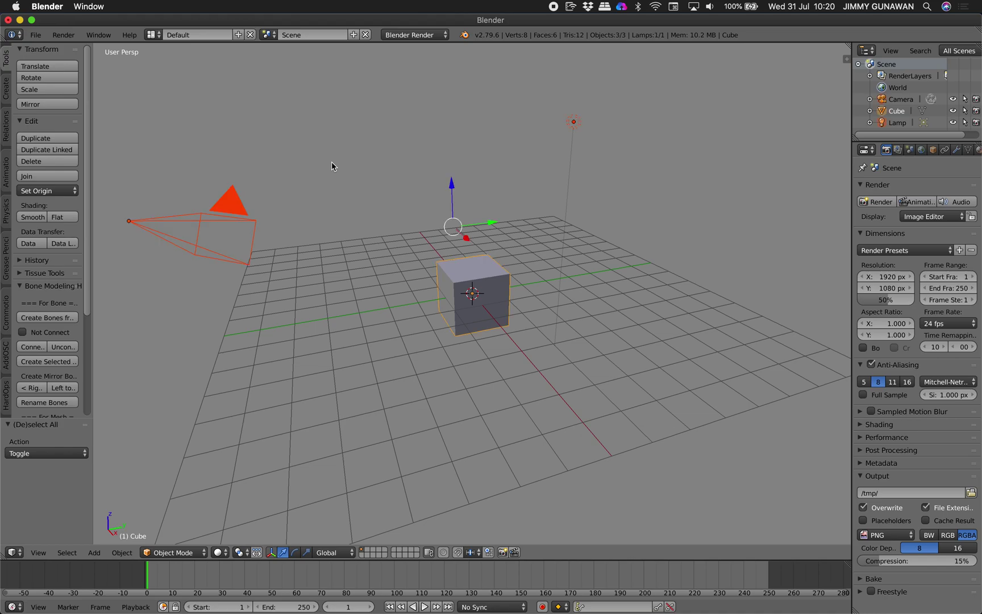
{"action": "key", "text": "Delete"}
- Reopen the recent file sorcar_tentacles_002.blend and save it as sorcar_tentacles_003.blend
{"action": "left_click", "coordinate": [35, 35]}
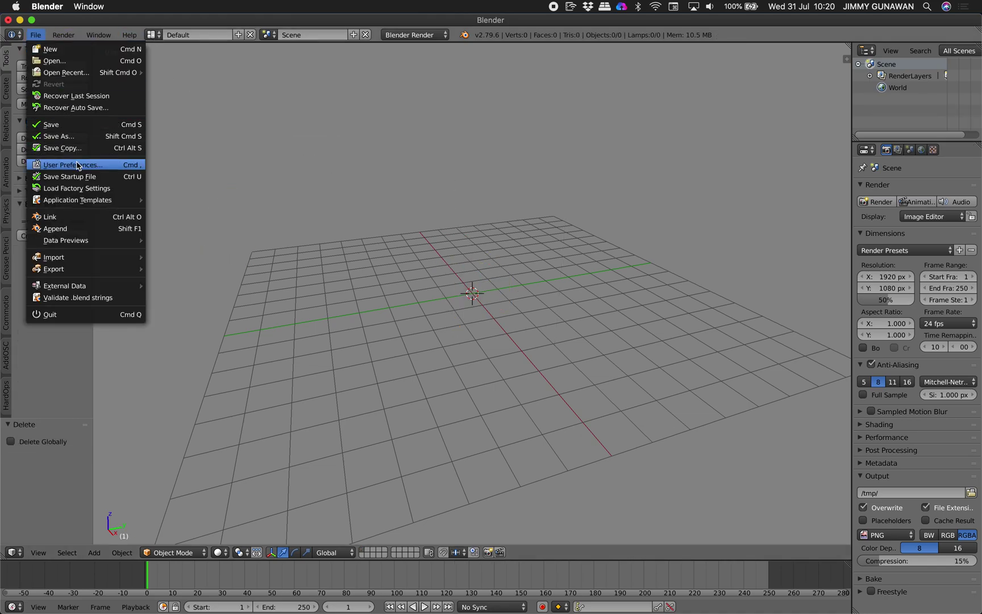
{"action": "mouse_move", "coordinate": [94, 72]}
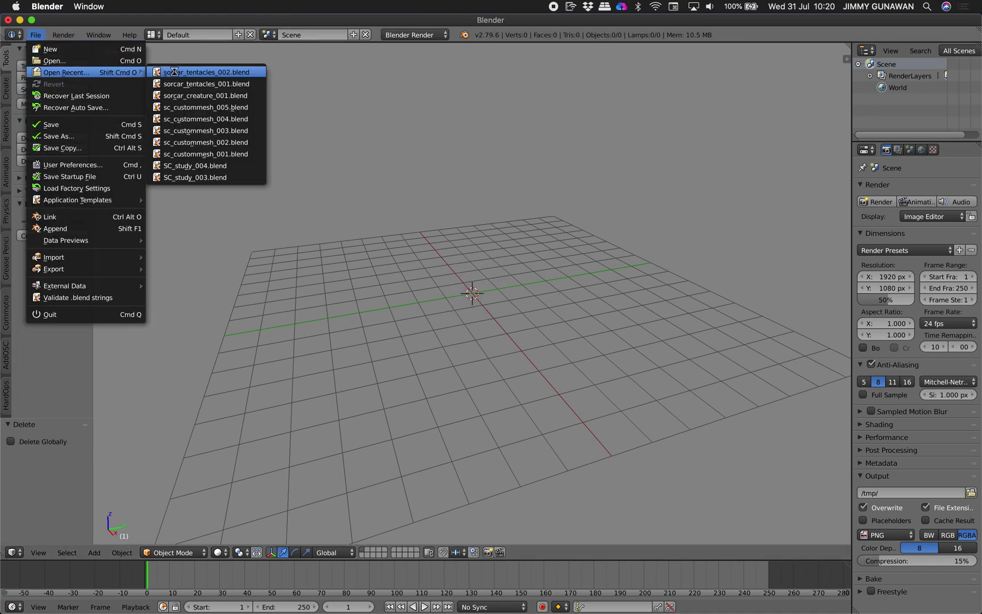
{"action": "left_click", "coordinate": [176, 72]}
{"action": "left_click", "coordinate": [35, 35]}
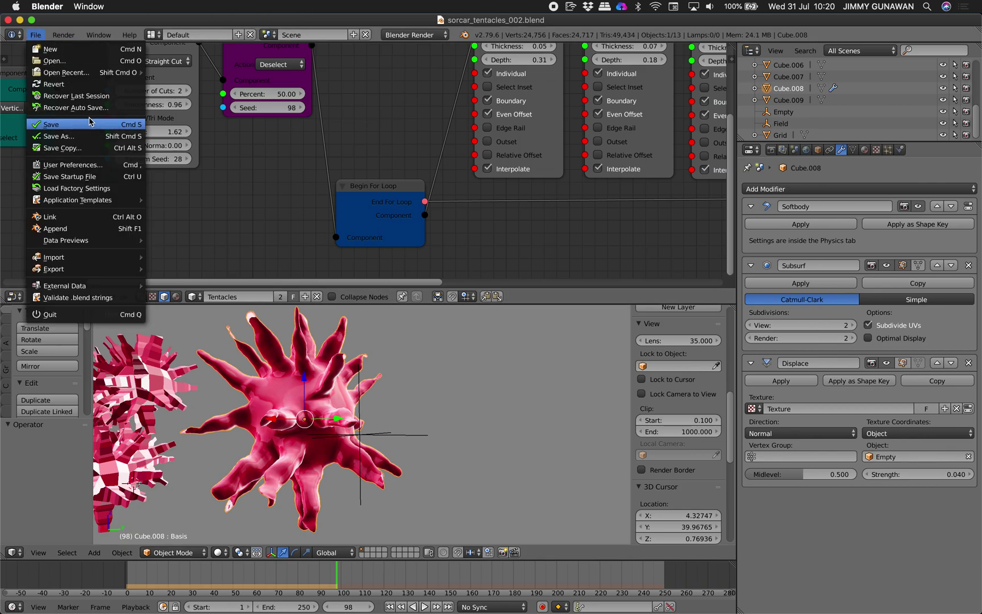
{"action": "left_click", "coordinate": [92, 136]}
{"action": "left_click", "coordinate": [902, 78]}
{"action": "left_click", "coordinate": [924, 65]}
- Search the add-ons for "sve", enable Sverchok and switch the node editor to Sverchok node trees
{"action": "left_click", "coordinate": [36, 36]}
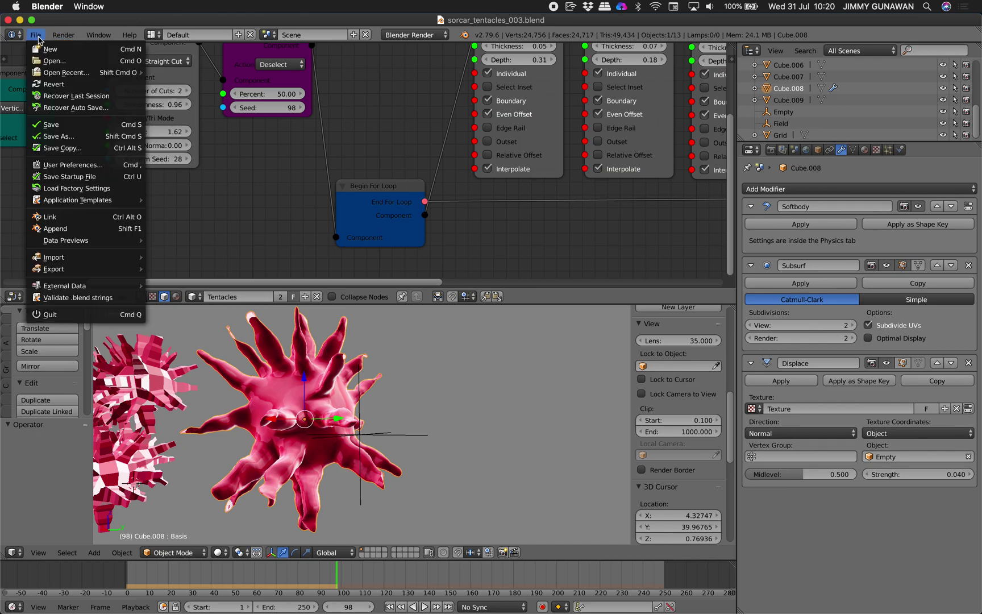
{"action": "left_click", "coordinate": [67, 165]}
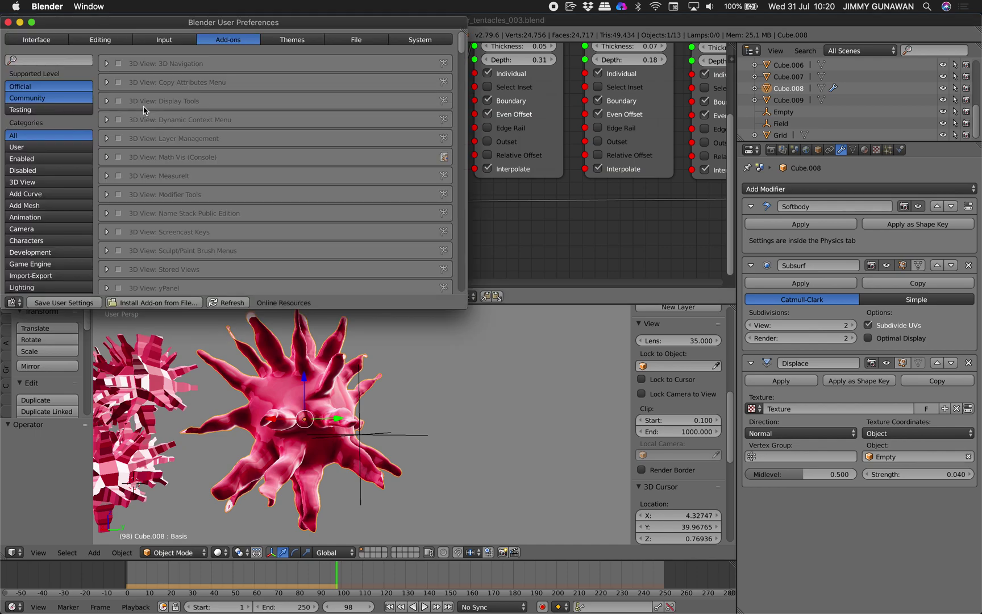
{"action": "left_click", "coordinate": [85, 61]}
{"action": "type", "text": "sve"}
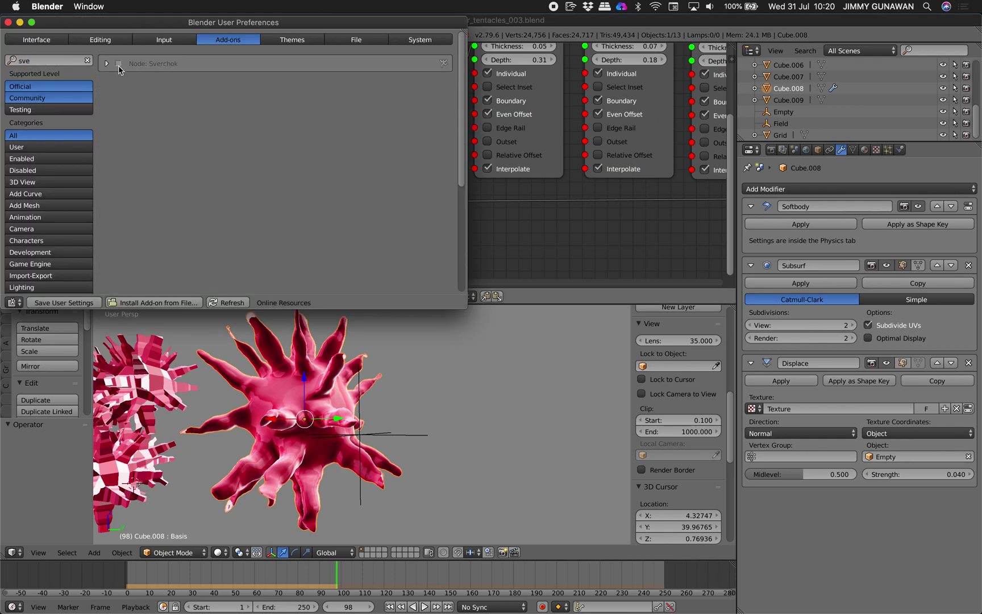
{"action": "left_click_drag", "start_coordinate": [130, 27], "coordinate": [189, 55]}
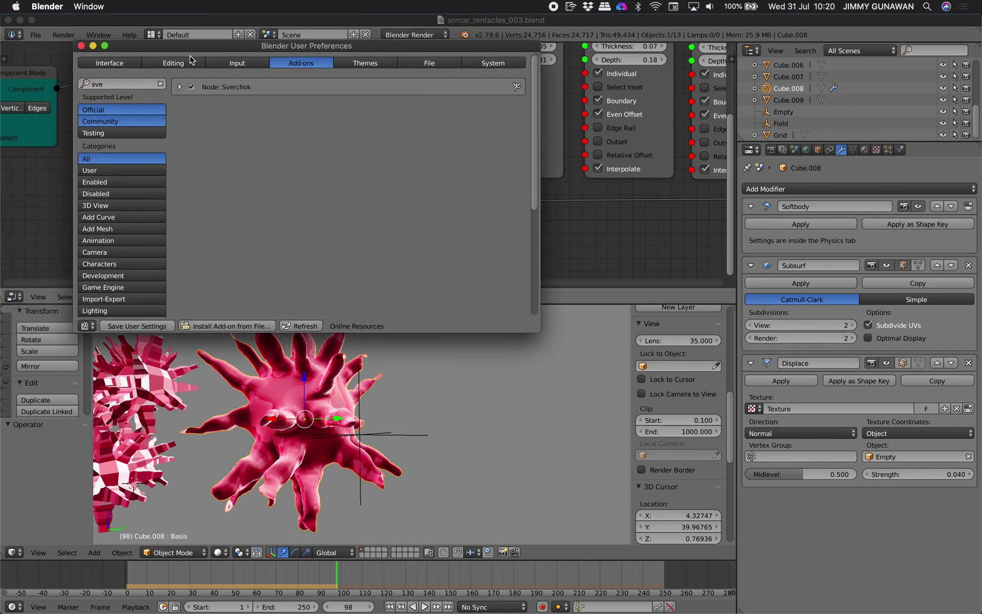
{"action": "left_click", "coordinate": [84, 50]}
{"action": "left_click", "coordinate": [139, 297]}
{"action": "scroll", "coordinate": [334, 414], "scroll_direction": "down", "scroll_amount": 3}
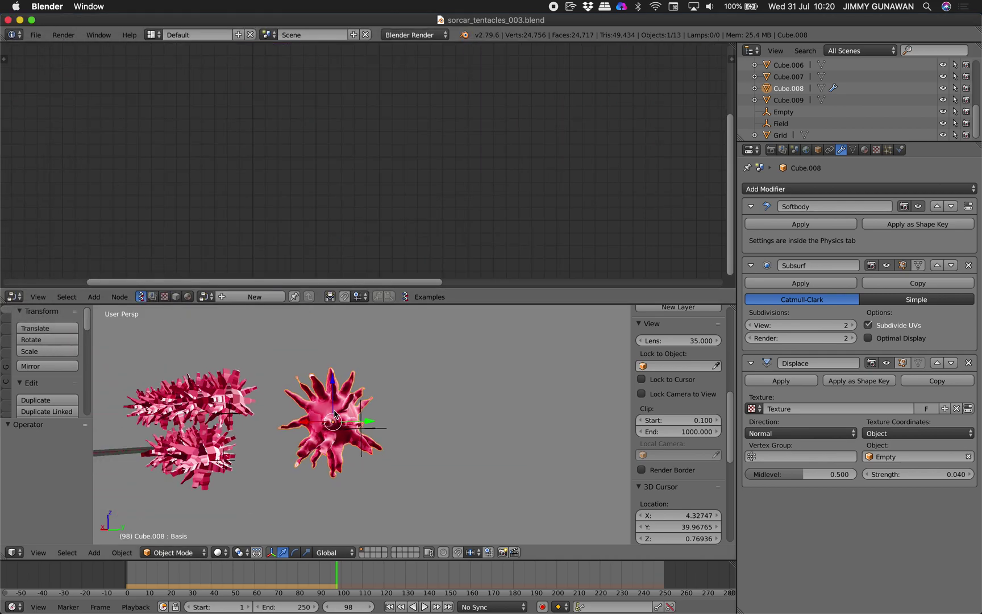
- Start a new file and delete all of its default objects
{"action": "left_click", "coordinate": [36, 35]}
{"action": "left_click", "coordinate": [43, 44]}
{"action": "left_click", "coordinate": [56, 56]}
{"action": "key", "text": "a"}
{"action": "key", "text": "a"}
{"action": "key", "text": "x"}
{"action": "left_click", "coordinate": [320, 189]}
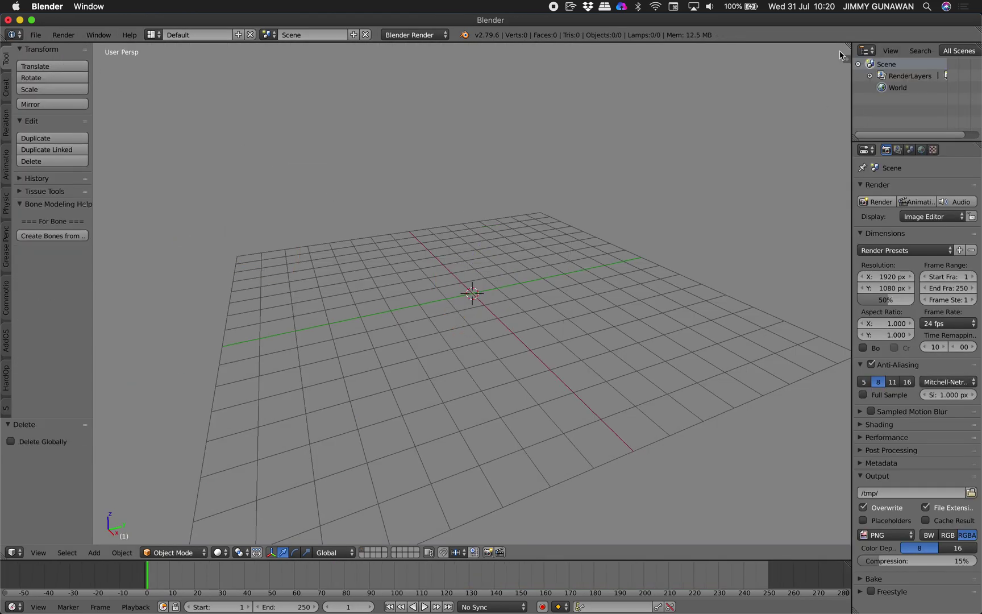
- Set up a Node Editor above the 3D view and create a new Sverchok node tree in it
{"action": "left_click_drag", "start_coordinate": [847, 46], "coordinate": [844, 295]}
{"action": "left_click", "coordinate": [14, 291]}
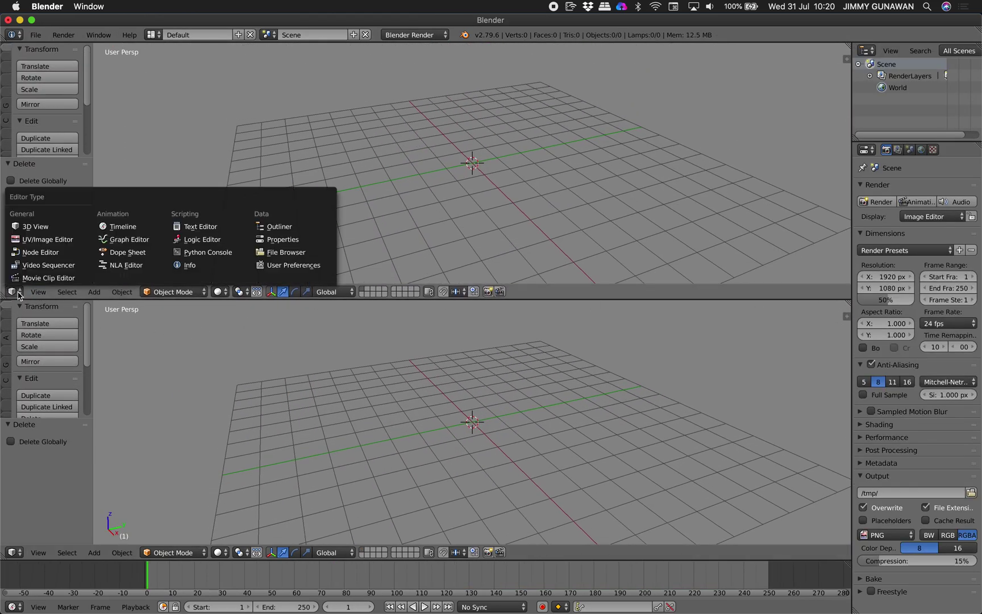
{"action": "left_click", "coordinate": [48, 252]}
{"action": "left_click", "coordinate": [221, 291]}
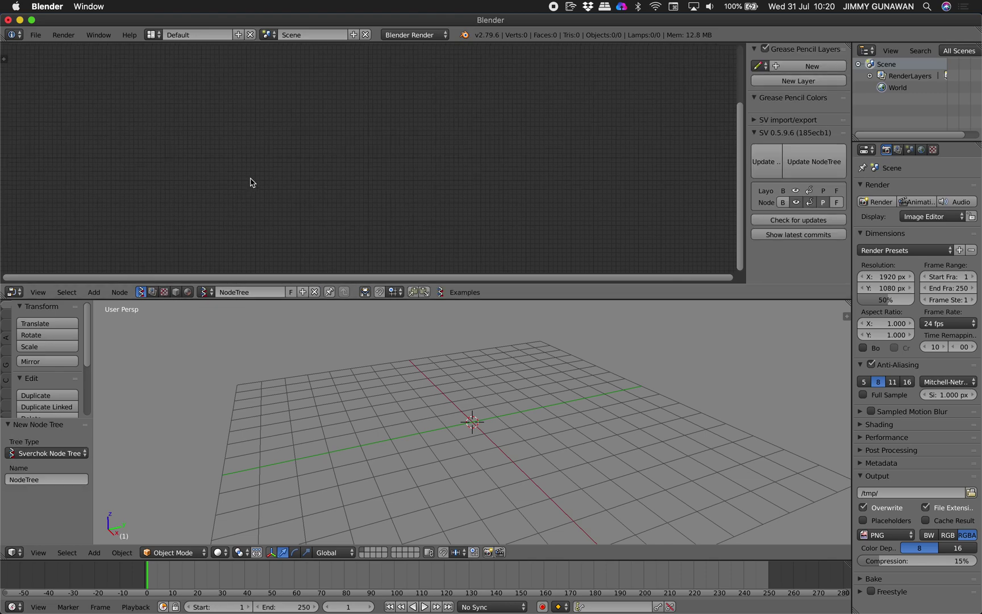
- Search for and place a Box node in the Sverchok node tree
{"action": "key", "text": "shift+a"}
{"action": "left_click", "coordinate": [227, 176]}
{"action": "type", "text": "sfdsa"}
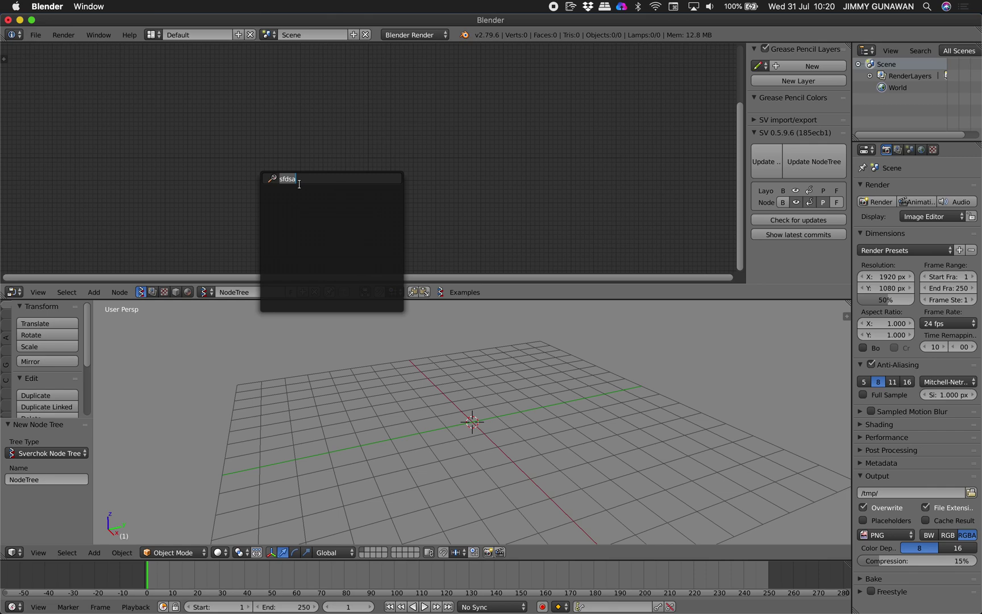
{"action": "type", "text": "box"}
{"action": "key", "text": "Return"}
{"action": "left_click", "coordinate": [267, 163]}
{"action": "scroll", "coordinate": [250, 161], "scroll_direction": "up", "scroll_amount": 8}
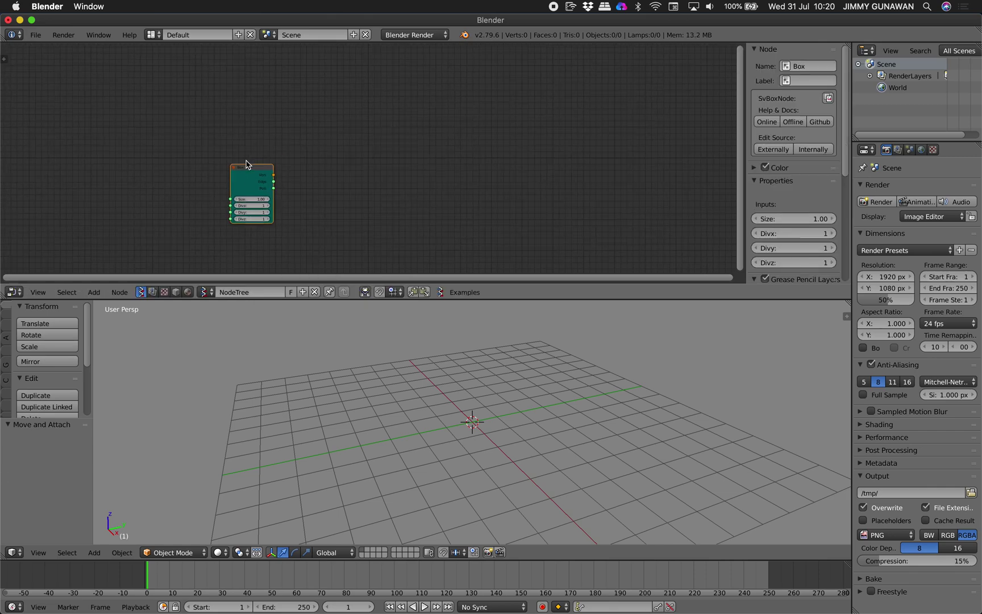
{"action": "middle_click_drag", "start_coordinate": [252, 191], "coordinate": [231, 163]}
- Add a Subdivide node and connect the Box's vertices and polygons to its Vertices and Faces inputs
{"action": "key", "text": "shift+a"}
{"action": "left_click", "coordinate": [310, 148]}
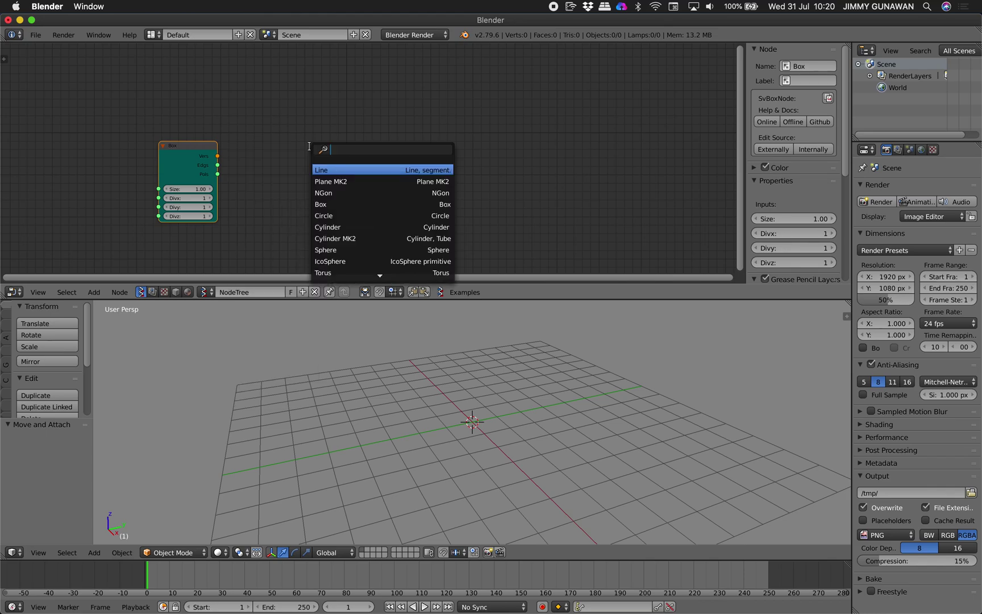
{"action": "type", "text": "subd"}
{"action": "key", "text": "Return"}
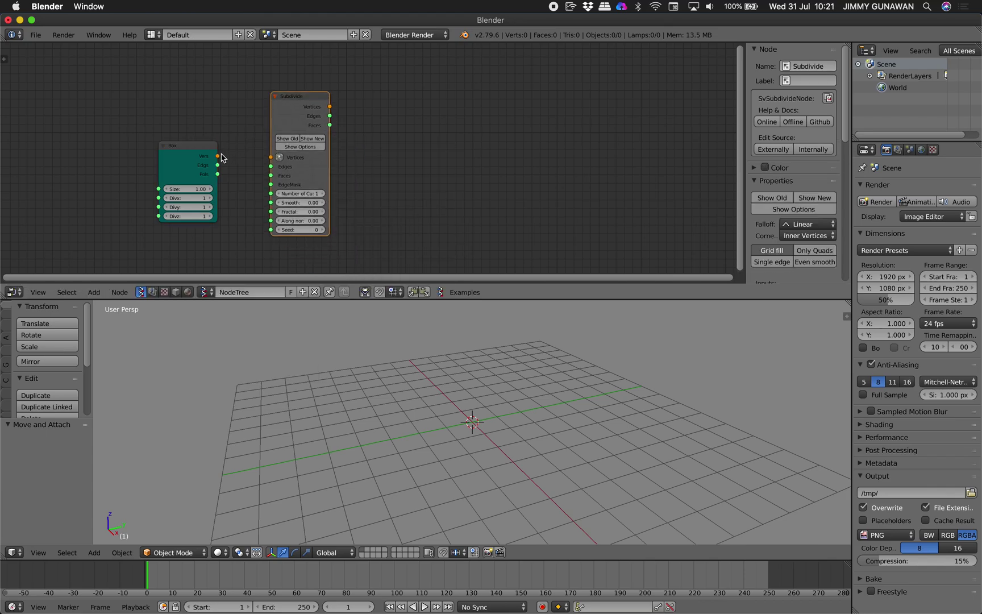
{"action": "left_click_drag", "start_coordinate": [218, 156], "coordinate": [271, 156]}
{"action": "left_click_drag", "start_coordinate": [217, 174], "coordinate": [271, 176]}
{"action": "middle_click_drag", "start_coordinate": [406, 164], "coordinate": [379, 161]}
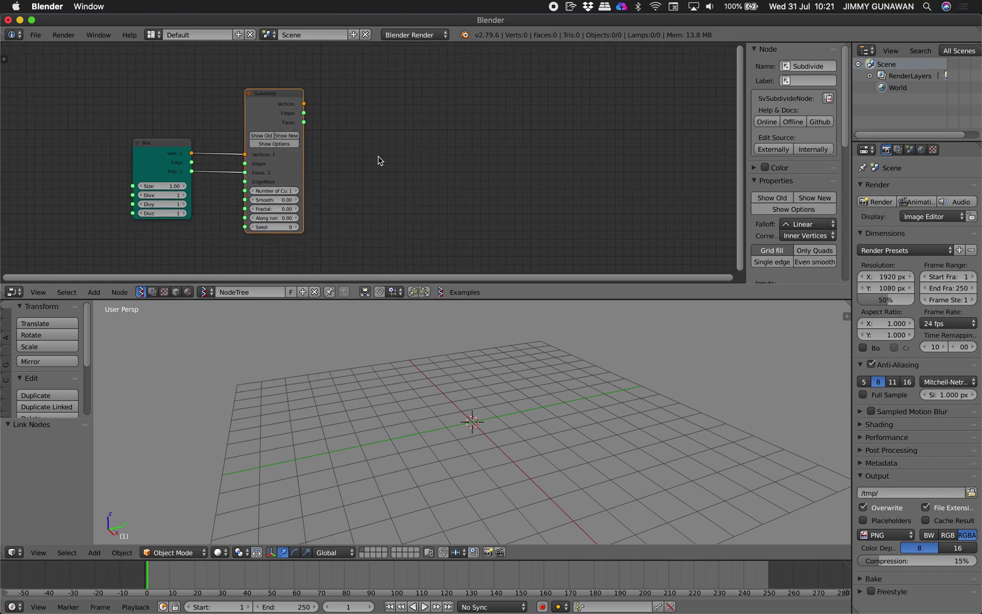
- Add a Viewer BMesh node beyond the Subdivide node
{"action": "key", "text": "shift+a"}
{"action": "left_click", "coordinate": [378, 158]}
{"action": "type", "text": "bme"}
{"action": "key", "text": "Return"}
{"action": "left_click", "coordinate": [403, 131]}
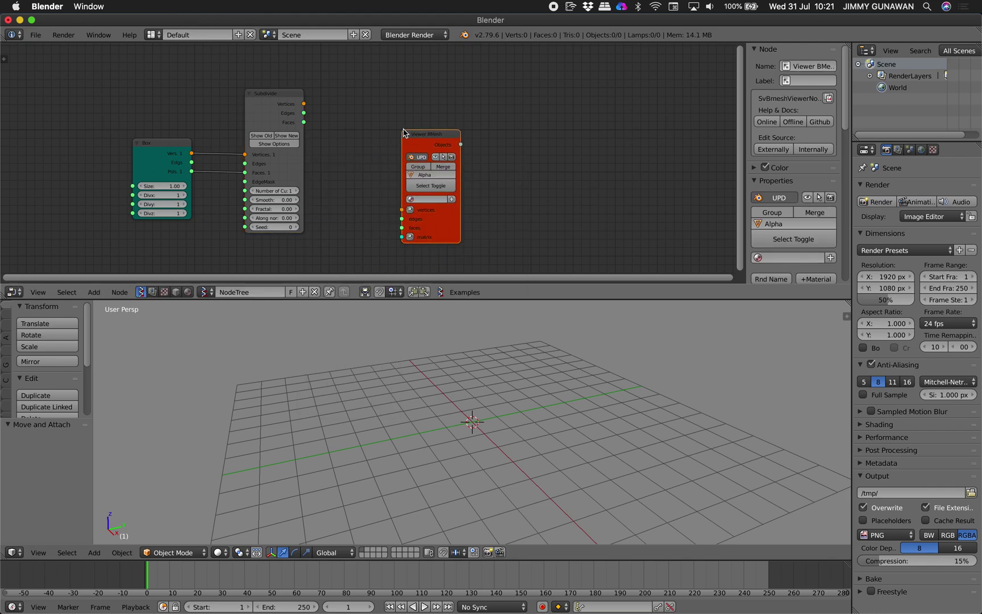
- Save the new file to the Desktop as sv_tentacles_001.blend
{"action": "left_click", "coordinate": [35, 35]}
{"action": "left_click", "coordinate": [65, 136]}
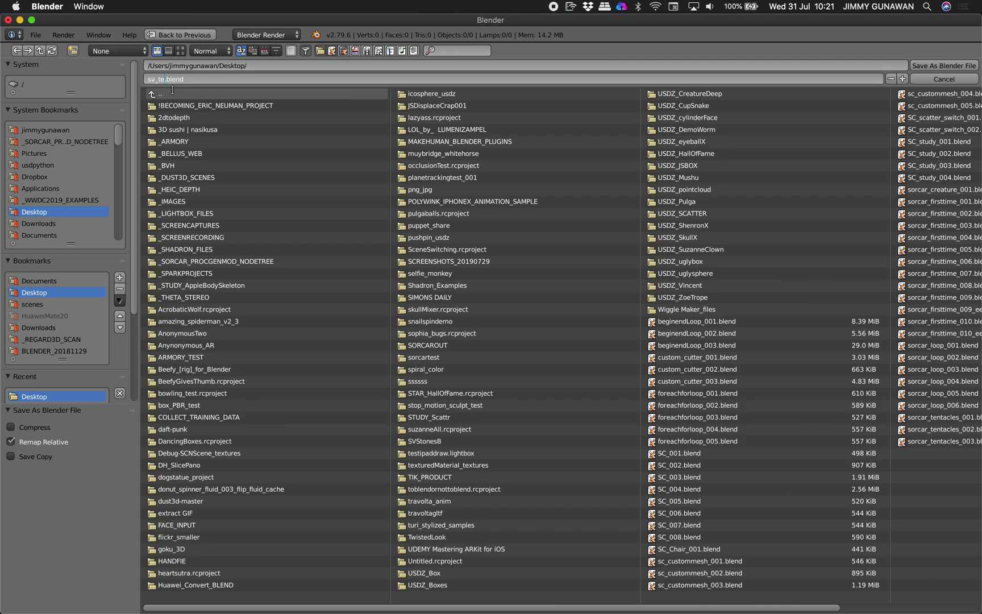
{"action": "left_click", "coordinate": [943, 65]}
- Connect the Subdivide node's vertices and faces to the Viewer BMesh node and reposition the viewer node
{"action": "left_click_drag", "start_coordinate": [304, 104], "coordinate": [342, 175]}
{"action": "left_click_drag", "start_coordinate": [294, 119], "coordinate": [303, 122]}
{"action": "left_click_drag", "start_coordinate": [409, 132], "coordinate": [424, 112]}
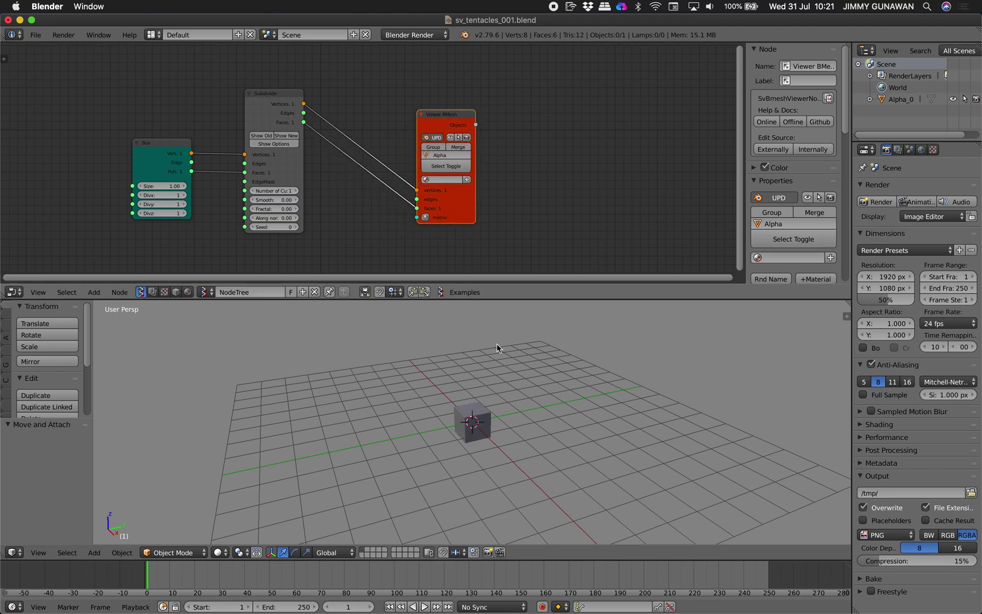
{"action": "scroll", "coordinate": [510, 392], "scroll_direction": "up", "scroll_amount": 4}
{"action": "scroll", "coordinate": [507, 402], "scroll_direction": "up", "scroll_amount": 3}
{"action": "middle_click_drag", "start_coordinate": [506, 403], "coordinate": [525, 396]}
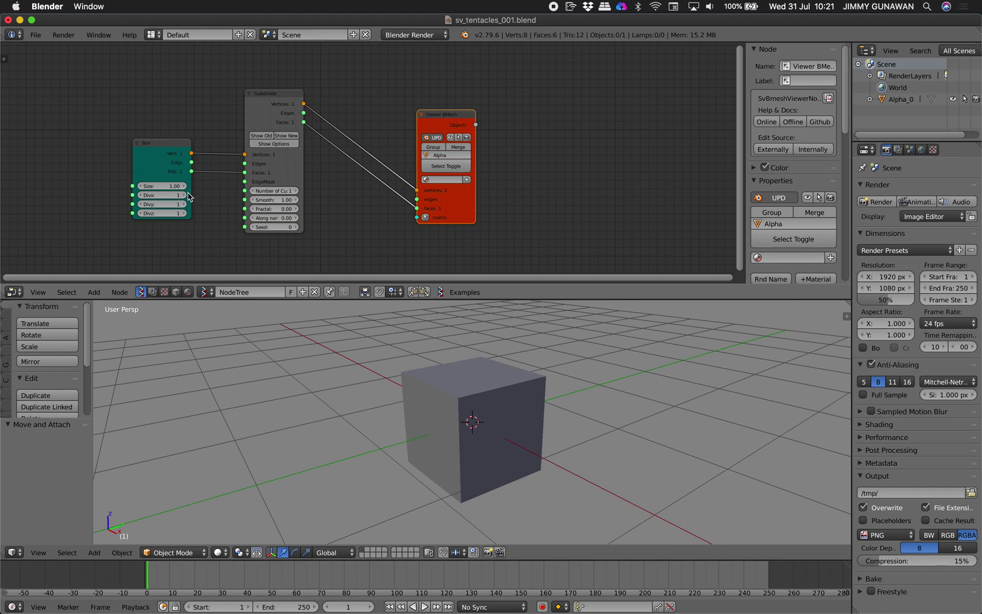
- Set the Box size to 1.36, and show the Subdivide node's options with 2 cuts and smoothness 0.58
{"action": "left_click_drag", "start_coordinate": [171, 186], "coordinate": [191, 186]}
{"action": "left_click_drag", "start_coordinate": [274, 199], "coordinate": [261, 199]}
{"action": "left_click", "coordinate": [284, 143]}
{"action": "scroll", "coordinate": [316, 142], "scroll_direction": "up", "scroll_amount": 2}
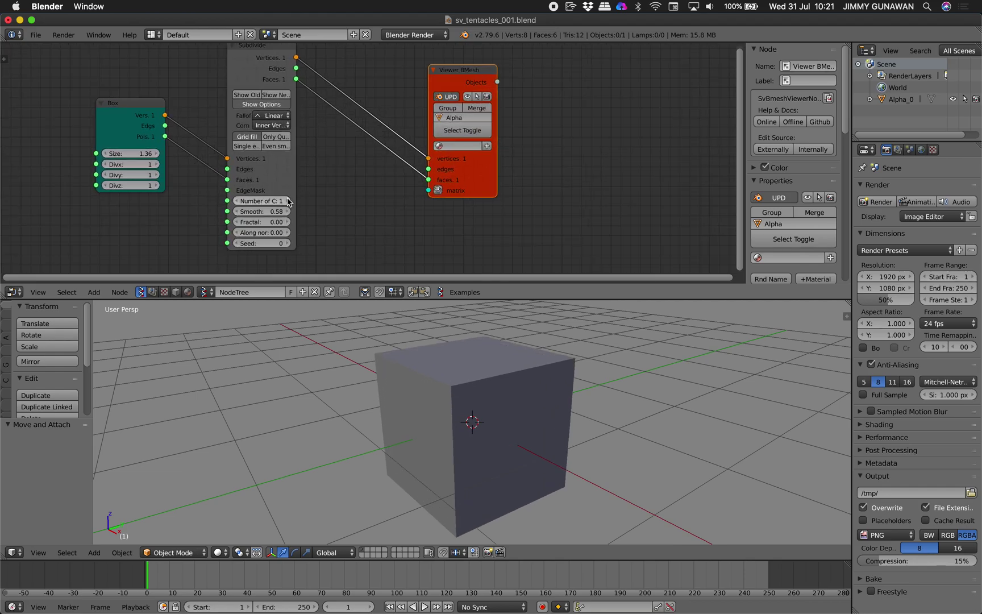
{"action": "left_click_drag", "start_coordinate": [295, 191], "coordinate": [320, 192]}
{"action": "scroll", "coordinate": [310, 191], "scroll_direction": "down", "scroll_amount": 1}
{"action": "middle_click_drag", "start_coordinate": [297, 188], "coordinate": [300, 204]}
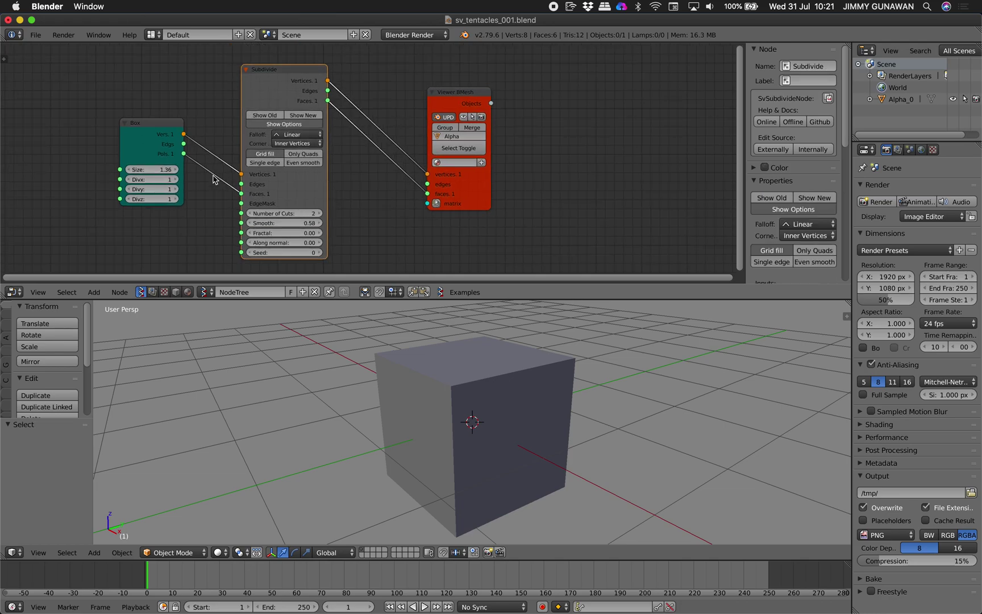
- Connect the Box's edges to the Subdivide node and set its smoothness to 1.00, fractal to 0.48 and along normal to 0.54
{"action": "left_click_drag", "start_coordinate": [183, 149], "coordinate": [242, 183]}
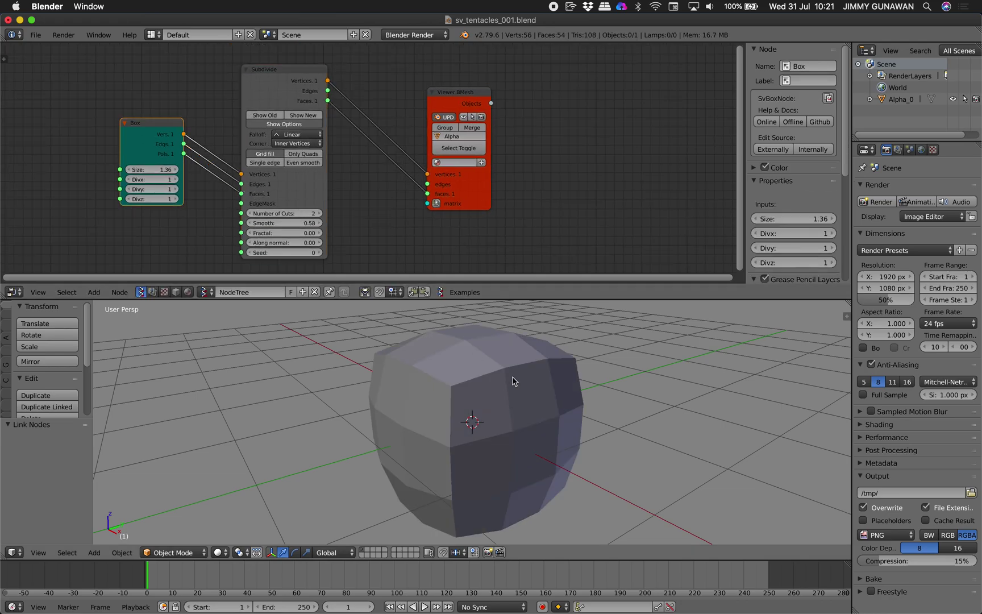
{"action": "mouse_move", "coordinate": [310, 224]}
{"action": "left_mouse_down"}
{"action": "mouse_move", "coordinate": [336, 224]}
{"action": "mouse_move", "coordinate": [277, 224]}
{"action": "mouse_move", "coordinate": [336, 224]}
{"action": "mouse_move", "coordinate": [333, 244]}
{"action": "mouse_move", "coordinate": [310, 232]}
{"action": "mouse_move", "coordinate": [320, 233]}
{"action": "left_mouse_up"}
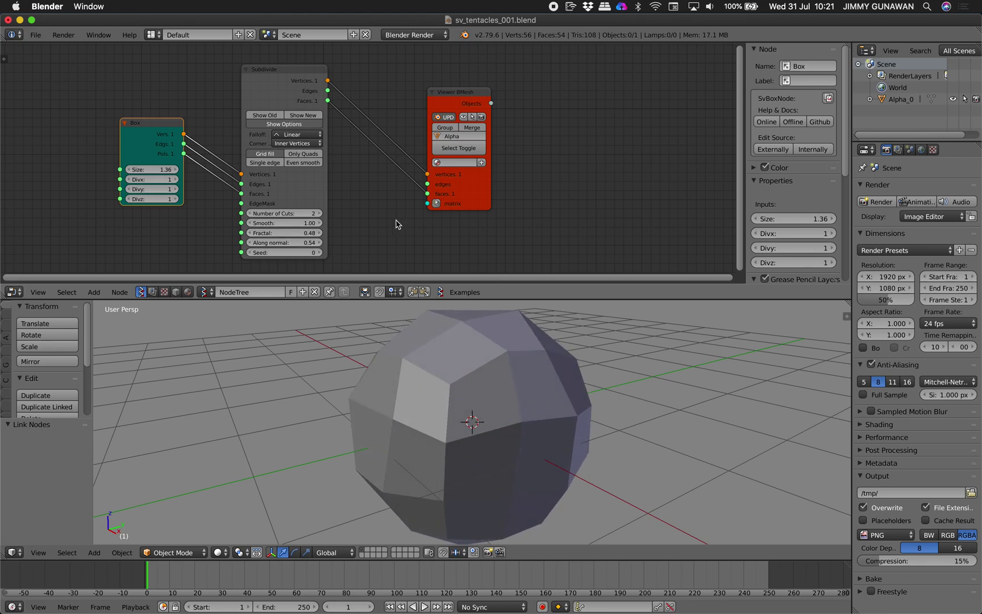
- Move the Viewer BMesh node farther away from the Subdivide node and save the file
{"action": "left_click_drag", "start_coordinate": [454, 199], "coordinate": [561, 204]}
{"action": "key", "text": "ctrl+s"}
{"action": "middle_click_drag", "start_coordinate": [452, 138], "coordinate": [375, 152]}
{"action": "left_click", "coordinate": [408, 153]}
- Add a MultiExtrude Alt node before the viewer and connect the Subdivide node's vertices and faces to it
{"action": "key", "text": "shift+a"}
{"action": "left_click", "coordinate": [378, 97]}
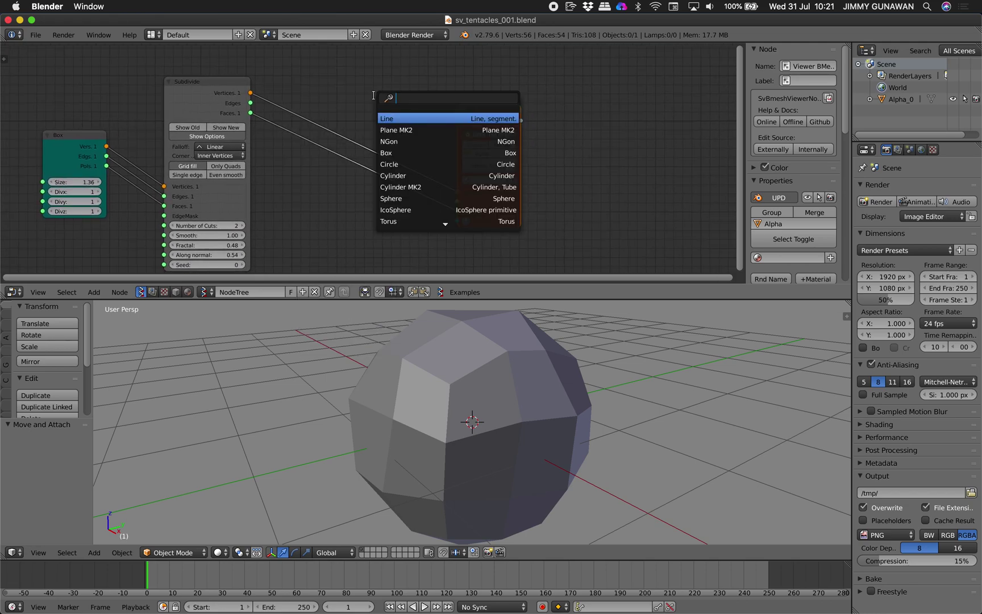
{"action": "type", "text": "multi"}
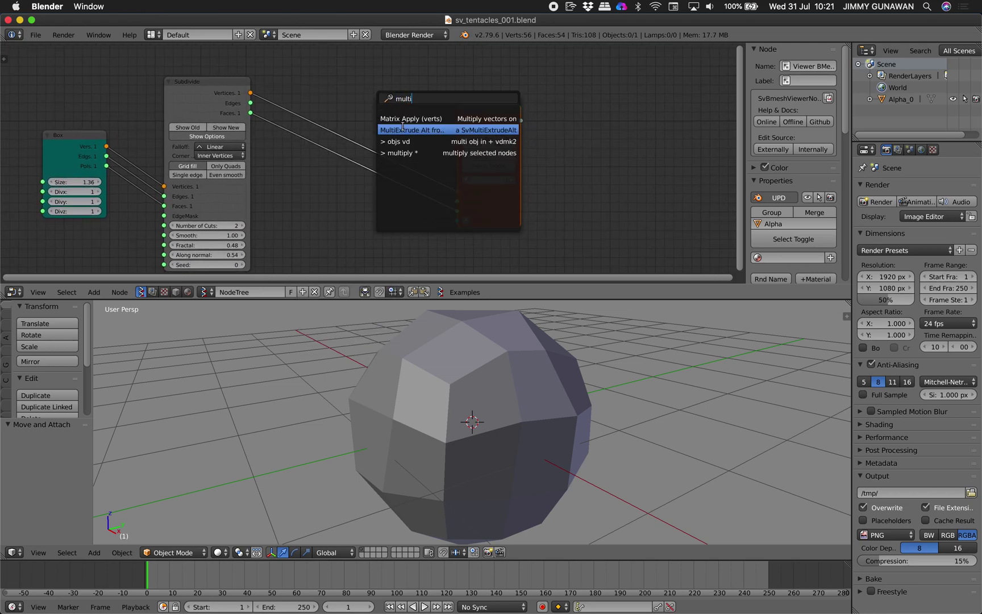
{"action": "left_click", "coordinate": [412, 129]}
{"action": "left_click", "coordinate": [323, 204]}
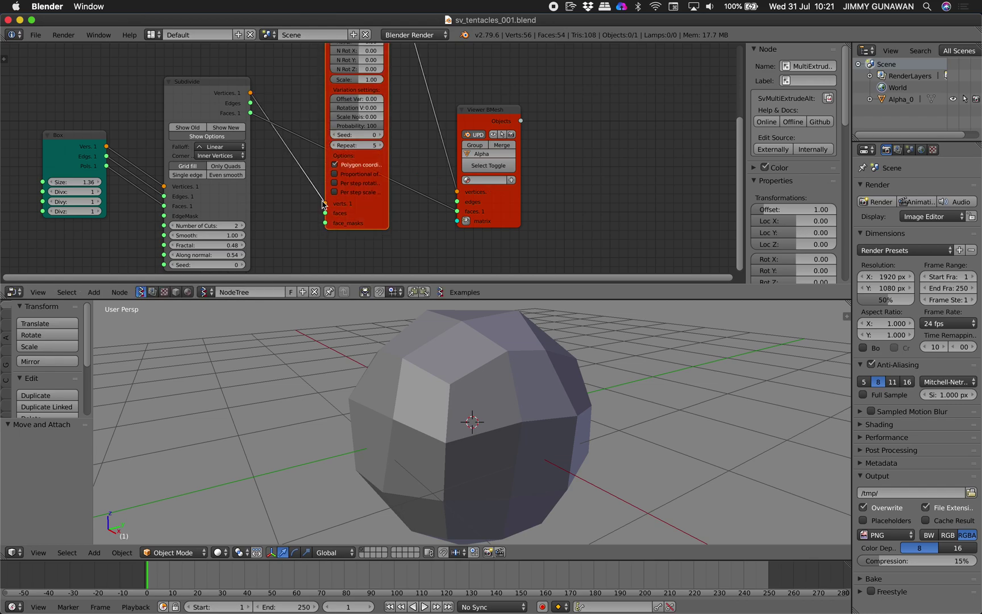
{"action": "left_click_drag", "start_coordinate": [251, 112], "coordinate": [297, 174]}
{"action": "left_click_drag", "start_coordinate": [323, 209], "coordinate": [325, 214]}
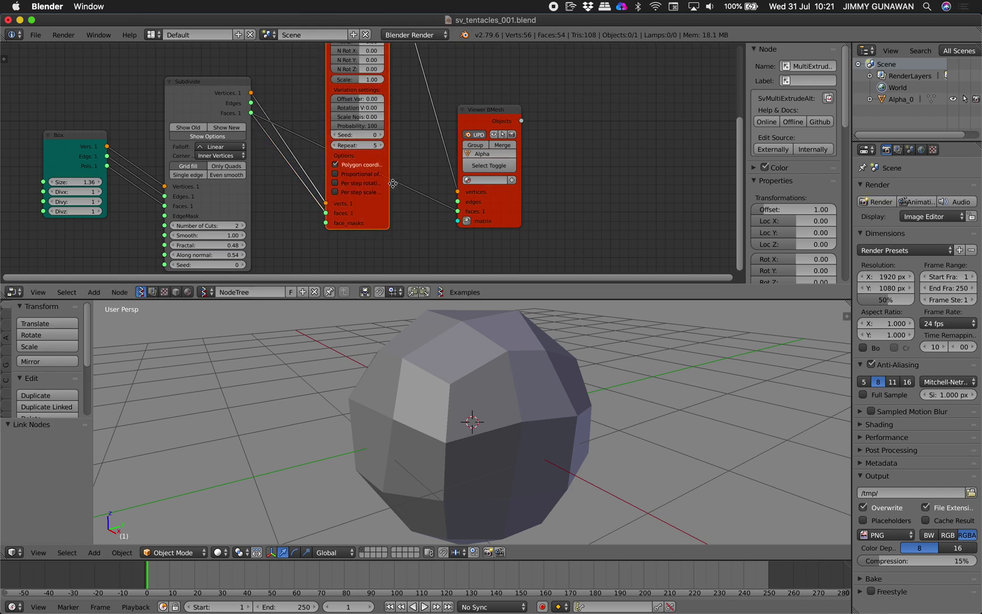
- Connect the MultiExtrude node's faces output to the Viewer BMesh node's faces and reposition both nodes
{"action": "middle_click_drag", "start_coordinate": [412, 162], "coordinate": [385, 223]}
{"action": "left_click_drag", "start_coordinate": [454, 175], "coordinate": [486, 106]}
{"action": "middle_click_drag", "start_coordinate": [392, 107], "coordinate": [375, 183]}
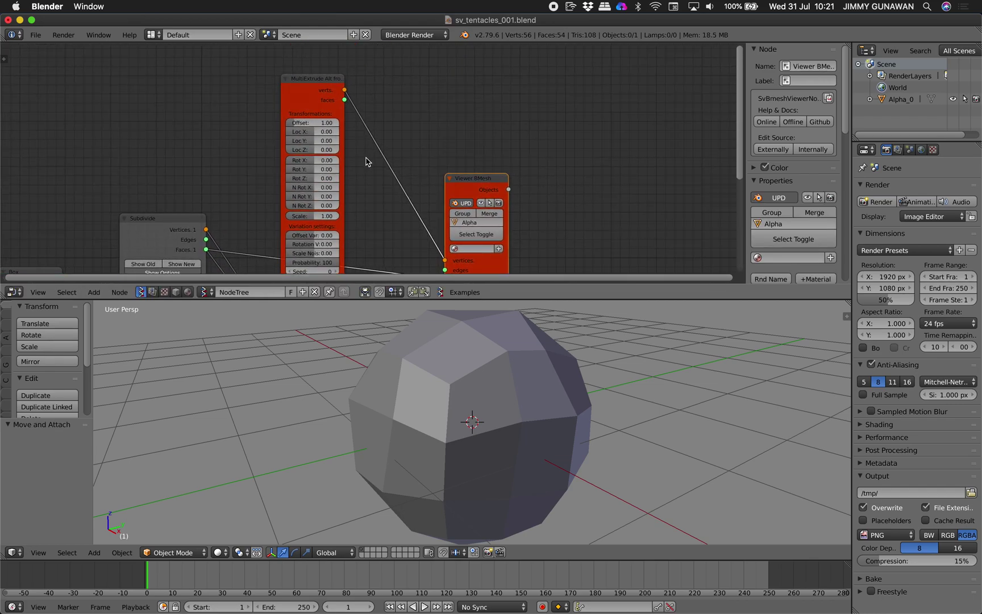
{"action": "scroll", "coordinate": [368, 162], "scroll_direction": "down", "scroll_amount": 1}
{"action": "middle_click_drag", "start_coordinate": [371, 138], "coordinate": [366, 119]}
{"action": "left_click_drag", "start_coordinate": [343, 85], "coordinate": [450, 248]}
{"action": "left_click_drag", "start_coordinate": [314, 67], "coordinate": [313, 91]}
{"action": "middle_click_drag", "start_coordinate": [305, 139], "coordinate": [340, 87]}
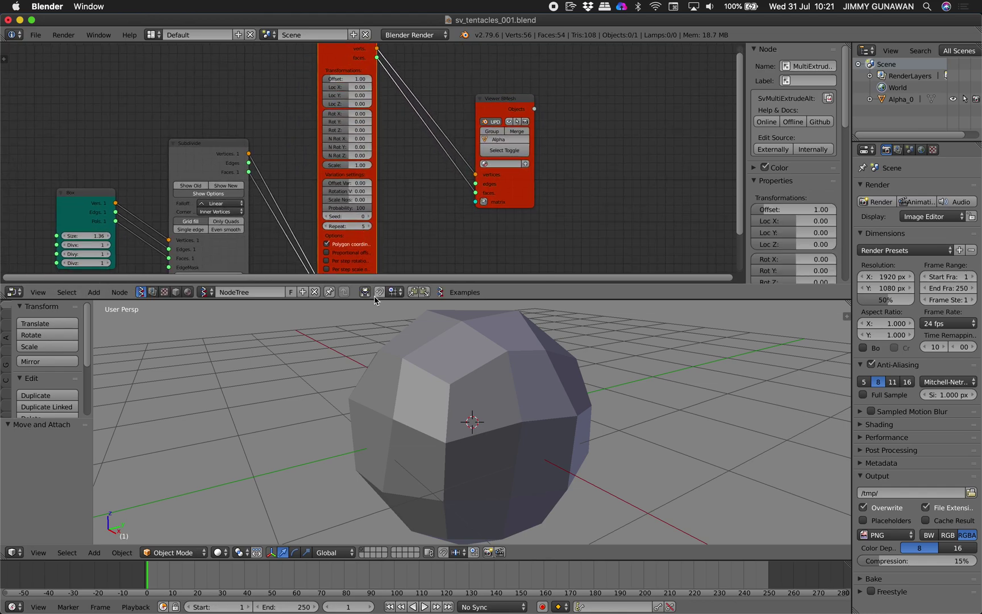
- Enlarge the node editor, then widen the MultiExtrude node and shift the Viewer BMesh node to make room
{"action": "left_click_drag", "start_coordinate": [375, 300], "coordinate": [377, 332]}
{"action": "scroll", "coordinate": [394, 228], "scroll_direction": "up", "scroll_amount": 1}
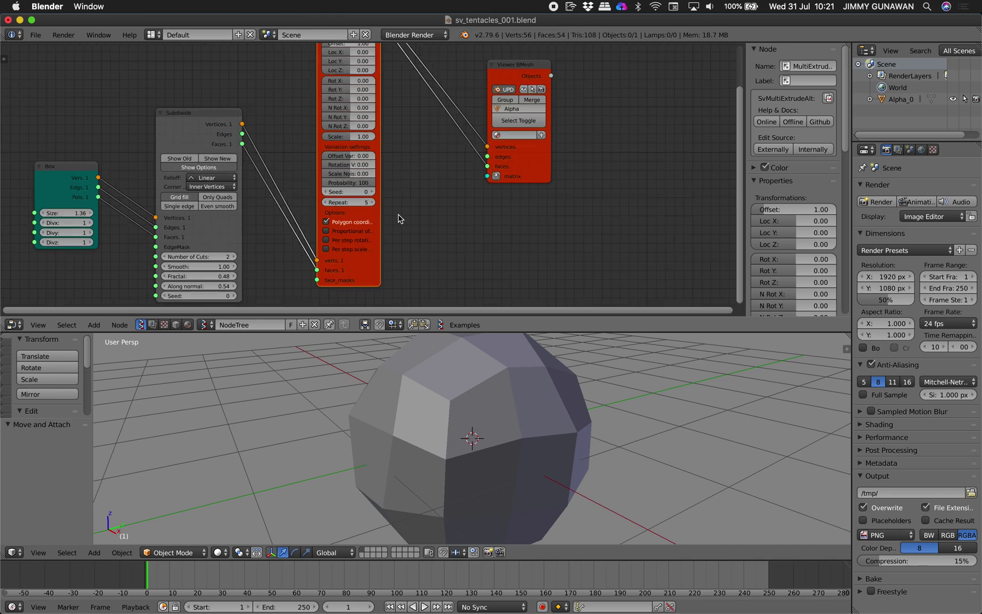
{"action": "scroll", "coordinate": [318, 220], "scroll_direction": "up", "scroll_amount": 1}
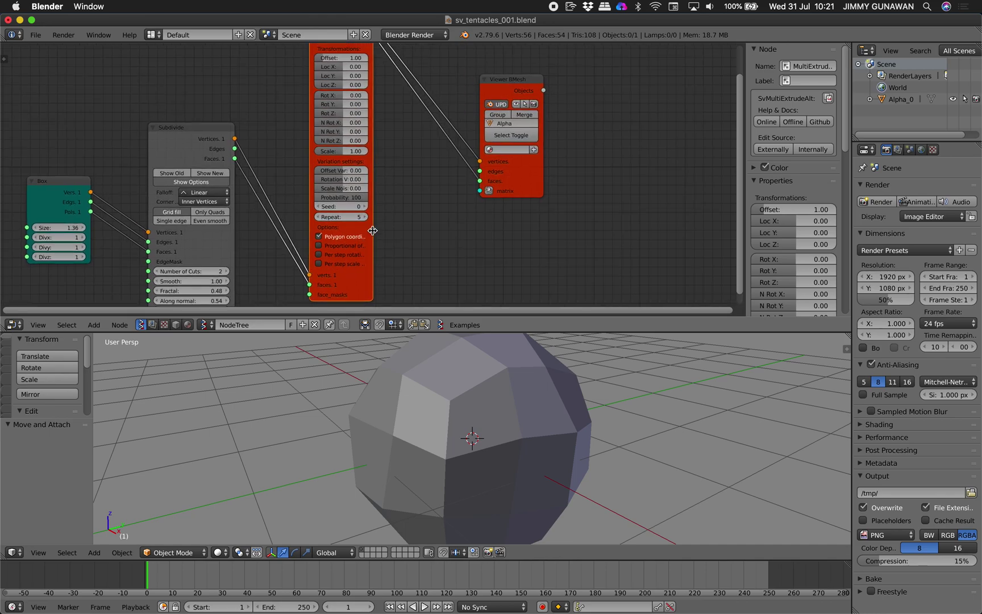
{"action": "left_click_drag", "start_coordinate": [372, 230], "coordinate": [391, 230]}
{"action": "left_click_drag", "start_coordinate": [309, 167], "coordinate": [319, 170]}
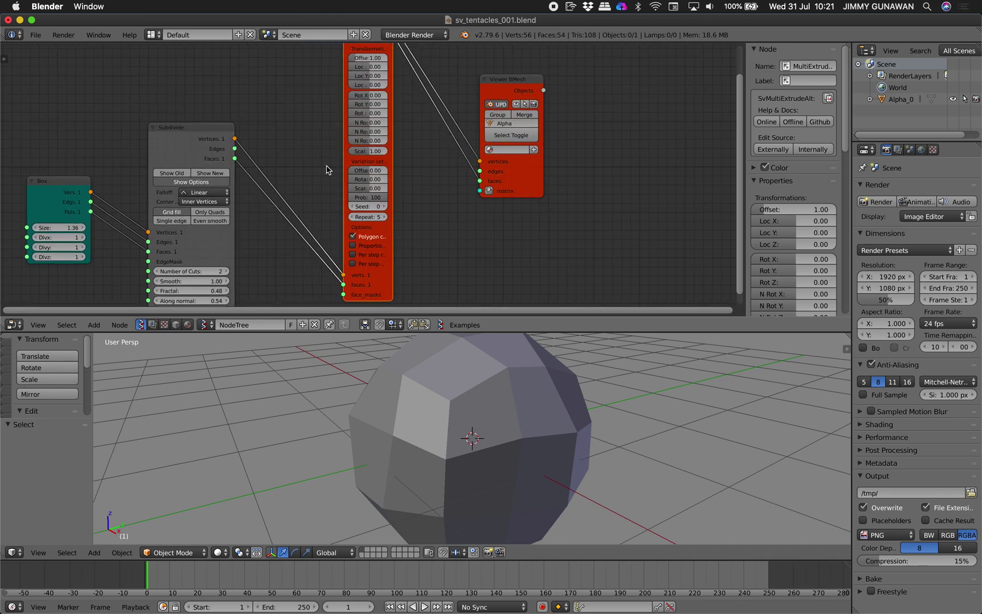
{"action": "left_click_drag", "start_coordinate": [393, 188], "coordinate": [420, 187]}
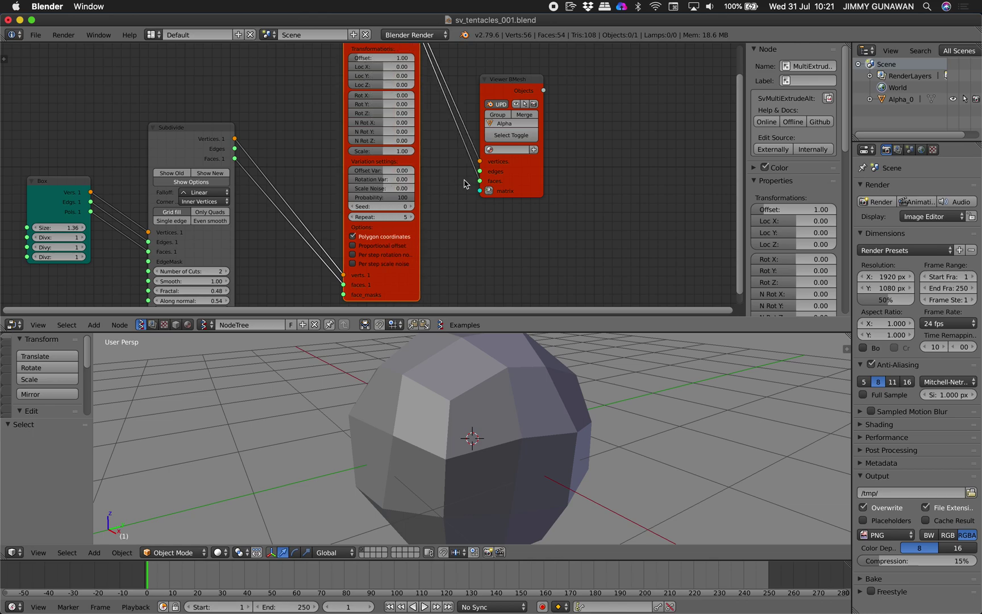
{"action": "left_click_drag", "start_coordinate": [498, 182], "coordinate": [538, 182]}
- Add a Range Int node below the Subdivide node and connect its range to the MultiExtrude node's face_masks
{"action": "middle_click_drag", "start_coordinate": [434, 219], "coordinate": [437, 179]}
{"action": "middle_click_drag", "start_coordinate": [383, 227], "coordinate": [394, 181]}
{"action": "key", "text": "shift+a"}
{"action": "left_click", "coordinate": [288, 232]}
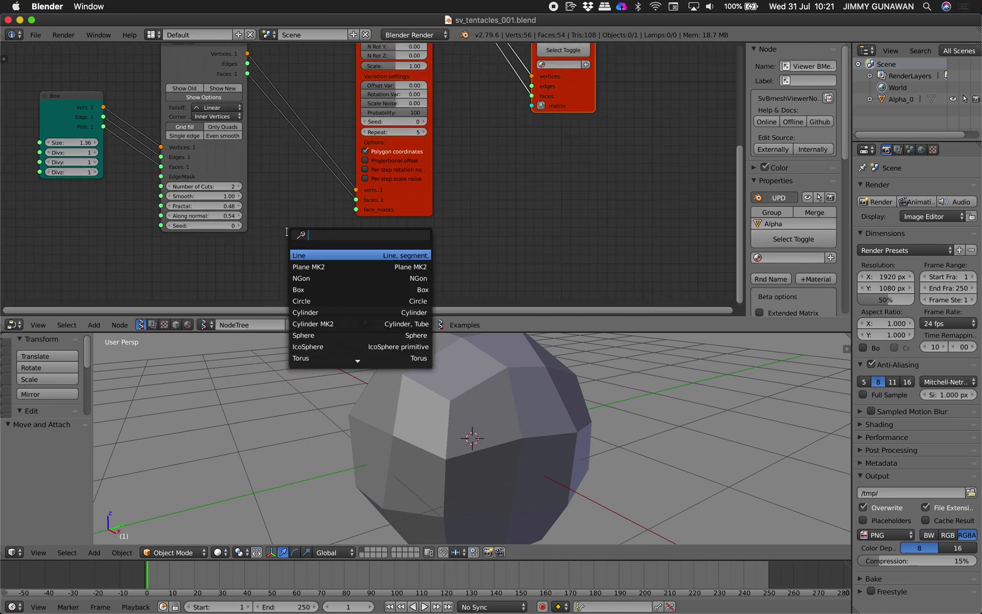
{"action": "type", "text": "range i"}
{"action": "key", "text": "Return"}
{"action": "left_click", "coordinate": [214, 244]}
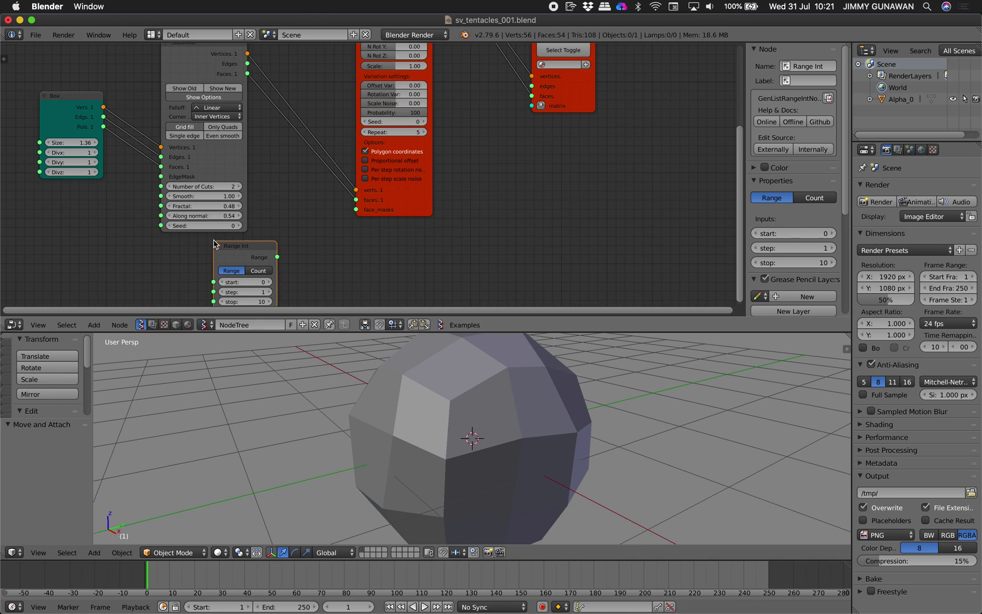
{"action": "left_click_drag", "start_coordinate": [279, 259], "coordinate": [357, 209]}
- Set the Range Int node's stop value to 36
{"action": "scroll", "coordinate": [417, 412], "scroll_direction": "down", "scroll_amount": 6}
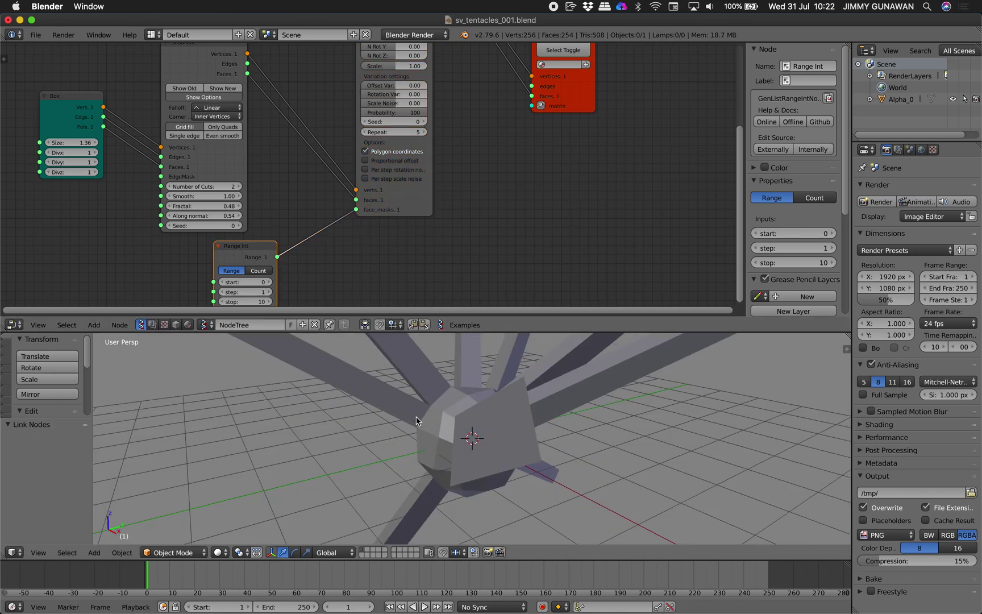
{"action": "middle_click_drag", "start_coordinate": [282, 288], "coordinate": [288, 266]}
{"action": "left_click", "coordinate": [277, 278]}
{"action": "left_click", "coordinate": [277, 278]}
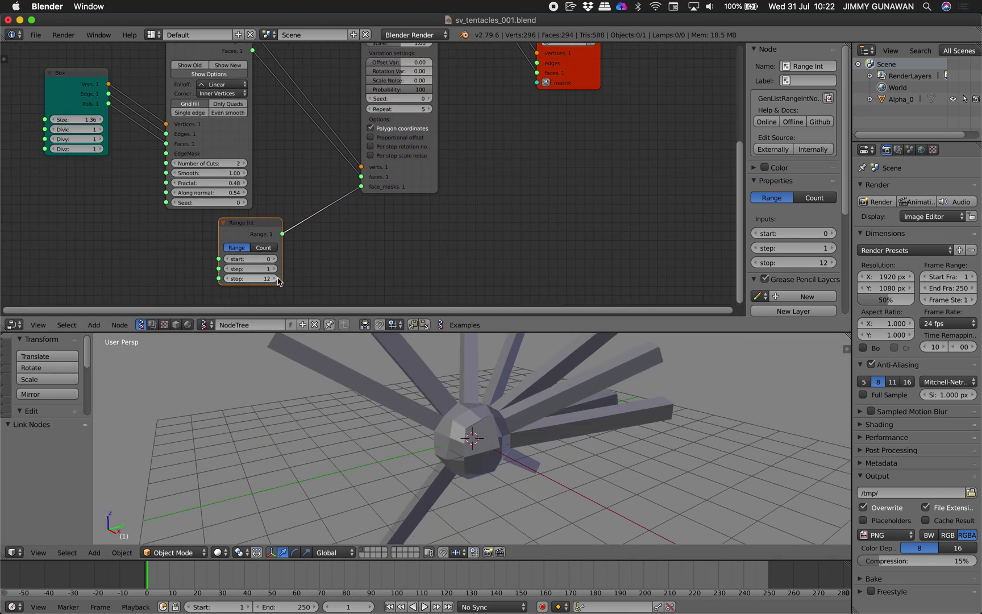
{"action": "left_click", "coordinate": [276, 278]}
{"action": "left_click", "coordinate": [276, 278]}
{"action": "left_click", "coordinate": [277, 278]}
{"action": "left_click", "coordinate": [277, 278]}
{"action": "left_click", "coordinate": [278, 278]}
{"action": "left_click", "coordinate": [277, 278]}
{"action": "left_click", "coordinate": [277, 278]}
{"action": "left_click", "coordinate": [278, 277]}
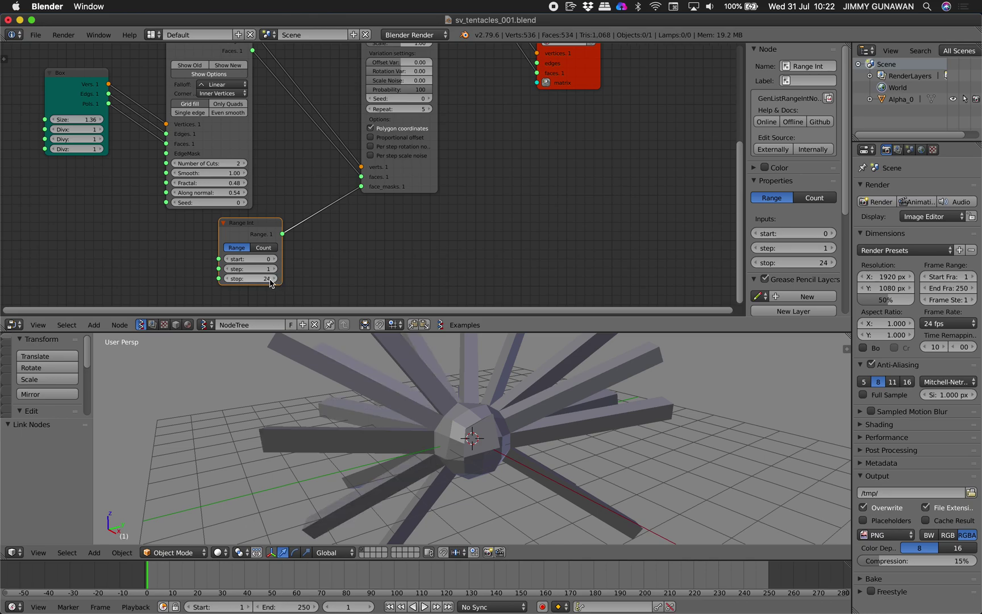
{"action": "left_click_drag", "start_coordinate": [269, 278], "coordinate": [299, 278]}
- Save the file and rearrange the Range Int, MultiExtrude and Viewer BMesh nodes more compactly
{"action": "mouse_move", "coordinate": [398, 432]}
{"action": "middle_mouse_down"}
{"action": "mouse_move", "coordinate": [415, 472]}
{"action": "mouse_move", "coordinate": [432, 421]}
{"action": "mouse_move", "coordinate": [404, 433]}
{"action": "middle_mouse_up"}
{"action": "key", "text": "ctrl+s"}
{"action": "left_click", "coordinate": [432, 421]}
{"action": "left_click_drag", "start_coordinate": [260, 234], "coordinate": [244, 235]}
{"action": "left_click_drag", "start_coordinate": [396, 187], "coordinate": [380, 203]}
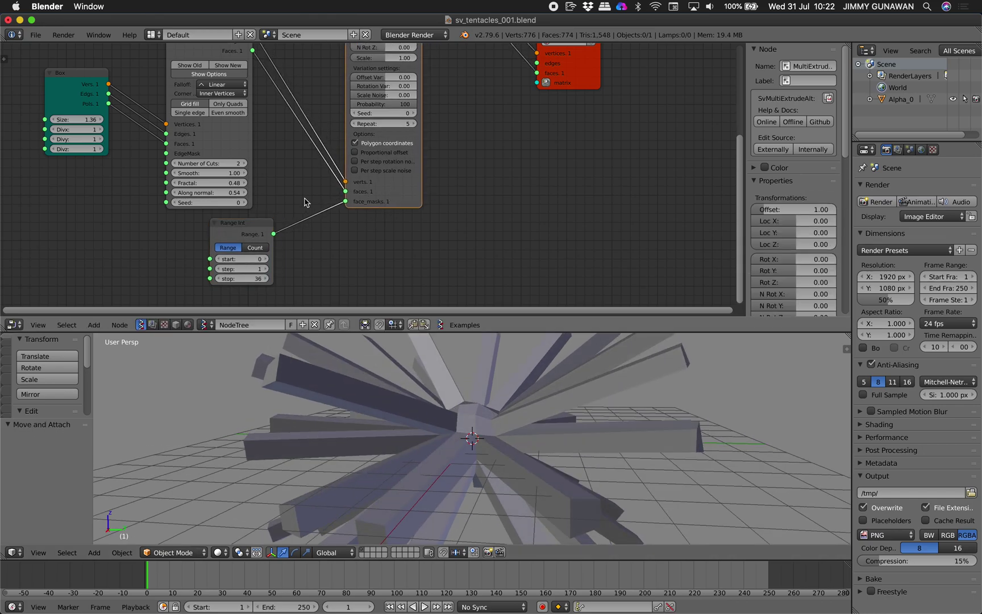
{"action": "left_click_drag", "start_coordinate": [565, 86], "coordinate": [532, 157]}
{"action": "middle_click_drag", "start_coordinate": [420, 177], "coordinate": [407, 208]}
{"action": "mouse_move", "coordinate": [454, 384]}
{"action": "middle_mouse_down"}
{"action": "mouse_move", "coordinate": [425, 364]}
{"action": "mouse_move", "coordinate": [468, 376]}
{"action": "middle_mouse_up"}
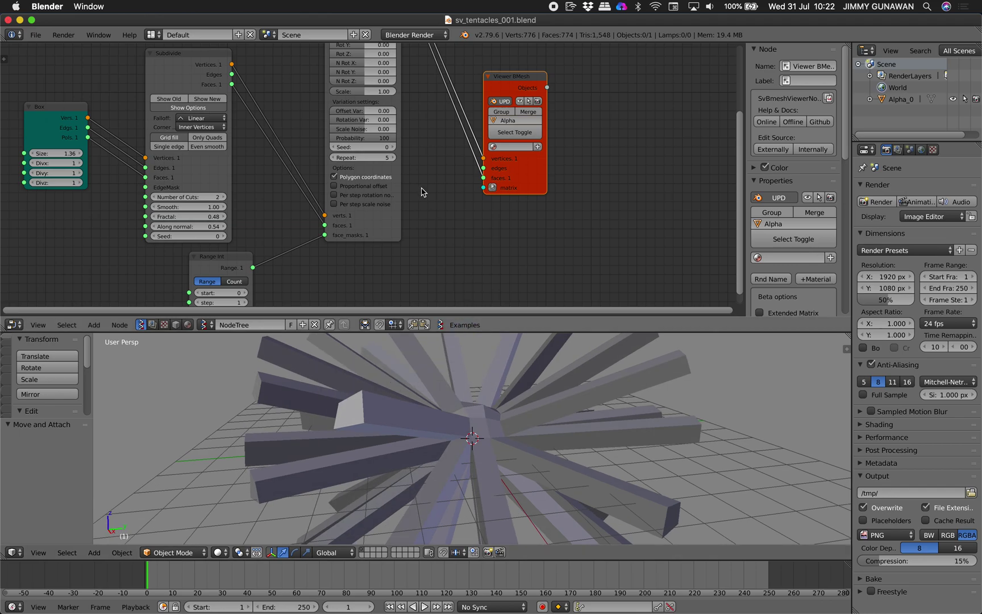
- Set the MultiExtrude node's seed to 44 and its repeat to 3
{"action": "scroll", "coordinate": [393, 222], "scroll_direction": "up", "scroll_amount": 2}
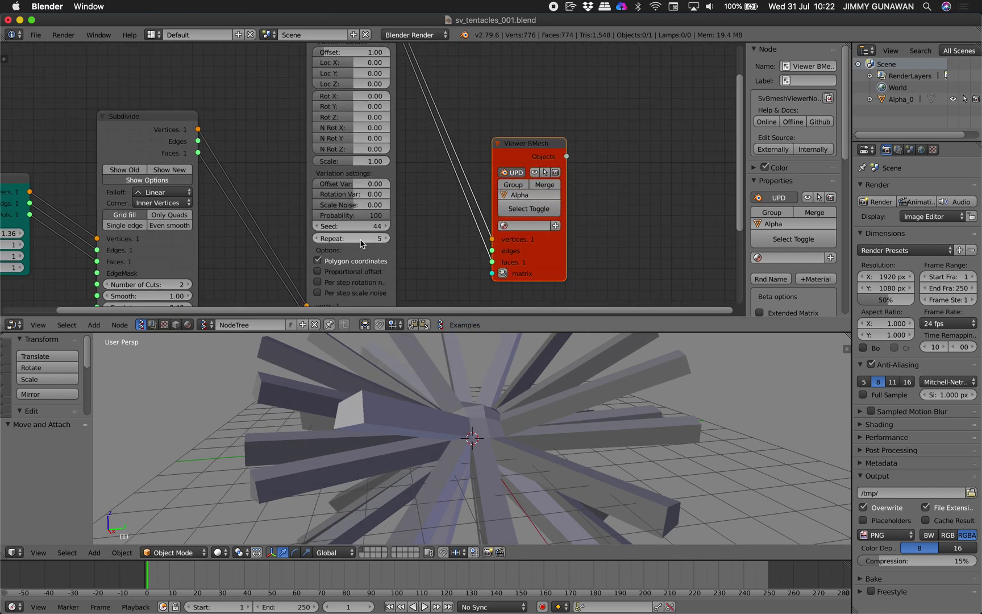
{"action": "left_click", "coordinate": [383, 241]}
{"action": "left_click", "coordinate": [319, 238]}
{"action": "left_click", "coordinate": [319, 238]}
{"action": "left_click", "coordinate": [319, 239]}
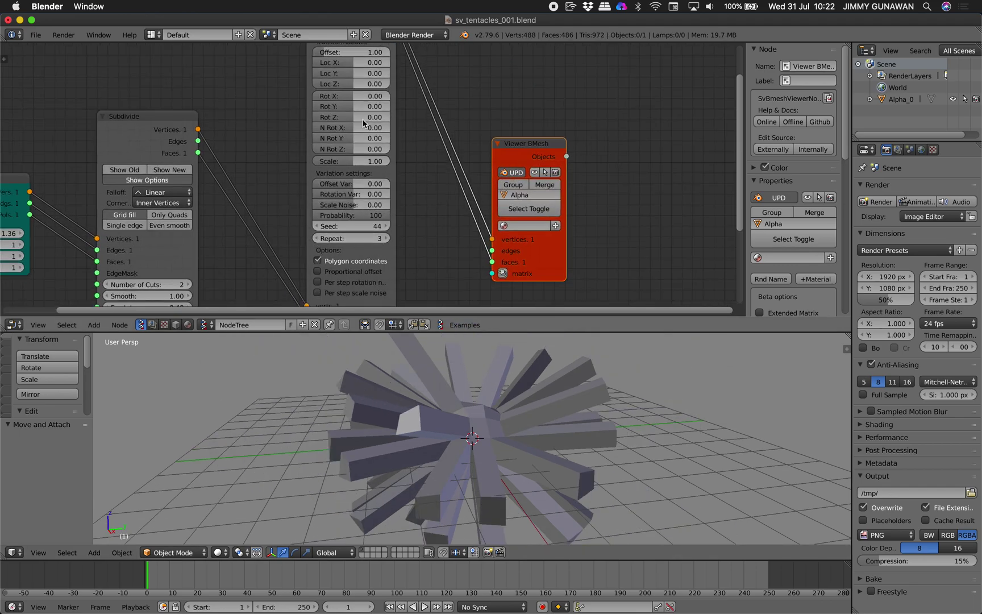
- Set the MultiExtrude rotation to 5.65, 1.30, 1.96 and N Rot to 11.52, 6.52, 5.22, and give the tentacle mesh a level 2 subdivision
{"action": "middle_click_drag", "start_coordinate": [364, 95], "coordinate": [355, 131]}
{"action": "left_click_drag", "start_coordinate": [324, 98], "coordinate": [375, 184]}
{"action": "middle_click_drag", "start_coordinate": [491, 390], "coordinate": [482, 414]}
{"action": "right_click", "coordinate": [495, 410]}
{"action": "key", "text": "ctrl+2"}
- Set the MultiExtrude offset variation to 0.08, rotation variation to 0.29, scale noise to -0.05, seed to 82 and repeat to 10
{"action": "left_click_drag", "start_coordinate": [348, 220], "coordinate": [361, 230]}
{"action": "left_click_drag", "start_coordinate": [359, 240], "coordinate": [375, 276]}
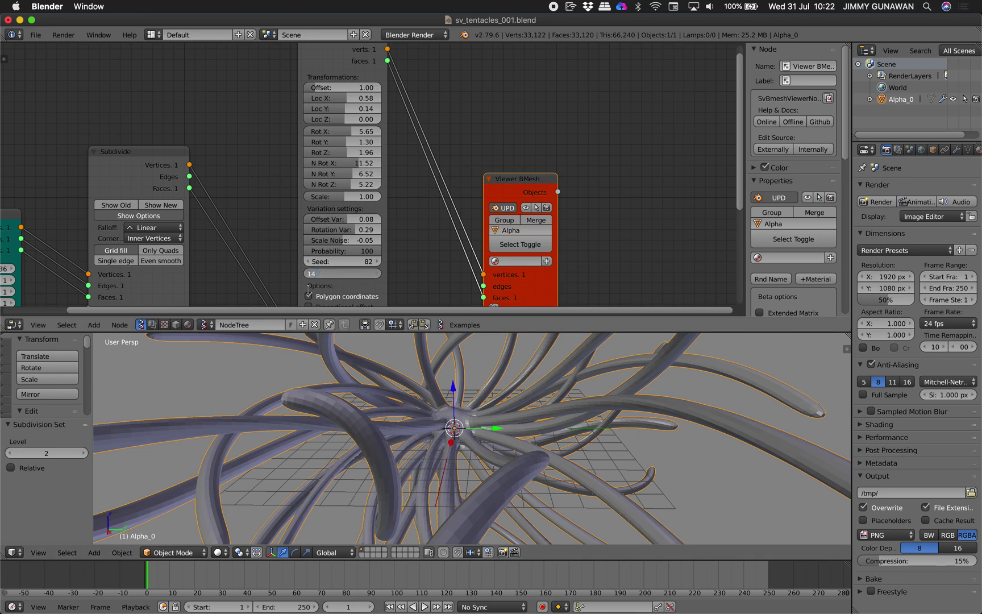
{"action": "type", "text": "10"}
{"action": "key", "text": "Return"}
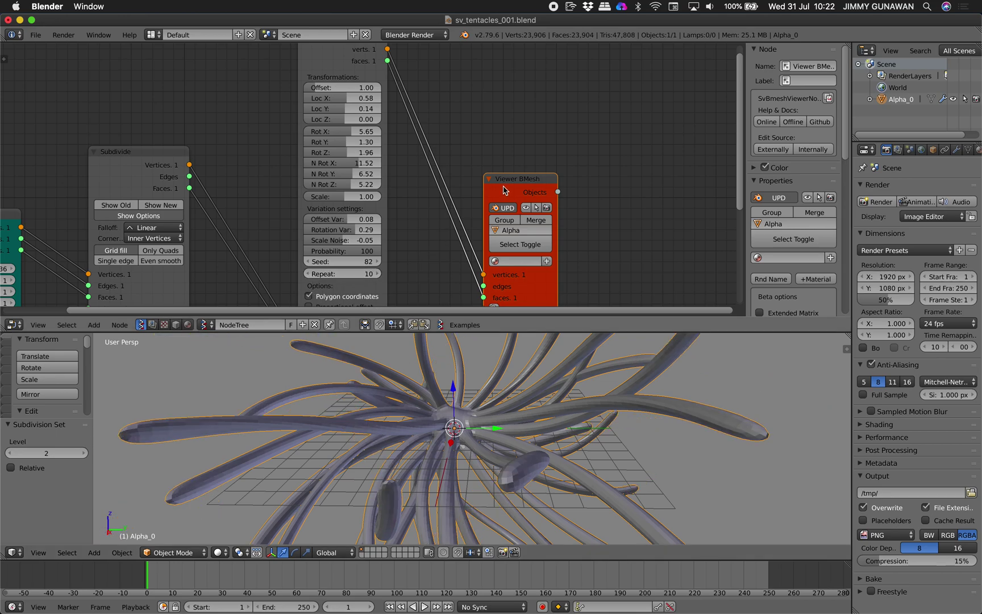
- Enlarge the node editor again, widen the MultiExtrude node and move the Viewer BMesh node clear of it
{"action": "left_click_drag", "start_coordinate": [503, 187], "coordinate": [494, 147]}
{"action": "scroll", "coordinate": [397, 163], "scroll_direction": "down", "scroll_amount": 2}
{"action": "middle_click_drag", "start_coordinate": [396, 163], "coordinate": [389, 182]}
{"action": "left_click_drag", "start_coordinate": [426, 317], "coordinate": [423, 346]}
{"action": "middle_click_drag", "start_coordinate": [397, 271], "coordinate": [392, 223]}
{"action": "left_click_drag", "start_coordinate": [372, 124], "coordinate": [426, 126]}
{"action": "middle_click_drag", "start_coordinate": [426, 125], "coordinate": [396, 175]}
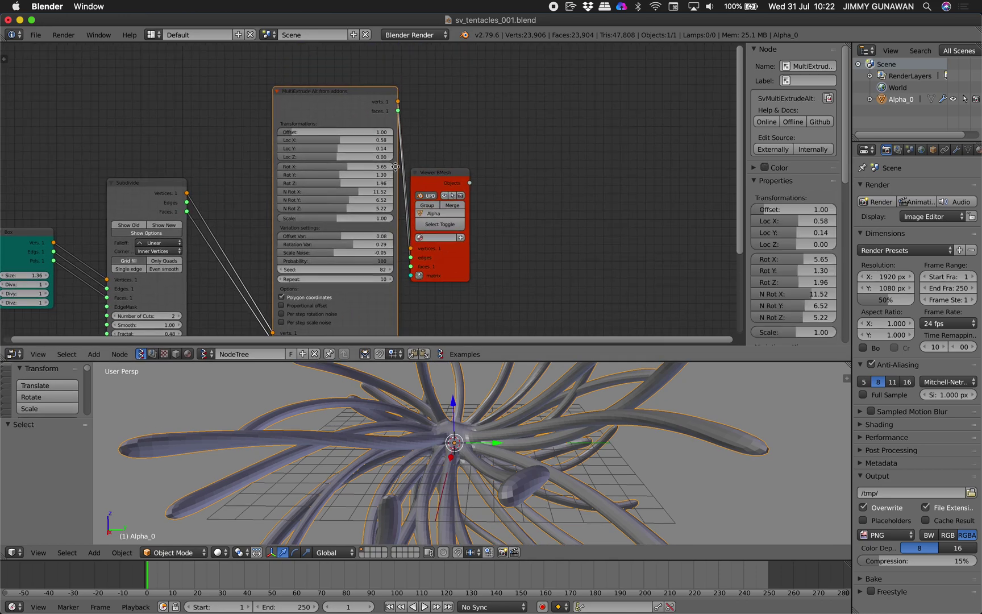
{"action": "left_click_drag", "start_coordinate": [435, 170], "coordinate": [453, 151]}
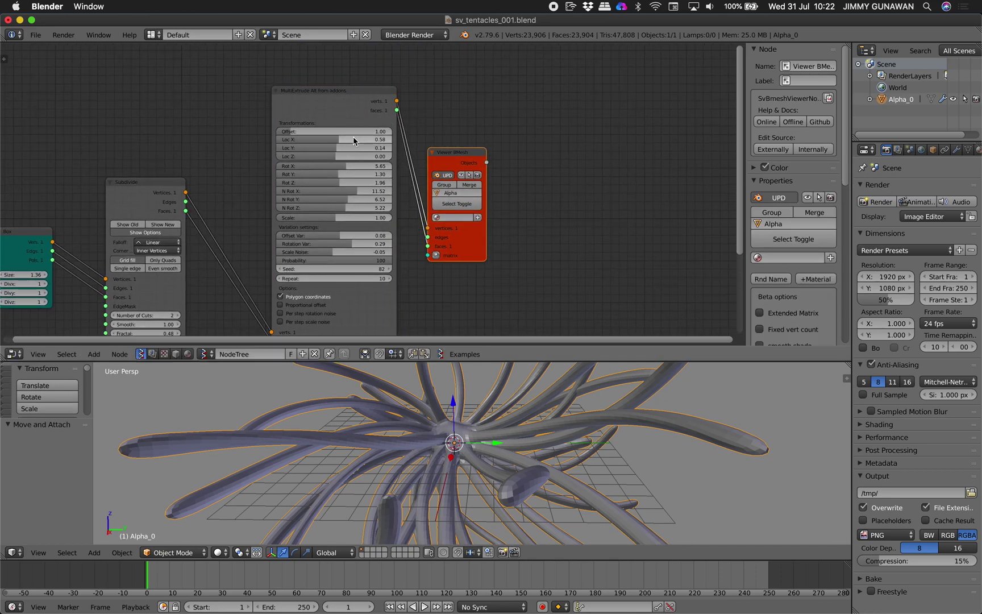
- Set the MultiExtrude location to -0.09, 0.03, 0.07, rotation to 7.45, 2.43, 3.64, offset variation to 0.17, rotation variation to 0.35 and seed to 112
{"action": "middle_click_drag", "start_coordinate": [348, 150], "coordinate": [350, 134]}
{"action": "scroll", "coordinate": [345, 132], "scroll_direction": "up", "scroll_amount": 1}
{"action": "left_click_drag", "start_coordinate": [328, 113], "coordinate": [278, 124]}
{"action": "left_click_drag", "start_coordinate": [345, 130], "coordinate": [348, 187]}
{"action": "left_click_drag", "start_coordinate": [347, 193], "coordinate": [358, 241]}
{"action": "middle_click_drag", "start_coordinate": [360, 250], "coordinate": [343, 227]}
{"action": "left_click_drag", "start_coordinate": [343, 236], "coordinate": [354, 236]}
- Try placing two duplicates of the tentacle mesh beside the original, and delete them both
{"action": "middle_click_drag", "start_coordinate": [515, 435], "coordinate": [302, 420], "text": "shift"}
{"action": "scroll", "coordinate": [388, 411], "scroll_direction": "down", "scroll_amount": 3}
{"action": "key", "text": "shift+d"}
{"action": "left_click", "coordinate": [490, 421]}
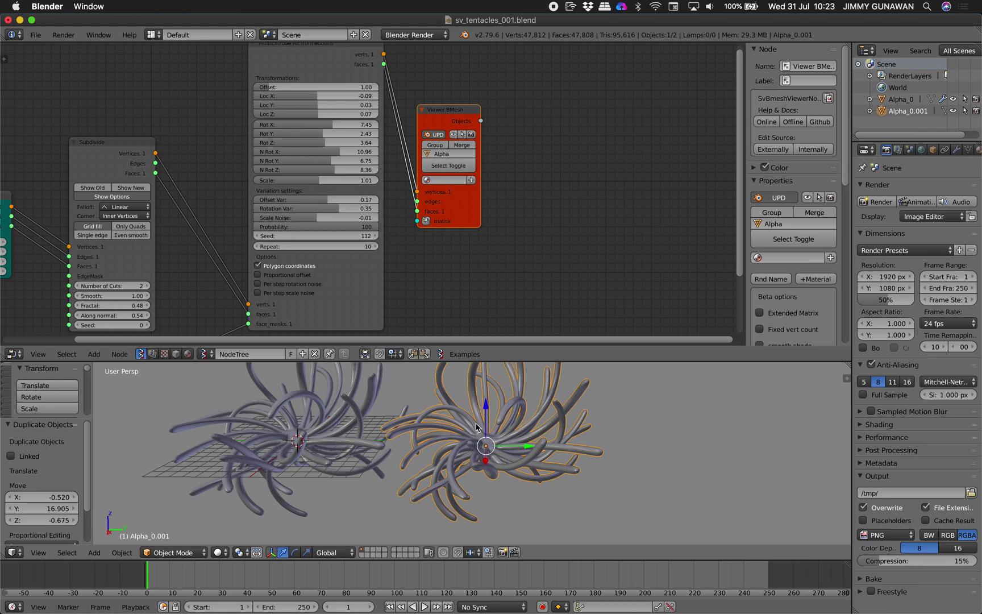
{"action": "key", "text": "shift+d"}
{"action": "left_click", "coordinate": [636, 432]}
{"action": "middle_click_drag", "start_coordinate": [637, 433], "coordinate": [529, 433], "text": "shift"}
{"action": "key", "text": "x"}
{"action": "left_click", "coordinate": [517, 435]}
{"action": "right_click", "coordinate": [409, 428]}
{"action": "key", "text": "x"}
{"action": "left_click", "coordinate": [408, 428]}
{"action": "middle_click_drag", "start_coordinate": [399, 415], "coordinate": [460, 407], "text": "shift"}
{"action": "middle_click_drag", "start_coordinate": [117, 140], "coordinate": [213, 138]}
{"action": "key", "text": "alt+space"}
{"action": "type", "text": "fra"}
{"action": "left_click", "coordinate": [222, 194]}
{"action": "left_click", "coordinate": [140, 65]}
{"action": "left_click_drag", "start_coordinate": [206, 86], "coordinate": [220, 120]}
{"action": "key", "text": "x"}
- Duplicate the tentacle mesh about 14.8 units along Y and set the MultiExtrude seed to 115
{"action": "middle_click_drag", "start_coordinate": [396, 219], "coordinate": [369, 218]}
{"action": "scroll", "coordinate": [370, 218], "scroll_direction": "up", "scroll_amount": 1}
{"action": "key", "text": "shift+d"}
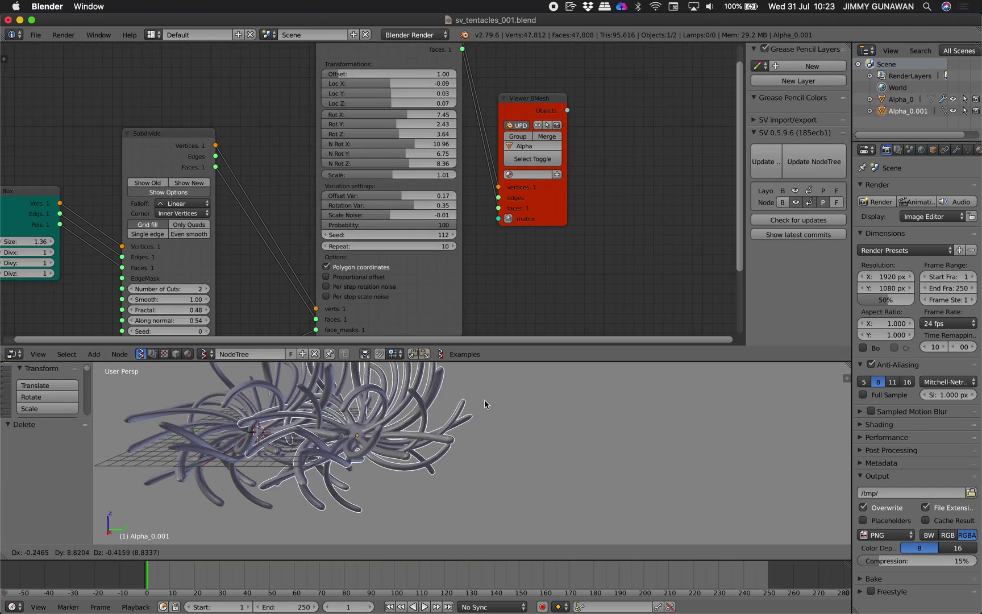
{"action": "left_click", "coordinate": [462, 400]}
{"action": "left_click", "coordinate": [454, 235]}
{"action": "left_click", "coordinate": [453, 234]}
{"action": "left_click", "coordinate": [454, 235]}
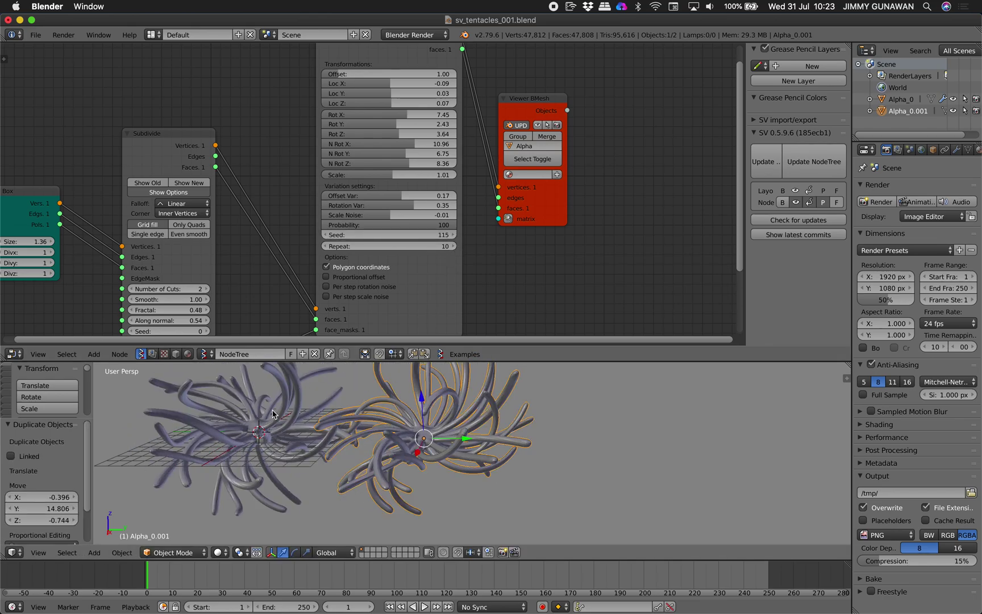
- Duplicate the regenerated tentacle mesh about 30.8 units along Y and set the MultiExtrude seed to 119
{"action": "key", "text": "shift+d"}
{"action": "left_click", "coordinate": [599, 403]}
{"action": "left_click", "coordinate": [453, 235]}
{"action": "left_click", "coordinate": [453, 235]}
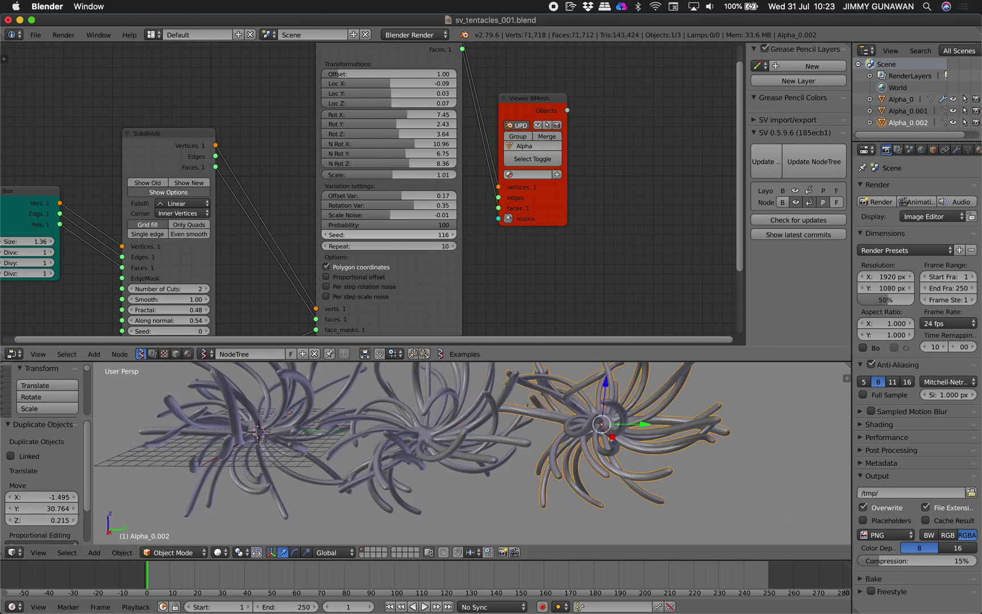
{"action": "left_click", "coordinate": [453, 235]}
{"action": "left_click", "coordinate": [453, 235]}
- Duplicate the original tentacle mesh about 47 units along Y and set the MultiExtrude seed to 122
{"action": "right_click", "coordinate": [238, 438]}
{"action": "key", "text": "shift+d"}
{"action": "left_click", "coordinate": [764, 445]}
{"action": "middle_click_drag", "start_coordinate": [764, 445], "coordinate": [699, 441], "text": "shift"}
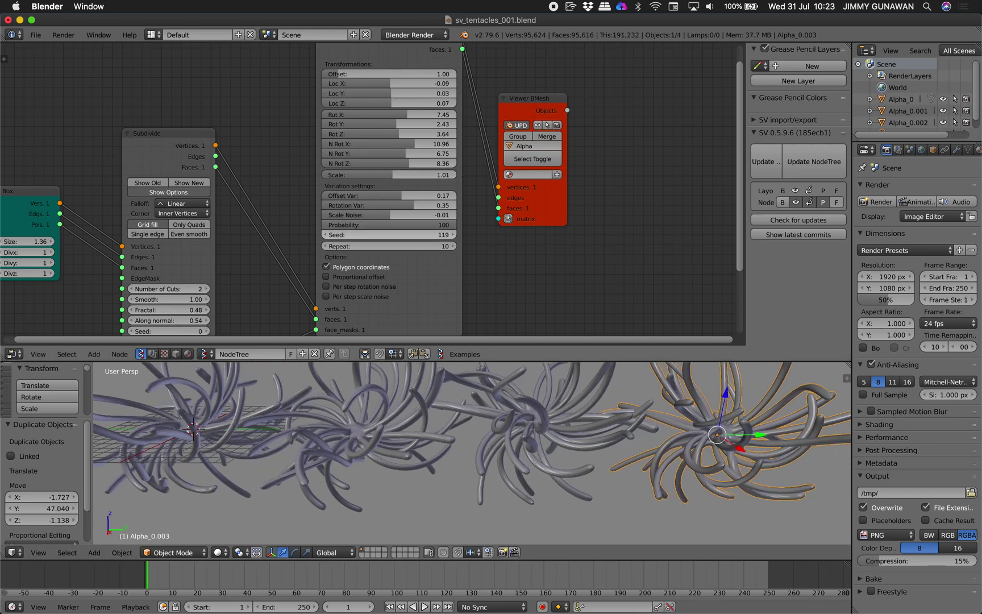
{"action": "left_click", "coordinate": [453, 235]}
{"action": "left_click", "coordinate": [454, 235]}
{"action": "left_click", "coordinate": [454, 235]}
- Duplicate the original tentacle mesh once more, about 66 units along Y, beyond the other copies
{"action": "right_click", "coordinate": [251, 432]}
{"action": "scroll", "coordinate": [251, 432], "scroll_direction": "down", "scroll_amount": 3}
{"action": "key", "text": "shift+d"}
{"action": "left_click", "coordinate": [732, 414]}
{"action": "middle_click_drag", "start_coordinate": [732, 413], "coordinate": [653, 404], "text": "shift"}
- Select all four tentacle copies with the first copy active and join them as shapes
{"action": "right_click", "coordinate": [531, 410], "text": "shift"}
{"action": "right_click", "coordinate": [443, 410], "text": "shift"}
{"action": "right_click", "coordinate": [349, 409], "text": "shift"}
{"action": "middle_click_drag", "start_coordinate": [537, 407], "coordinate": [503, 413], "text": "shift"}
{"action": "scroll", "coordinate": [503, 413], "scroll_direction": "up", "scroll_amount": 1}
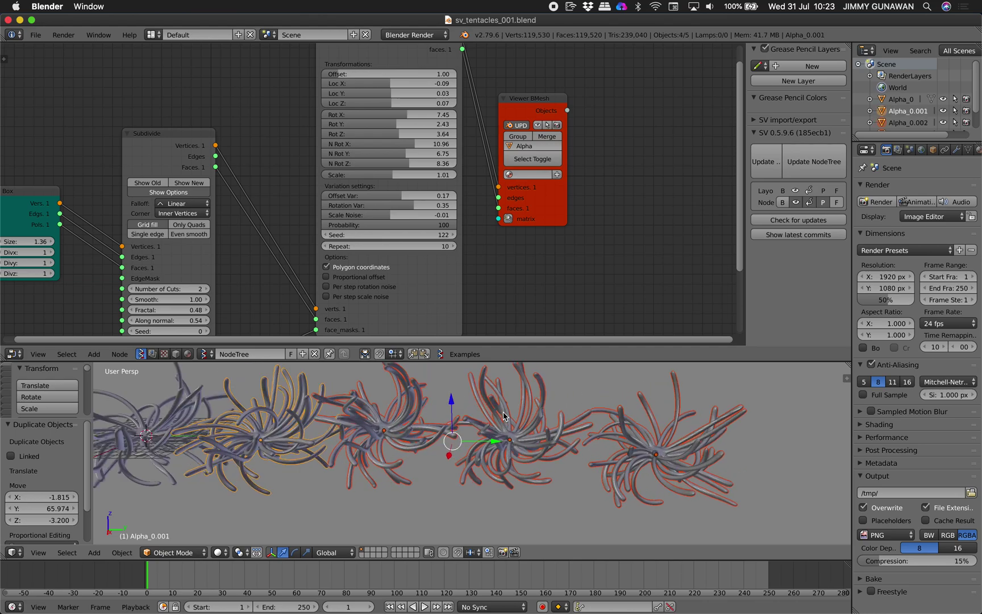
{"action": "key", "text": "space"}
{"action": "type", "text": "join"}
{"action": "key", "text": "Down"}
{"action": "key", "text": "Down"}
{"action": "key", "text": "Return"}
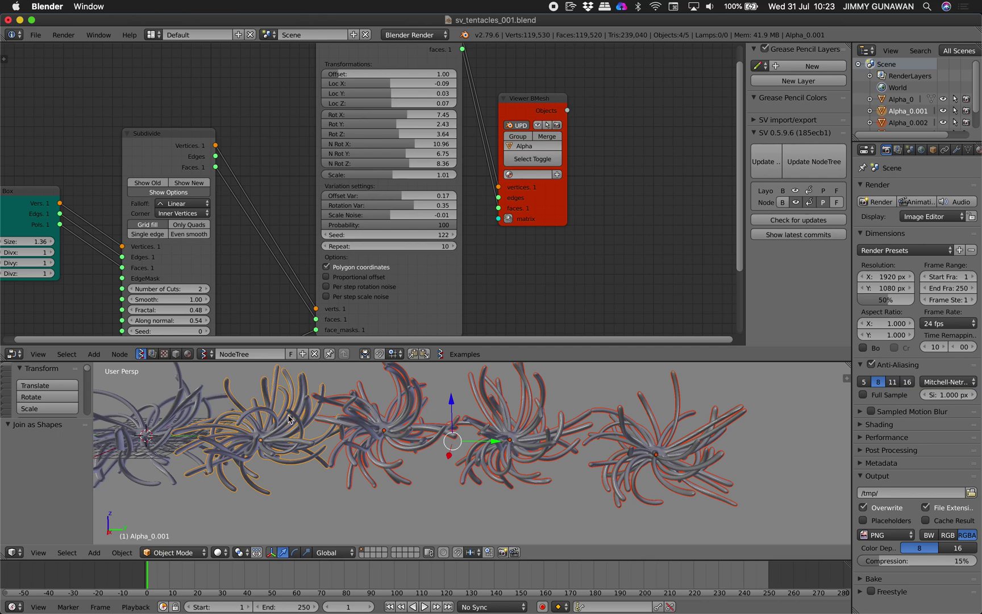
- Turn off Relative for the first copy's shape keys and set the evaluation time to 42.4
{"action": "right_click", "coordinate": [288, 419]}
{"action": "left_click", "coordinate": [968, 150]}
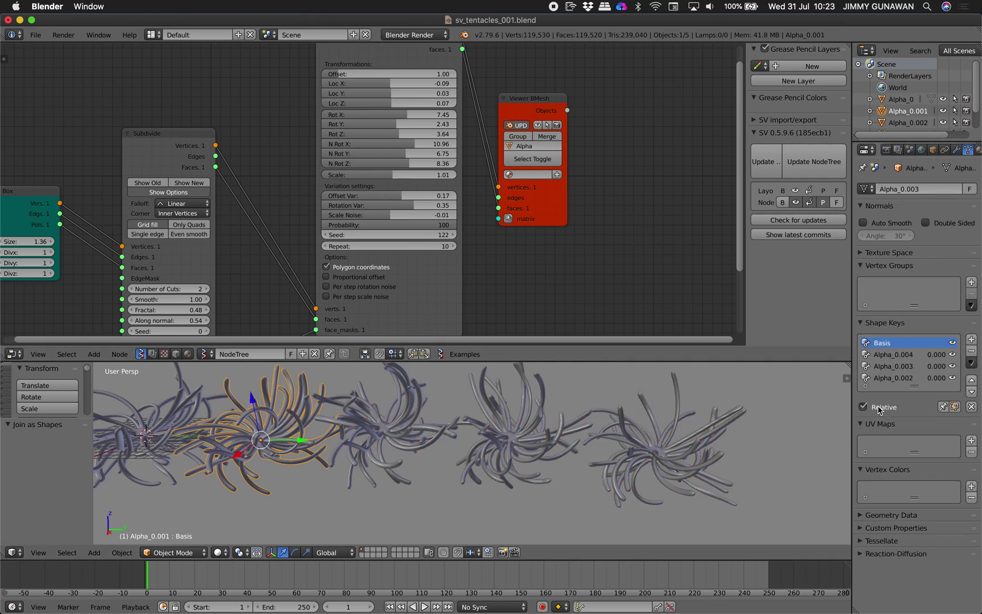
{"action": "left_click", "coordinate": [879, 407]}
{"action": "left_click_drag", "start_coordinate": [906, 436], "coordinate": [955, 436]}
{"action": "middle_click_drag", "start_coordinate": [455, 405], "coordinate": [513, 431], "text": "shift"}
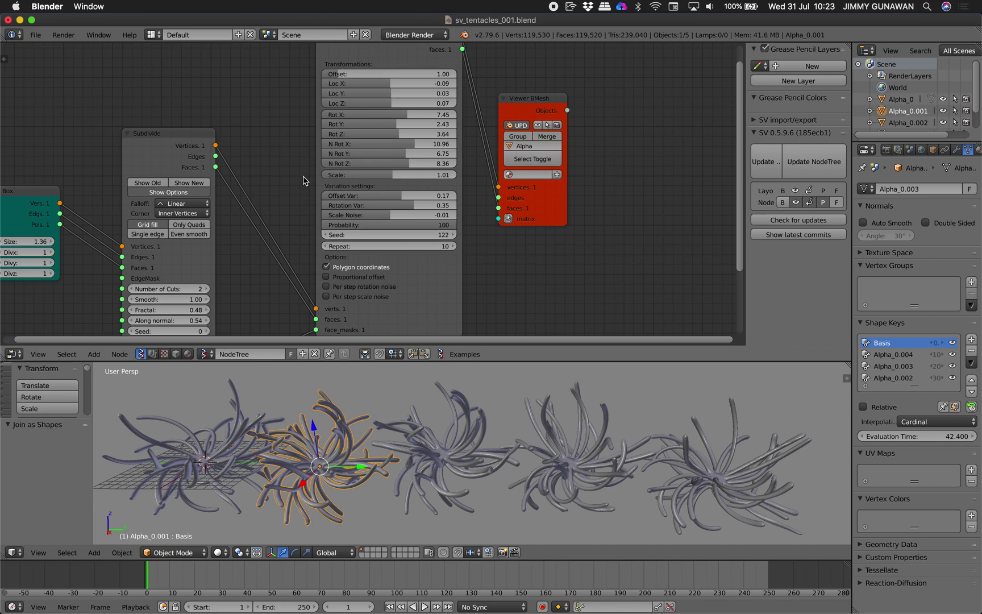
- Shift the MultiExtrude node slightly and set its Rot X to 6.77, Rot Y to 2.99 and N Rot to 13.54, 4.95, 11.27
{"action": "scroll", "coordinate": [303, 175], "scroll_direction": "down", "scroll_amount": 1}
{"action": "middle_click_drag", "start_coordinate": [296, 153], "coordinate": [314, 146]}
{"action": "scroll", "coordinate": [307, 145], "scroll_direction": "down", "scroll_amount": 2}
{"action": "scroll", "coordinate": [434, 239], "scroll_direction": "up", "scroll_amount": 2}
{"action": "middle_click_drag", "start_coordinate": [472, 254], "coordinate": [455, 263]}
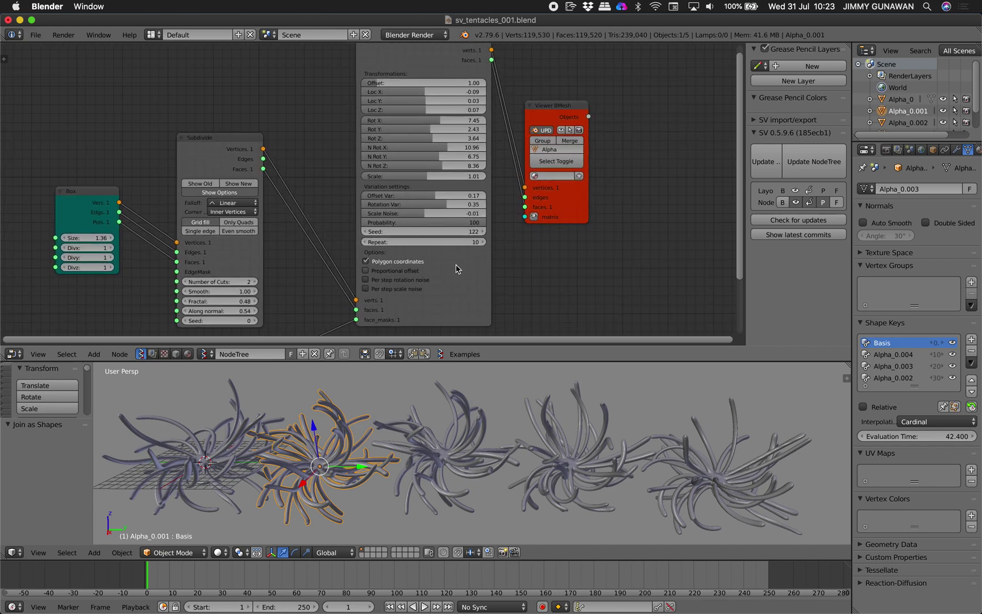
{"action": "scroll", "coordinate": [454, 268], "scroll_direction": "down", "scroll_amount": 1}
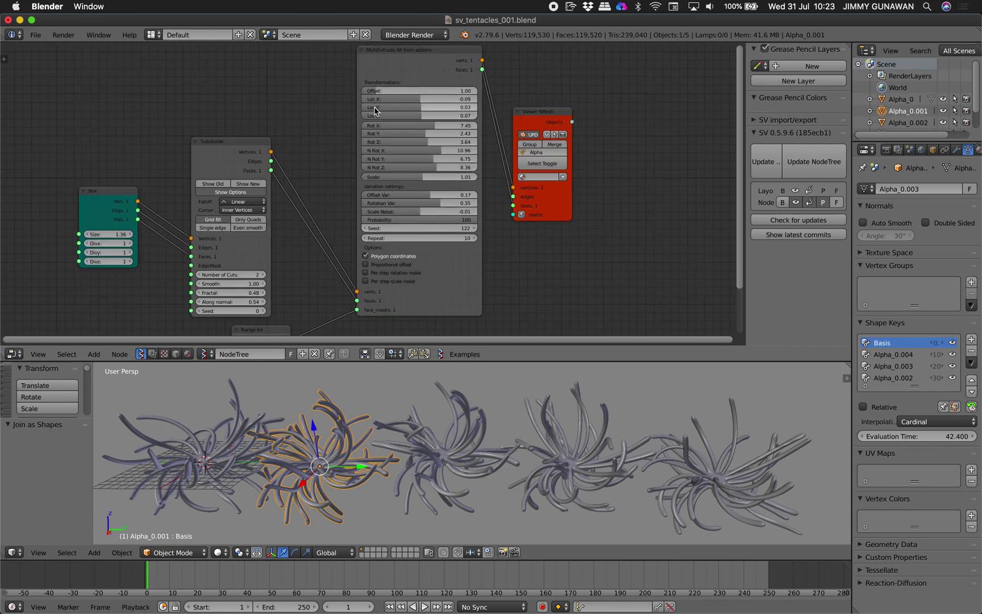
{"action": "left_click_drag", "start_coordinate": [398, 59], "coordinate": [386, 66]}
{"action": "scroll", "coordinate": [385, 66], "scroll_direction": "up", "scroll_amount": 1}
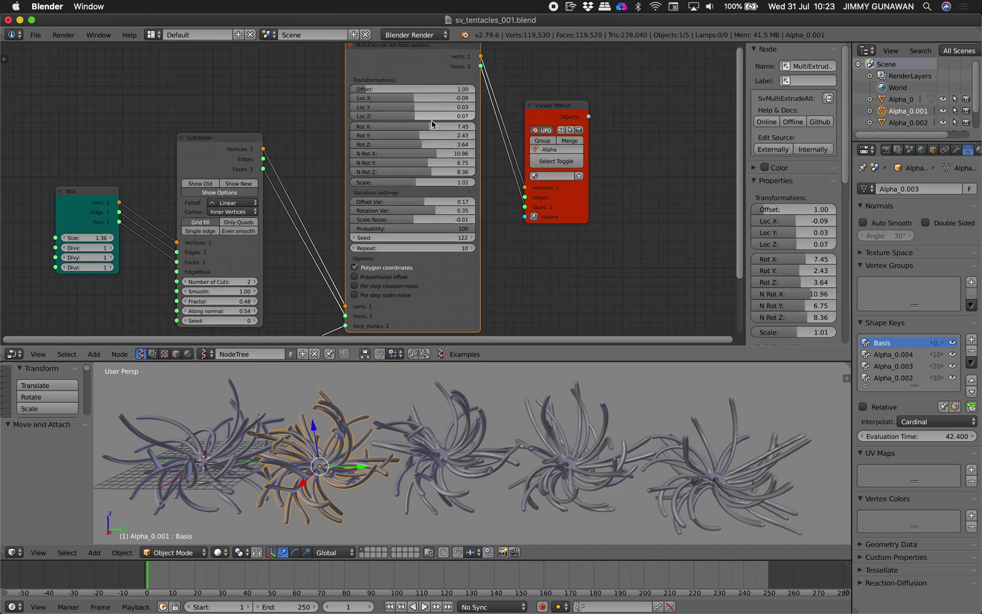
{"action": "left_click_drag", "start_coordinate": [429, 127], "coordinate": [463, 171]}
- Move the Subdivide node up and set its fractal to 0.78 and along normal to 1.00
{"action": "left_click", "coordinate": [212, 150]}
{"action": "left_click_drag", "start_coordinate": [212, 150], "coordinate": [207, 119]}
{"action": "scroll", "coordinate": [215, 220], "scroll_direction": "down", "scroll_amount": 2}
{"action": "left_click_drag", "start_coordinate": [218, 254], "coordinate": [258, 259]}
{"action": "middle_click_drag", "start_coordinate": [583, 222], "coordinate": [572, 229]}
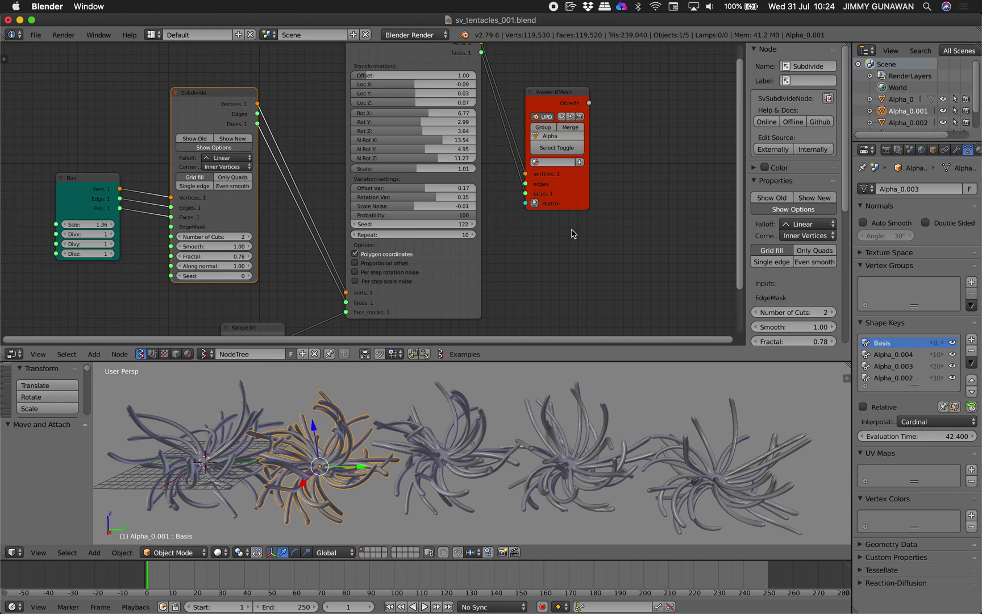